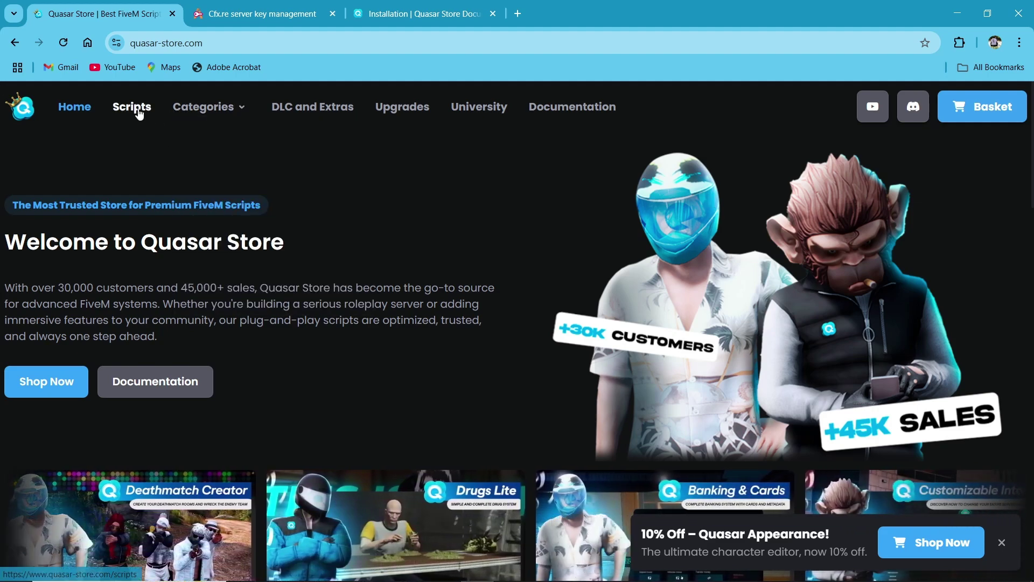
Open the Advanced Inventory product from the store's scripts catalogue and view its preview images
left_click(139, 112)
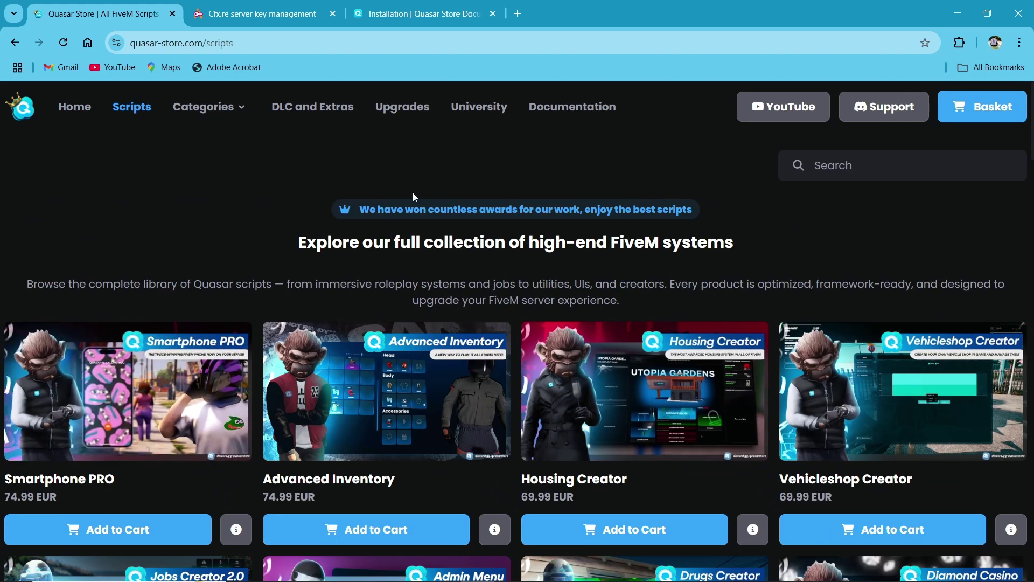
left_click(380, 383)
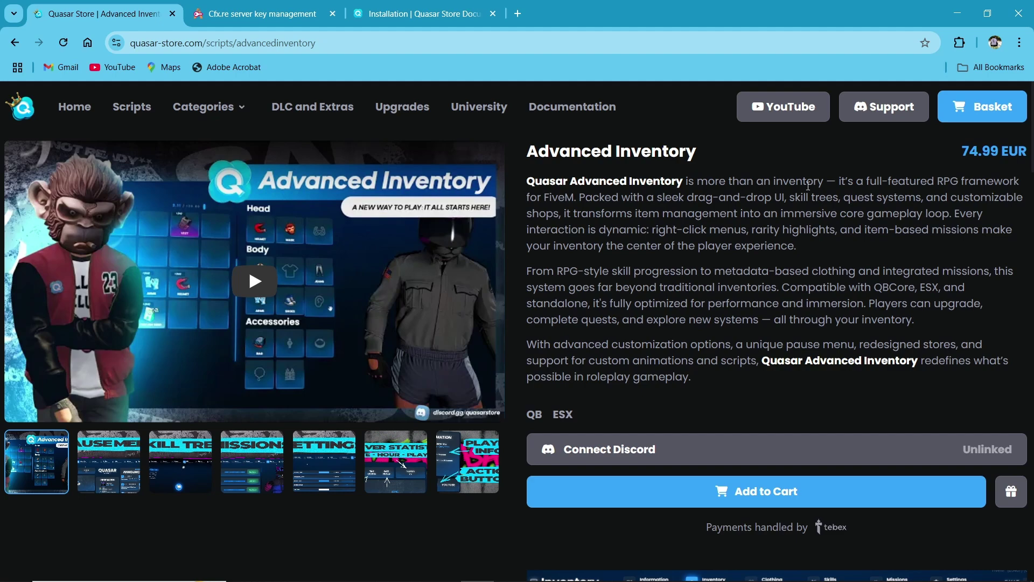
left_click(129, 468)
left_click(164, 468)
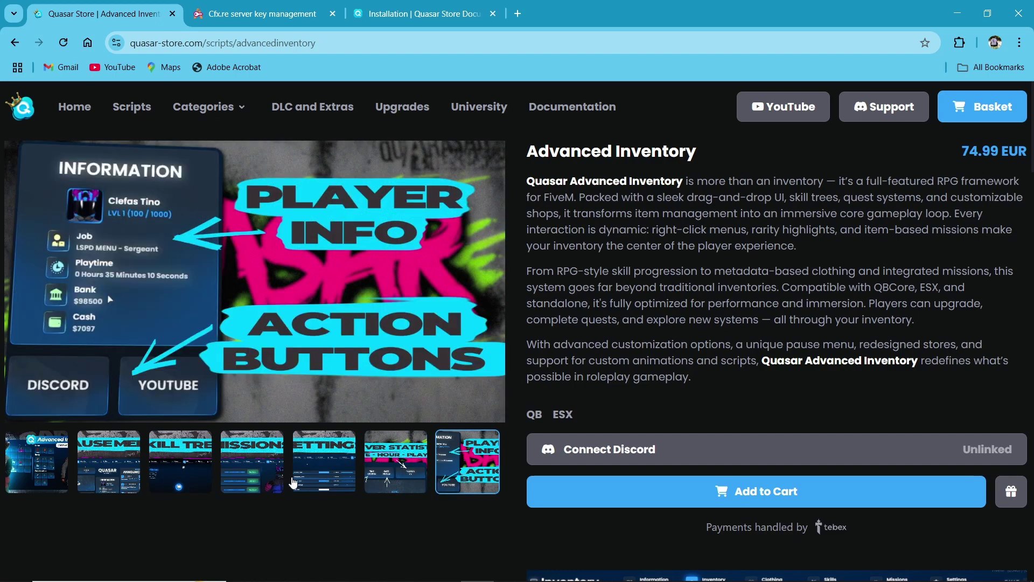
Examine the feature sections on the Advanced Inventory product page, including item handling, integrations and framework support
scroll(539, 398, "down", 7)
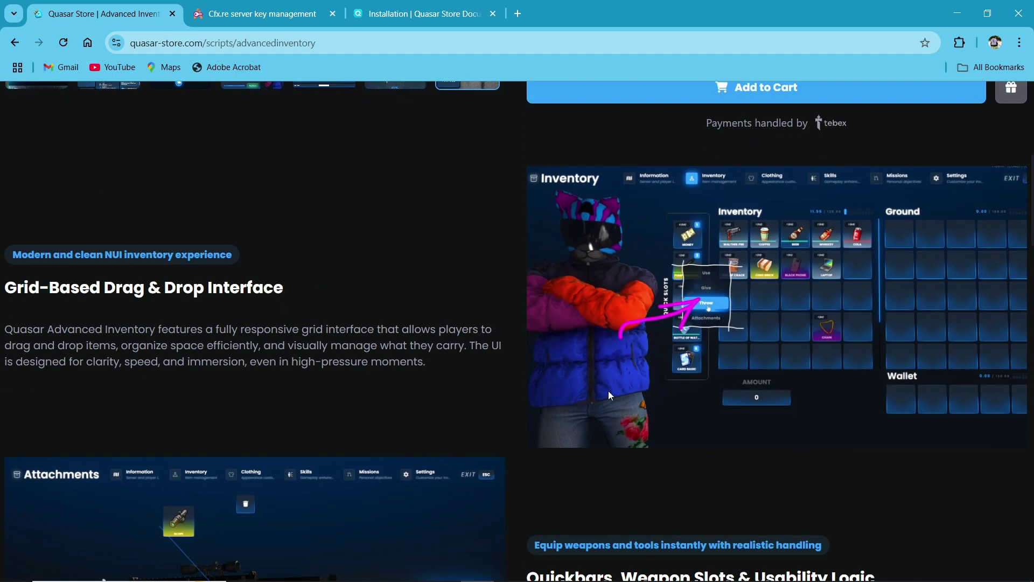
scroll(87, 326, "down", 8)
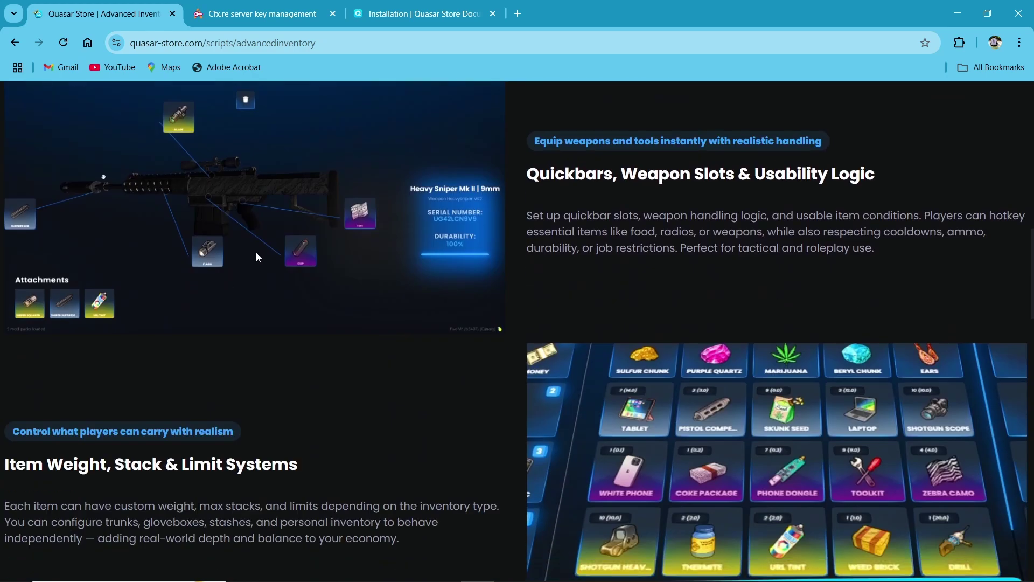
scroll(256, 253, "up", 5)
scroll(341, 403, "down", 10)
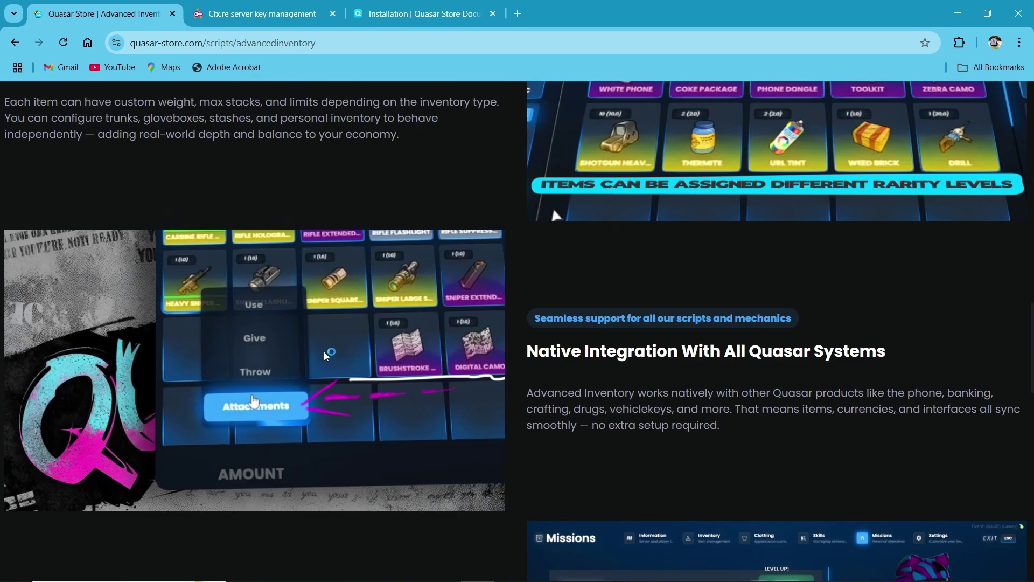
scroll(587, 382, "down", 3)
scroll(252, 390, "down", 8)
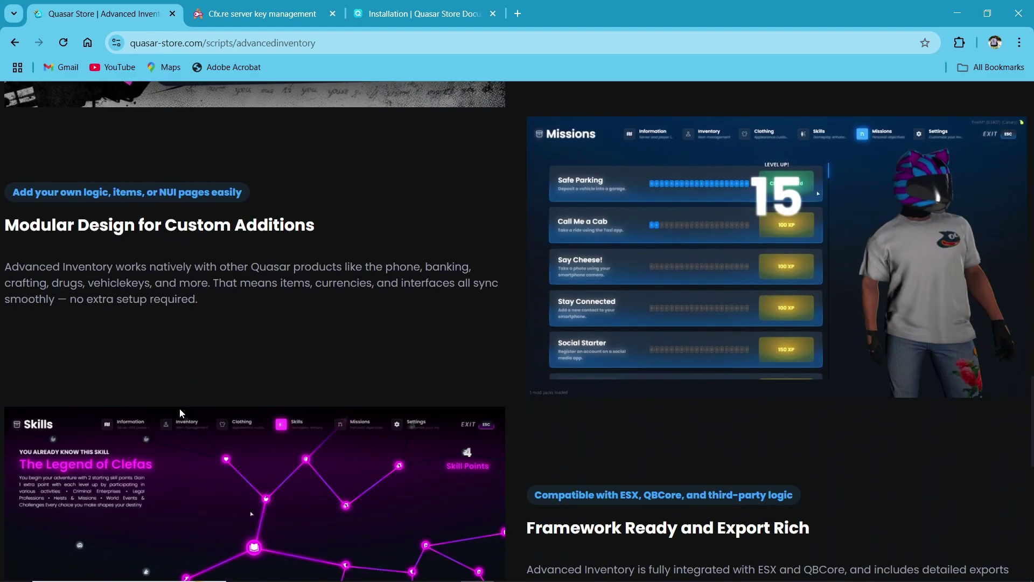
scroll(364, 415, "down", 4)
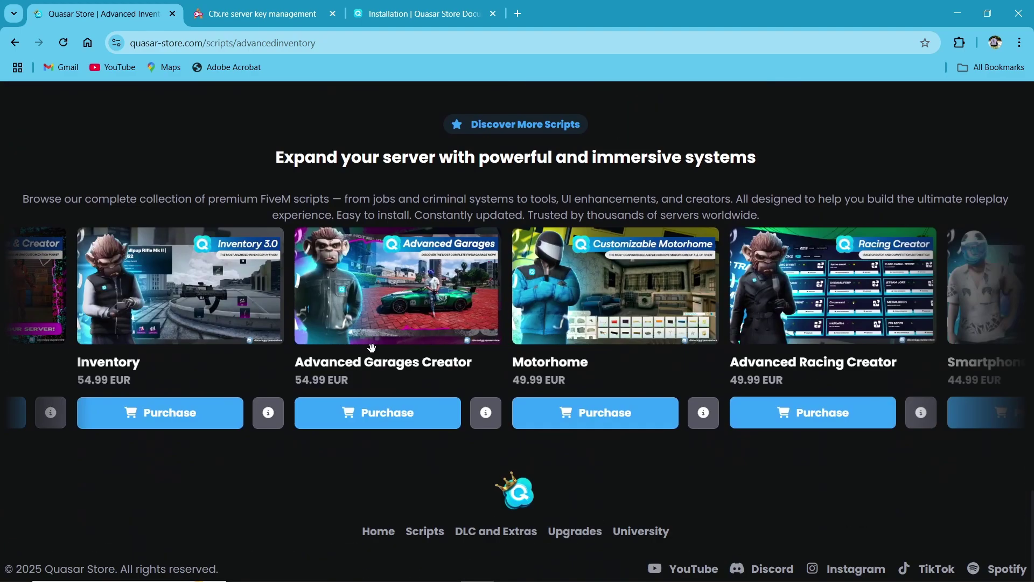
scroll(609, 393, "up", 20)
scroll(609, 392, "up", 12)
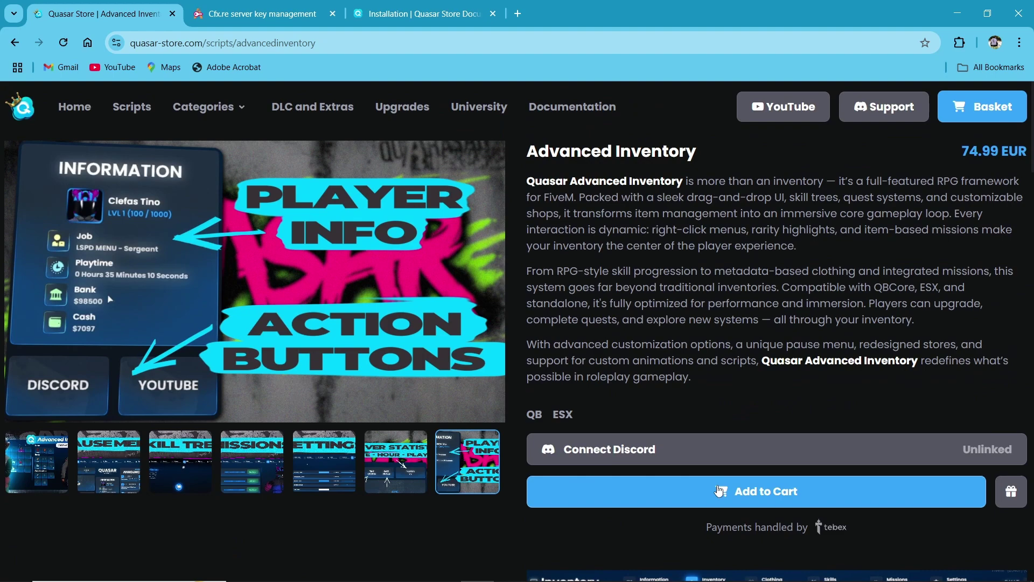
Add Advanced Inventory to the basket and proceed through the checkout to payment without adding a coupon or extra products
left_click(695, 487)
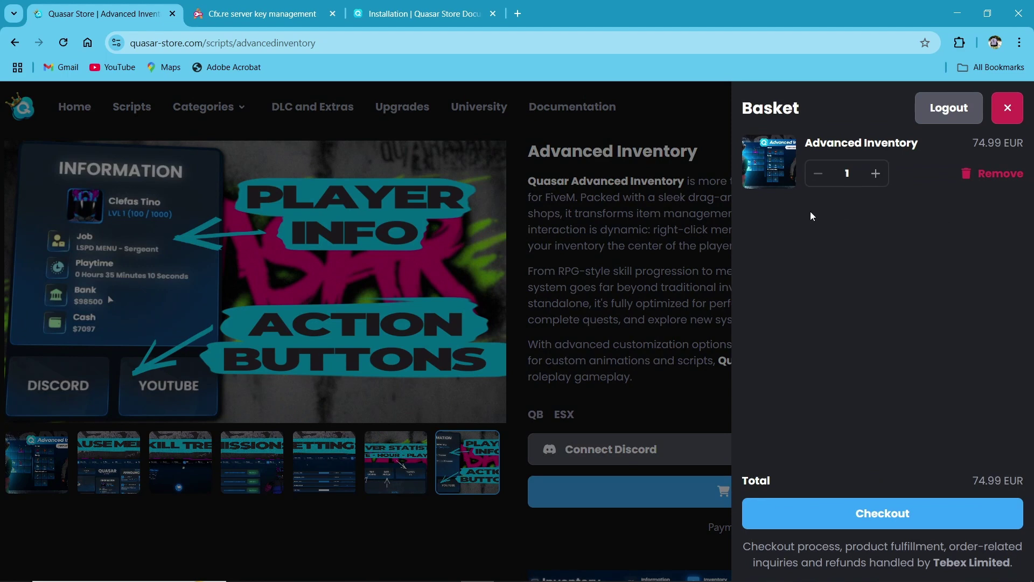
left_click(835, 517)
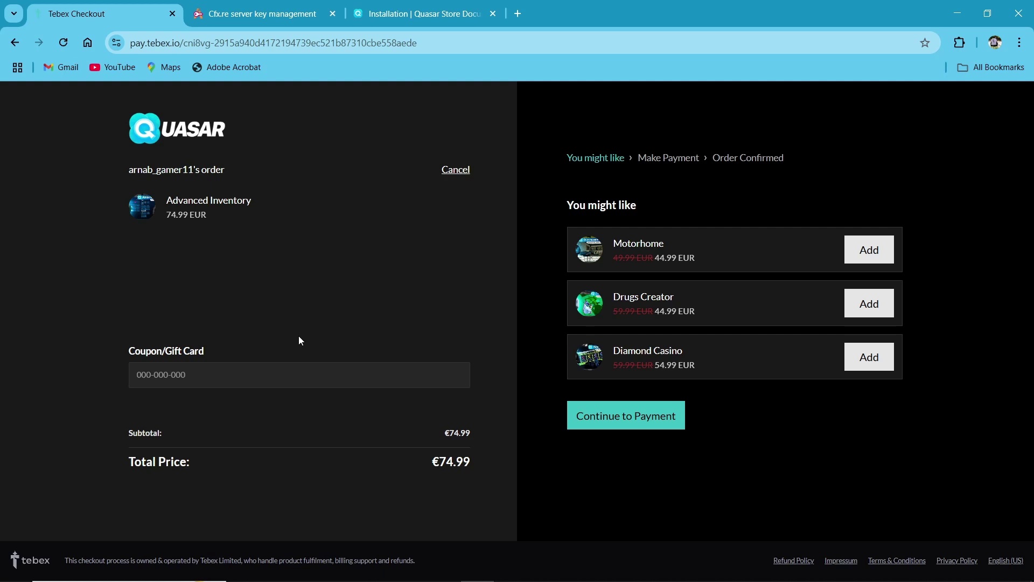
left_click(300, 376)
left_click(322, 297)
left_click(600, 417)
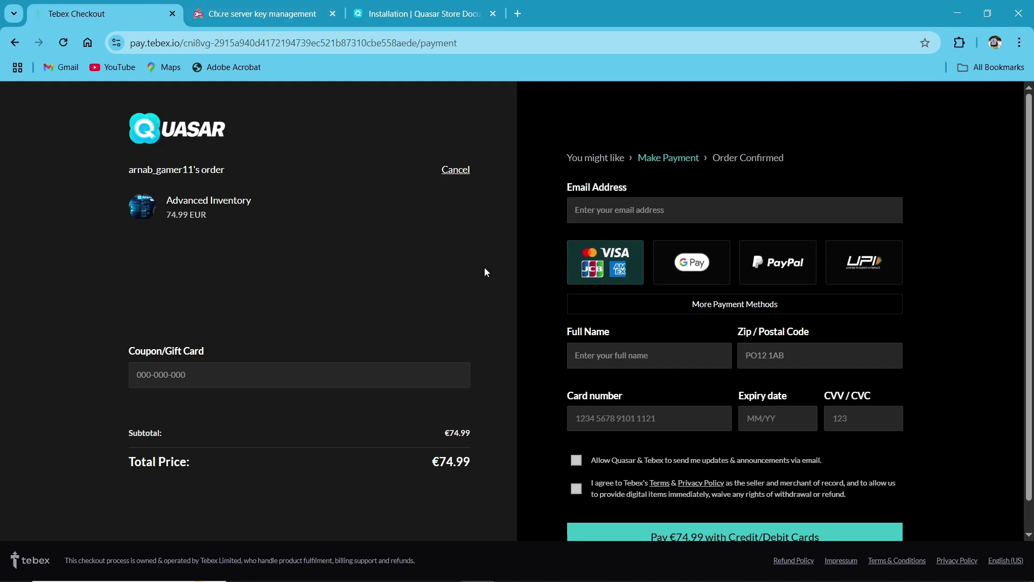
Download the Advanced Inventory asset from the Cfx.re Keymaster granted assets, saving [advancedinventory].pack.zip in Downloads
key("ctrl+Tab")
triple_click(445, 236)
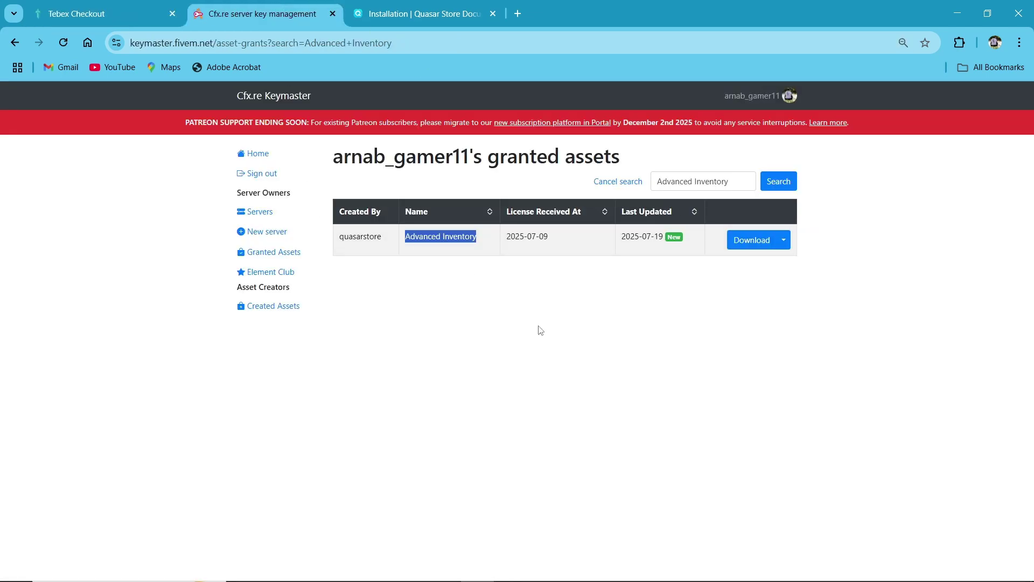
left_click(577, 363)
left_click(752, 240)
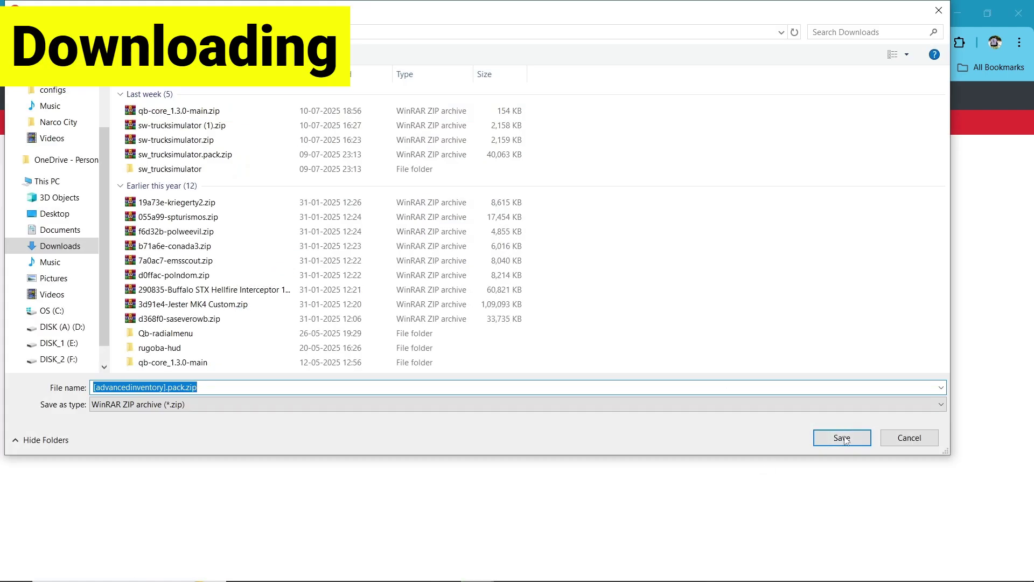
left_click(842, 437)
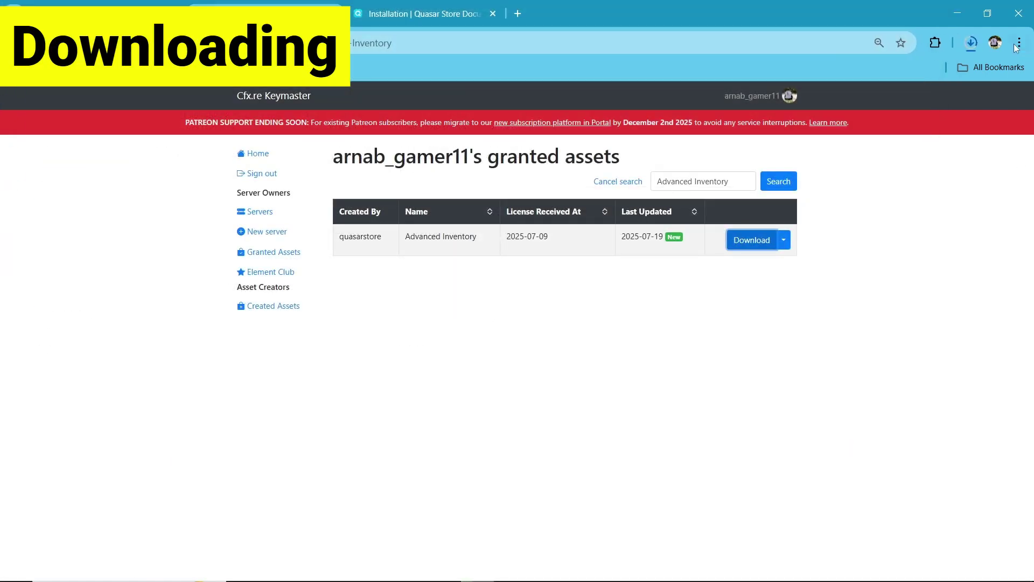
Show the downloaded archive in its folder, extract it to [advancedinventory].pack and open the extracted folder
left_click(965, 46)
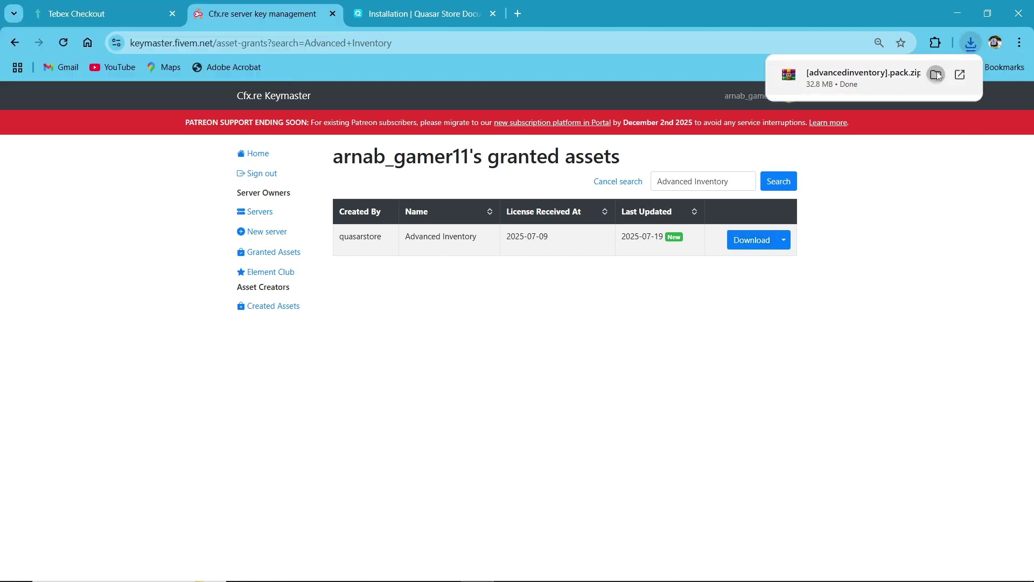
left_click(937, 75)
right_click(195, 162)
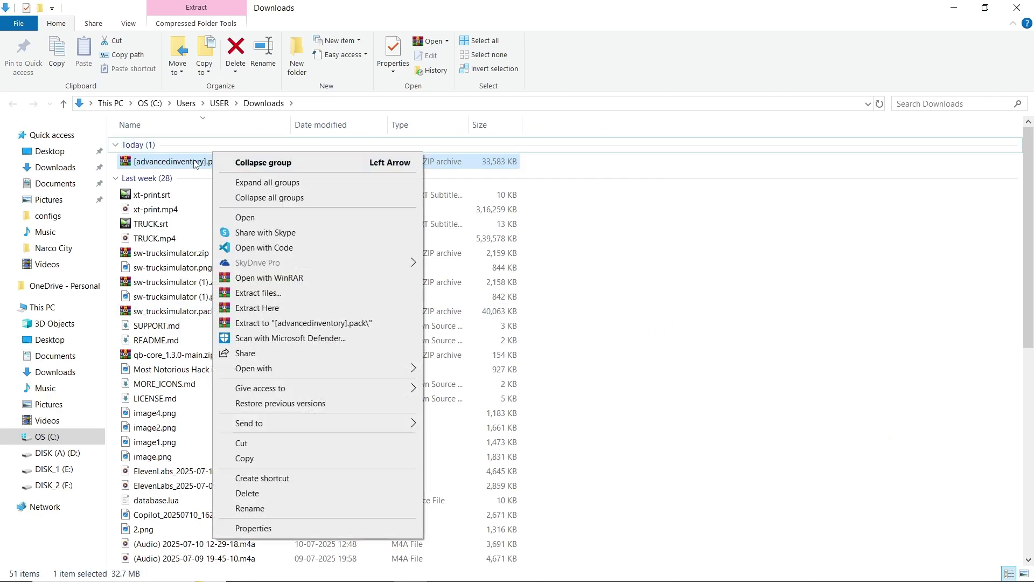
right_click(206, 161)
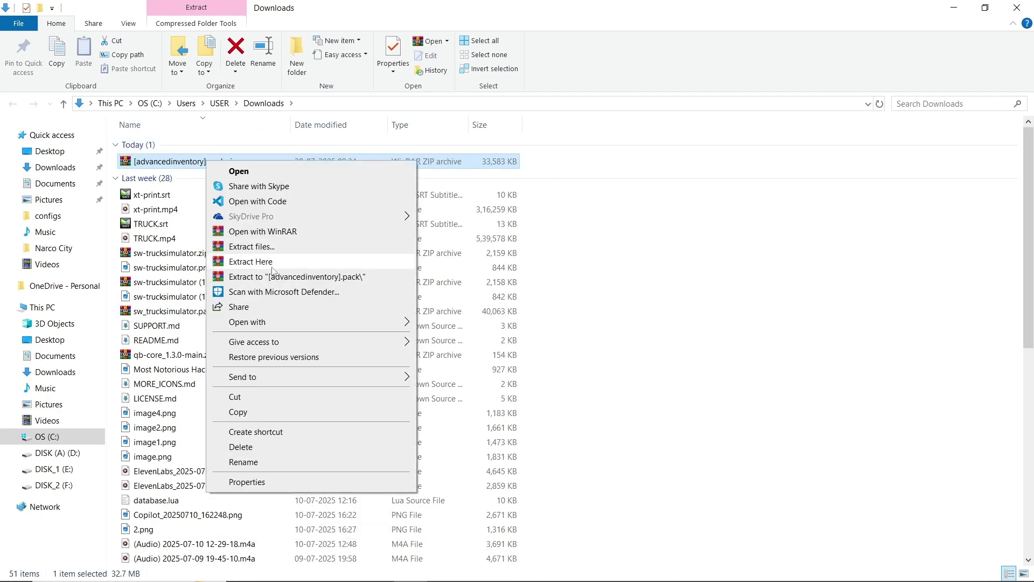
left_click(272, 267)
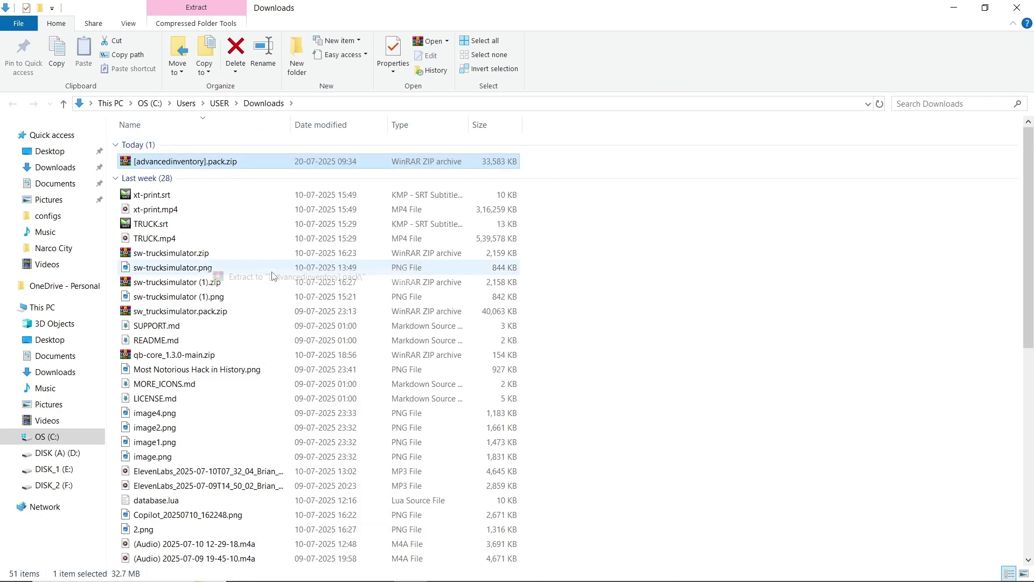
double_click(177, 175)
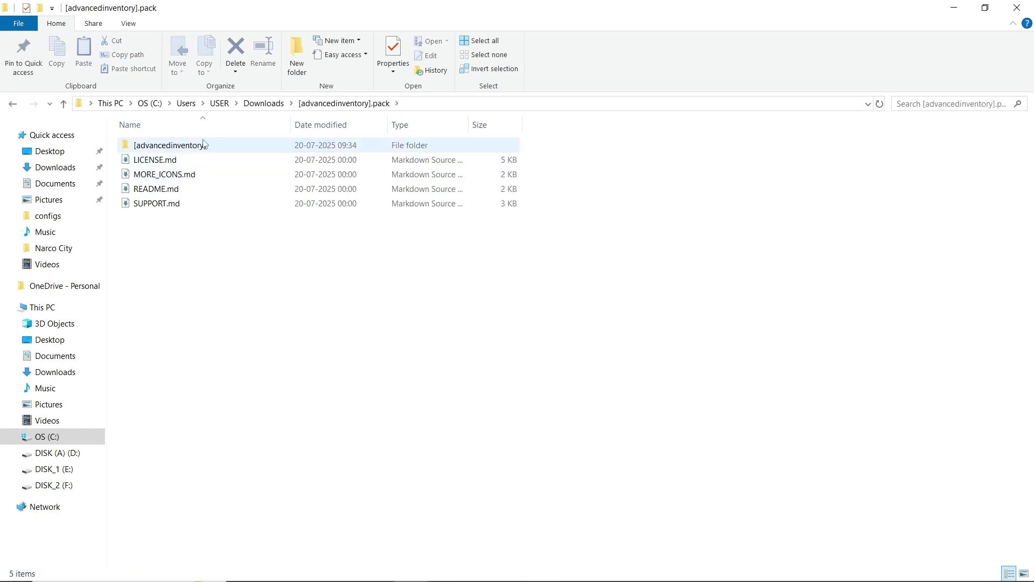
Read README.md from the extracted pack and close it
mouse_move(213, 275)
left_mouse_down()
mouse_move(218, 161)
mouse_move(218, 256)
left_mouse_up()
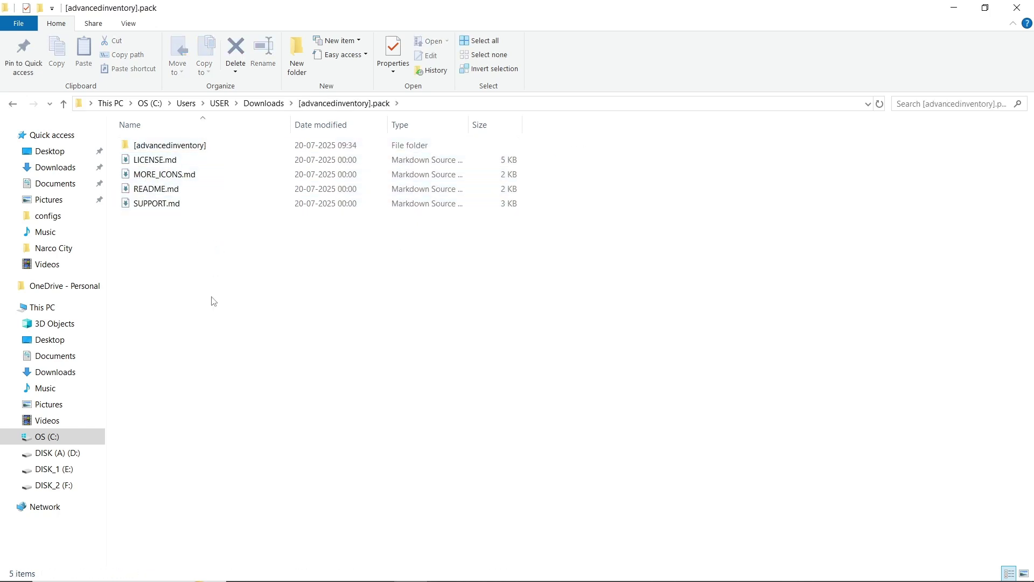
double_click(175, 190)
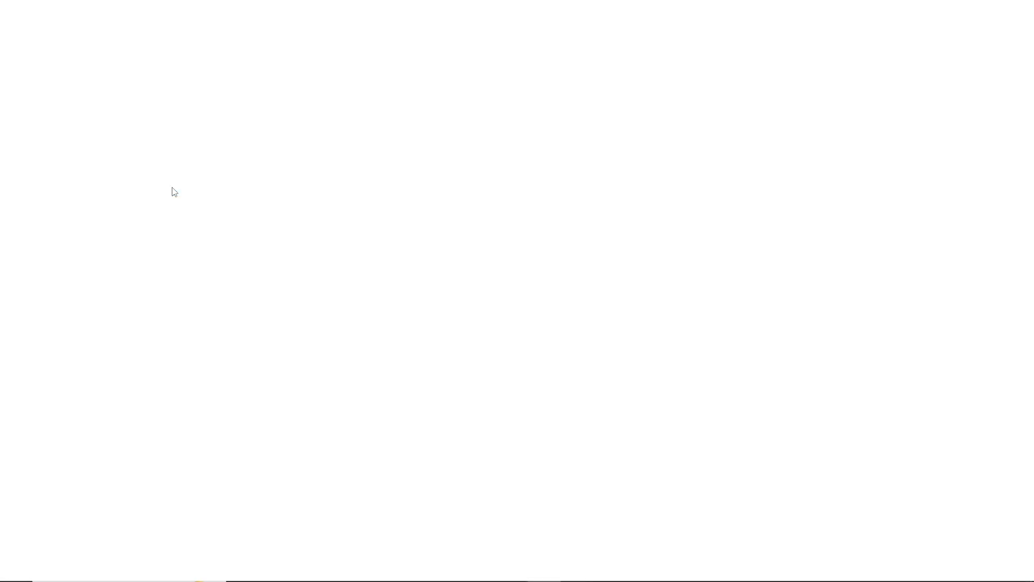
scroll(220, 449, "up", 8)
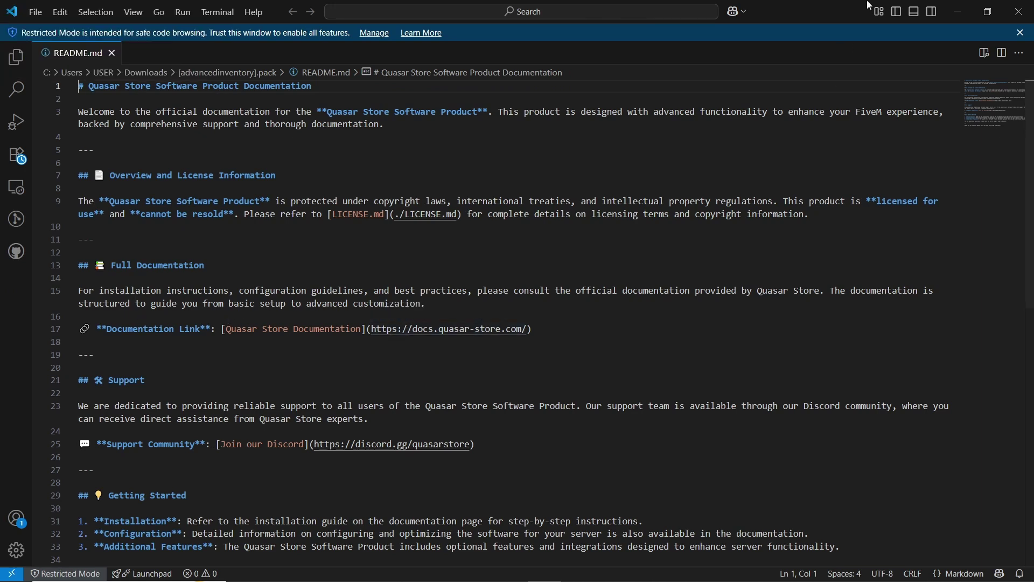
left_click(1020, 11)
Open qb.sql from the [sql] folder inside [advancedinventory] in VS Code and copy all of its code
double_click(199, 146)
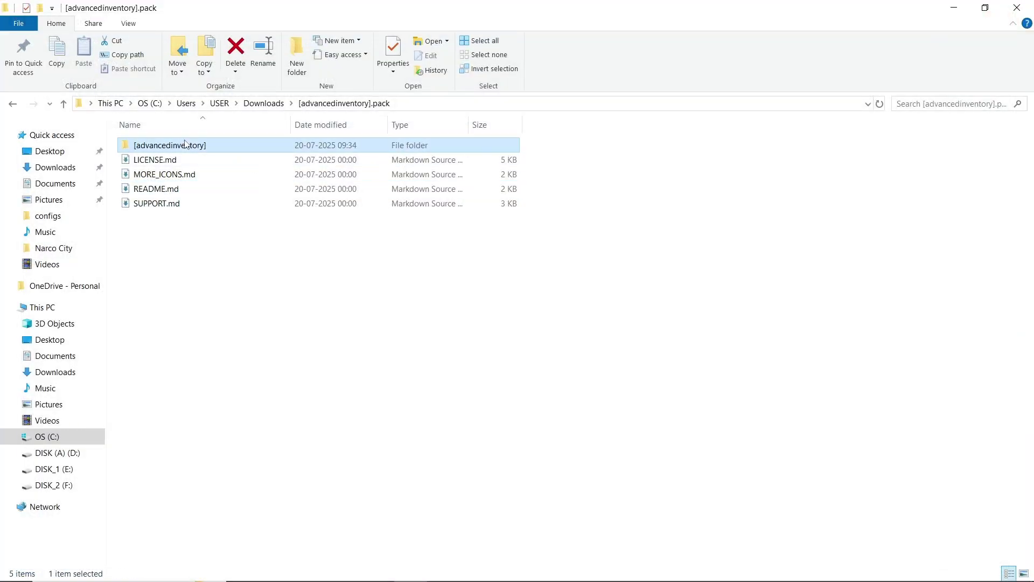
double_click(168, 144)
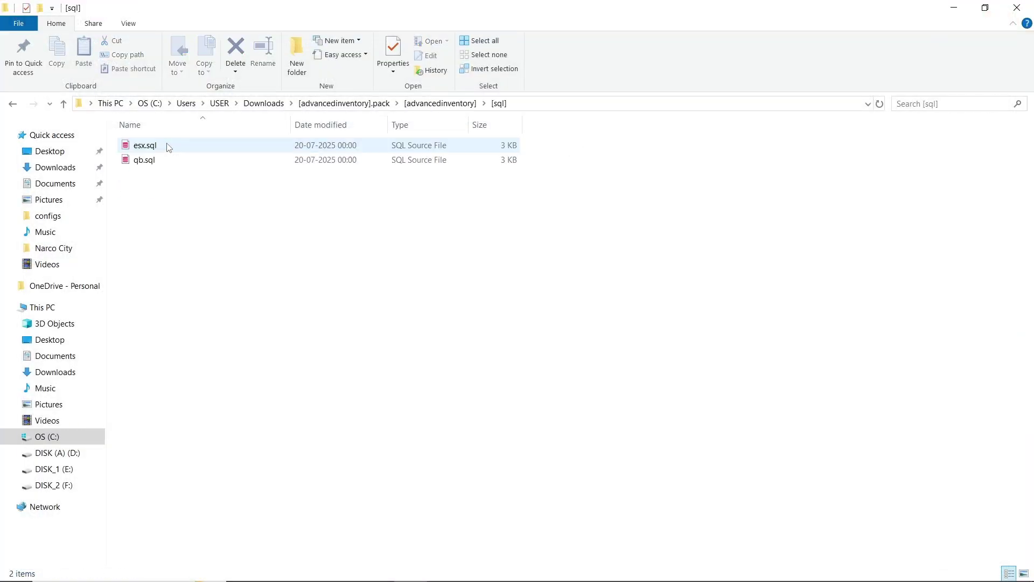
left_click(171, 165)
right_click(172, 168)
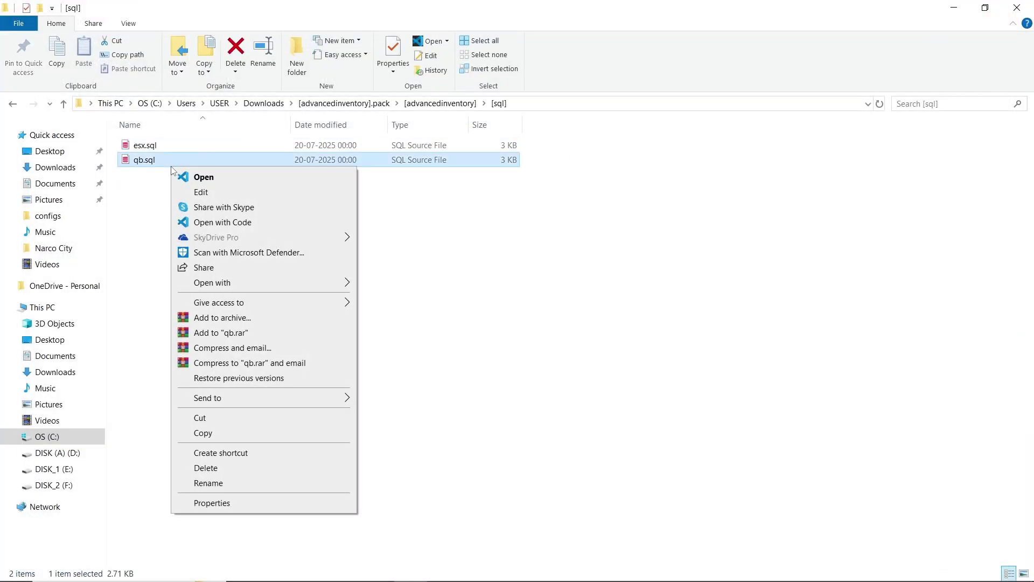
left_click(228, 223)
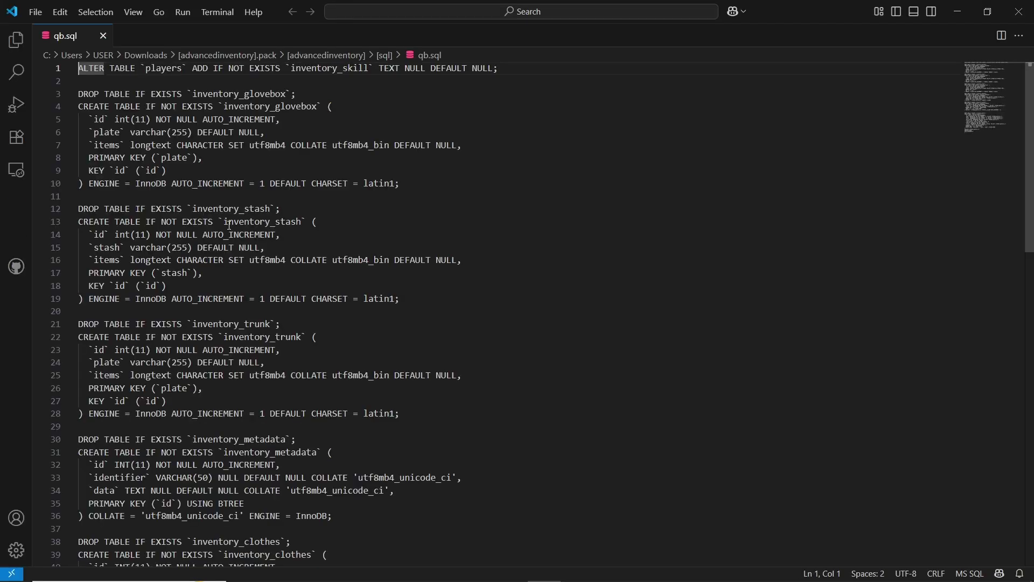
key("ctrl+a")
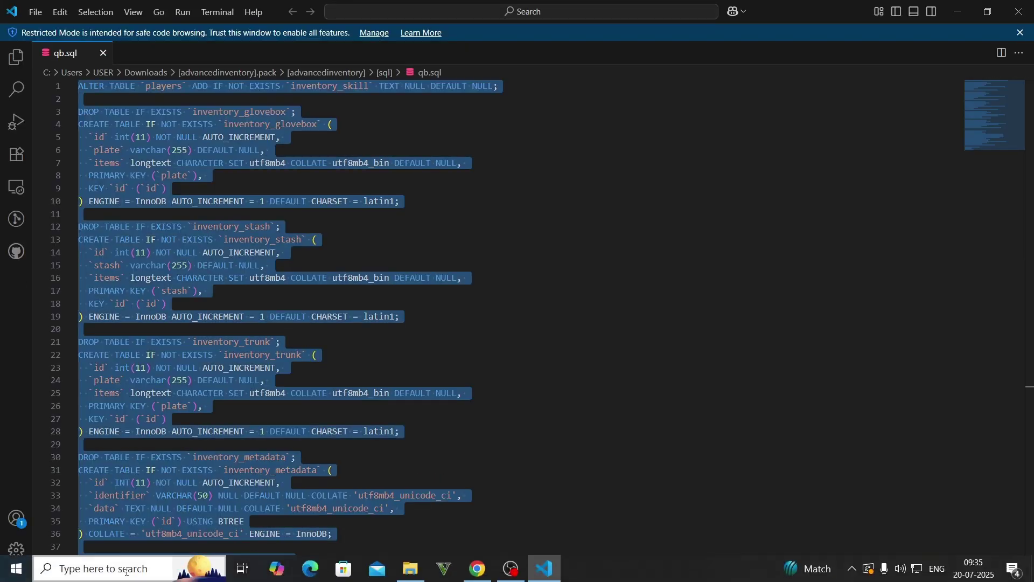
Launch HeidiSQL and expand the qbcore_4d075a database in the agfw session
left_click(200, 571)
left_click(156, 380)
type("h")
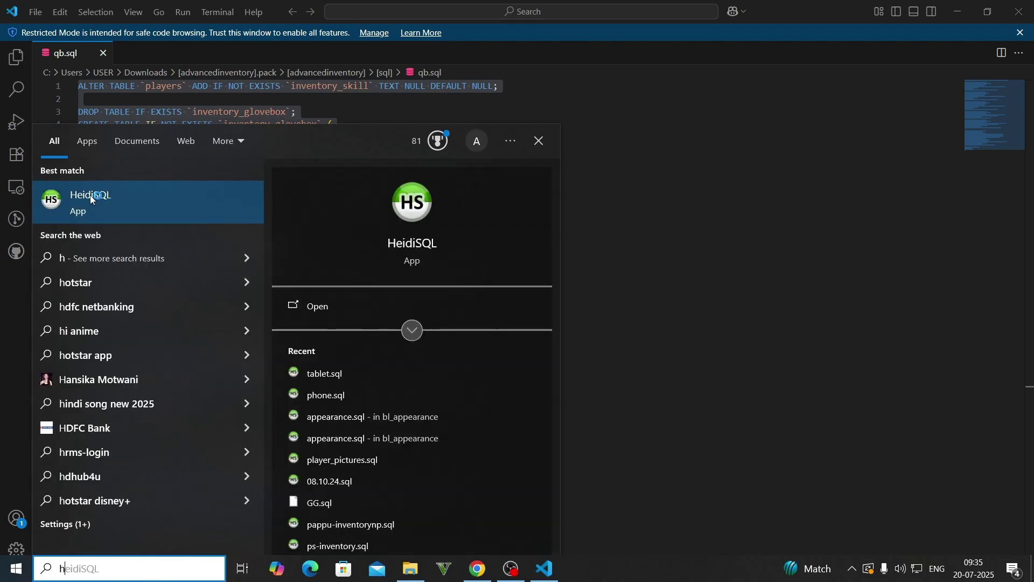
left_click(90, 195)
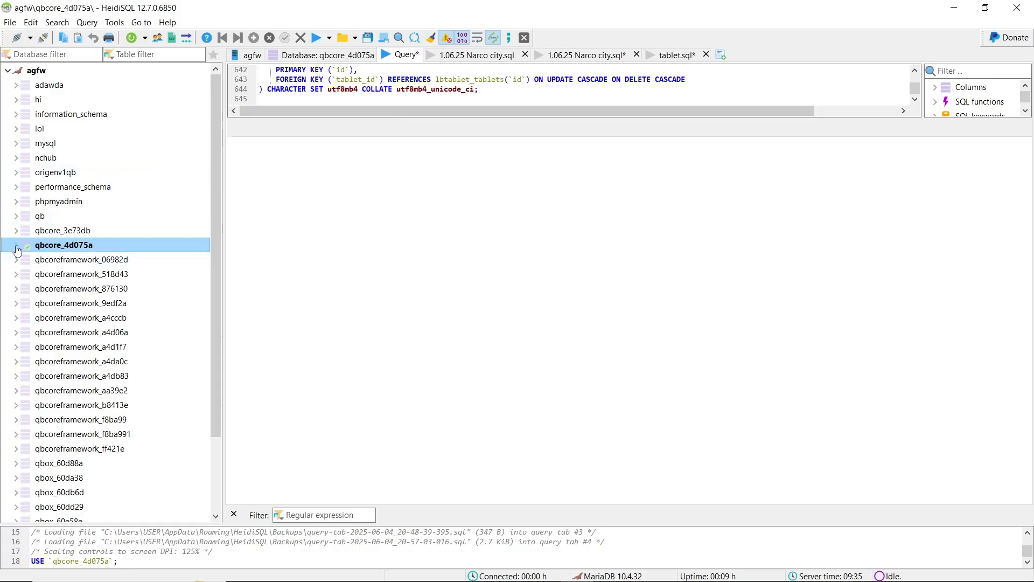
left_click(16, 249)
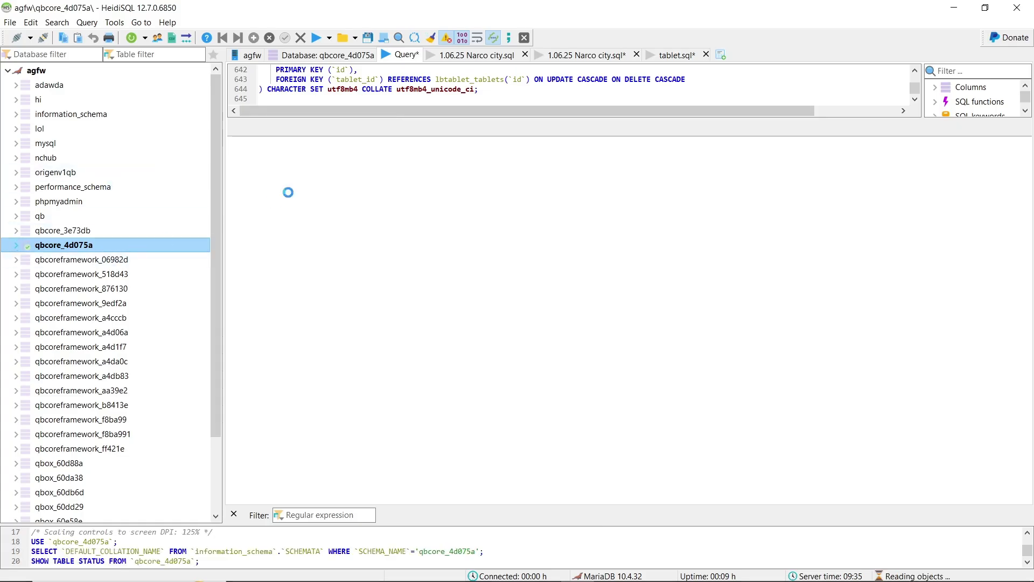
Replace the existing query with the copied qb.sql code and execute it on the qbcore_4d075a database
left_click(341, 99)
key("ctrl+a")
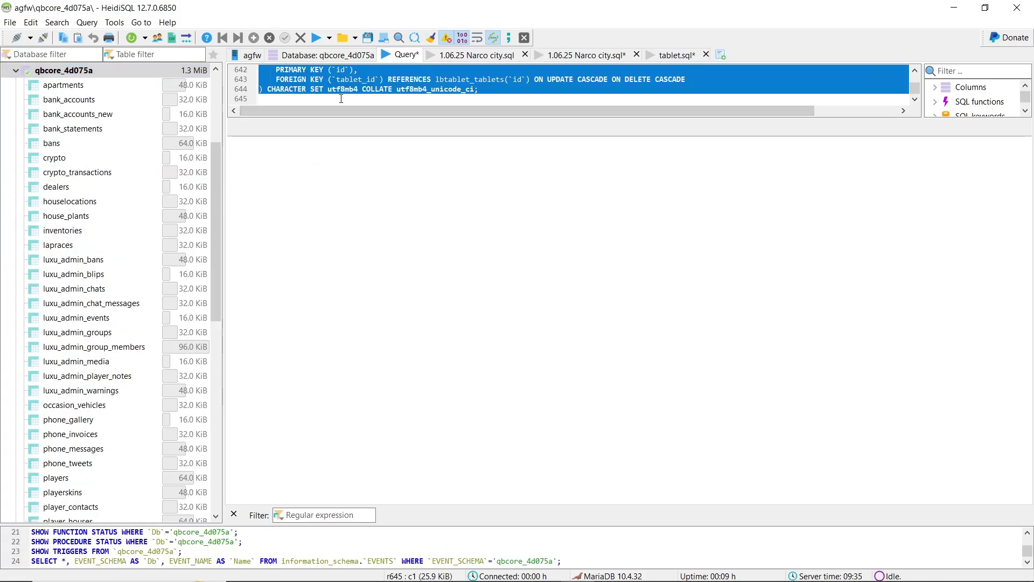
key("ctrl+v")
left_click(315, 38)
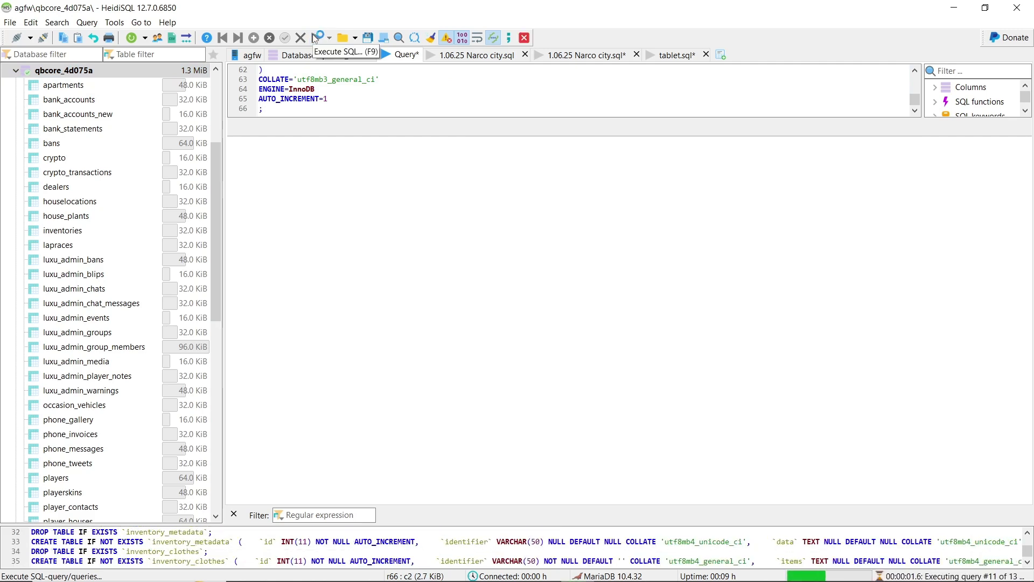
left_click(600, 314)
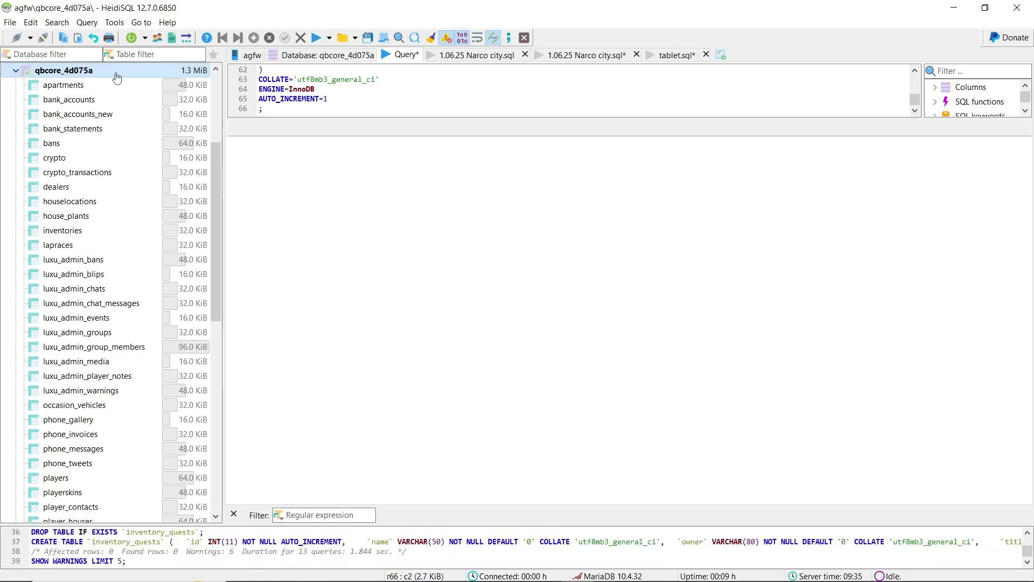
Refresh the qbcore_4d075a database and close HeidiSQL without saving the modified queries
left_click(116, 73)
left_click(131, 38)
left_click(1016, 8)
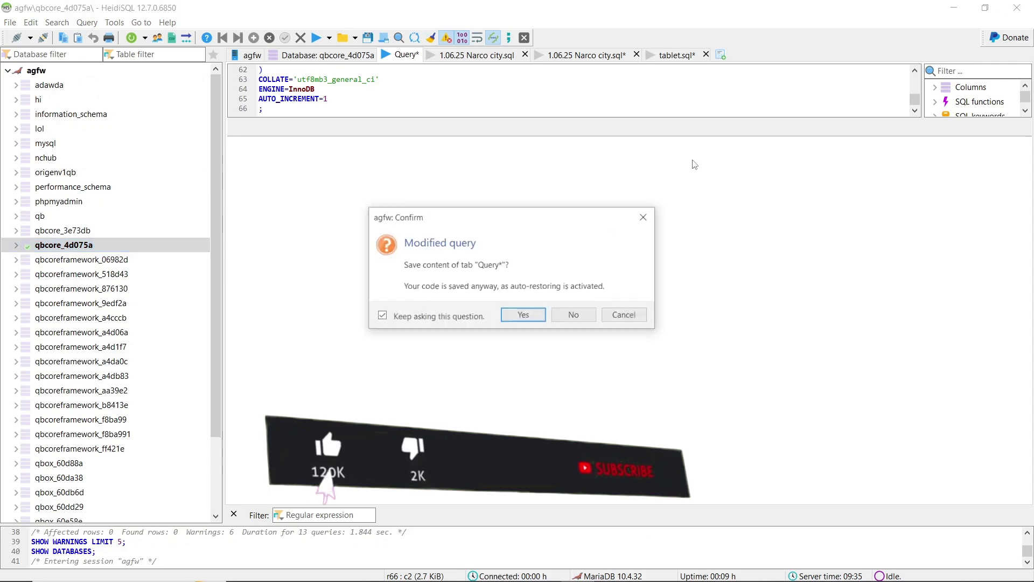
left_click(567, 315)
left_click(566, 317)
left_click(572, 318)
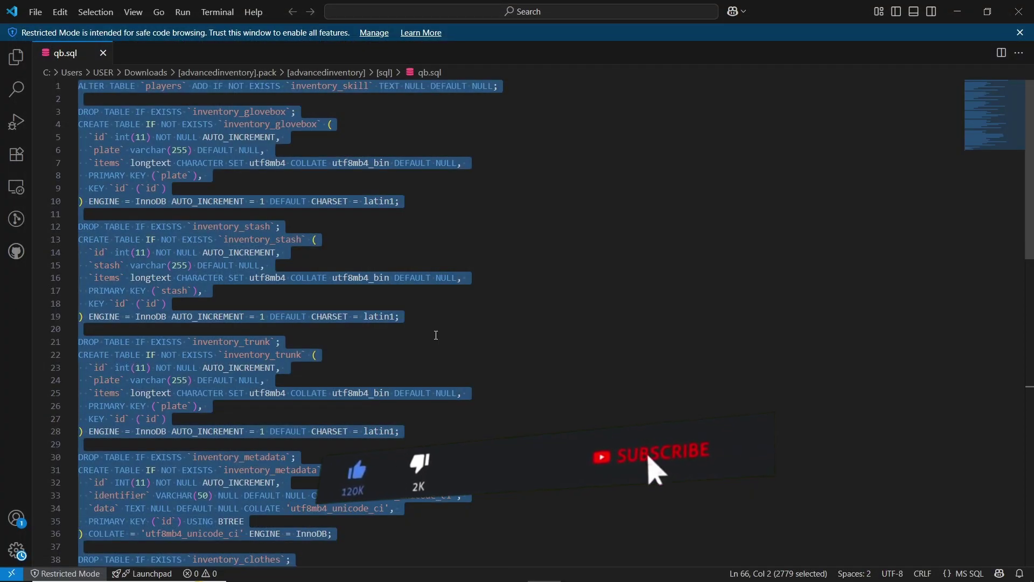
Close qb.sql and open config.lua from the shared folder of qs-advancedshops in VS Code
left_click(1018, 10)
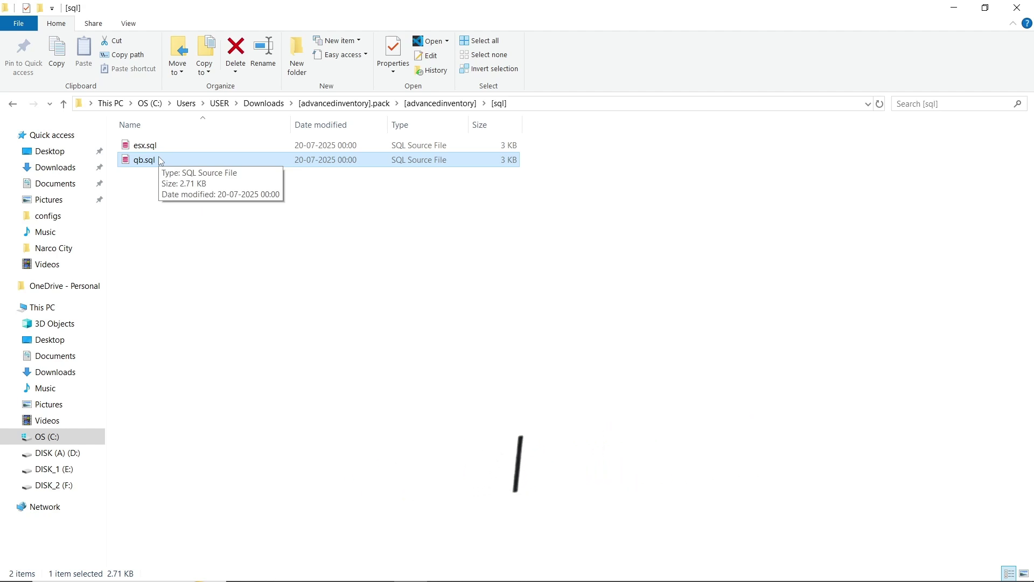
key("alt+Up")
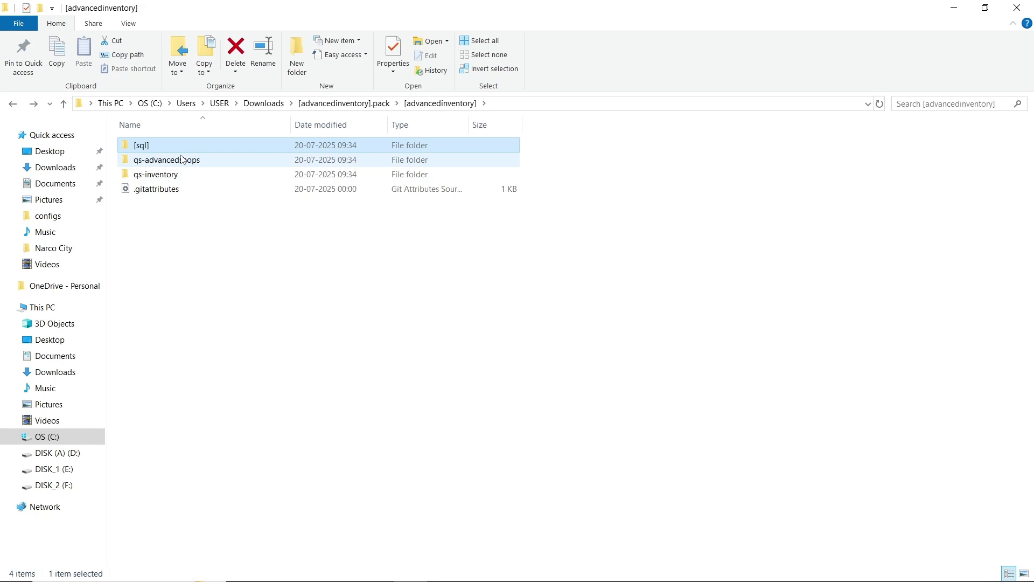
left_click(183, 160)
double_click(208, 164)
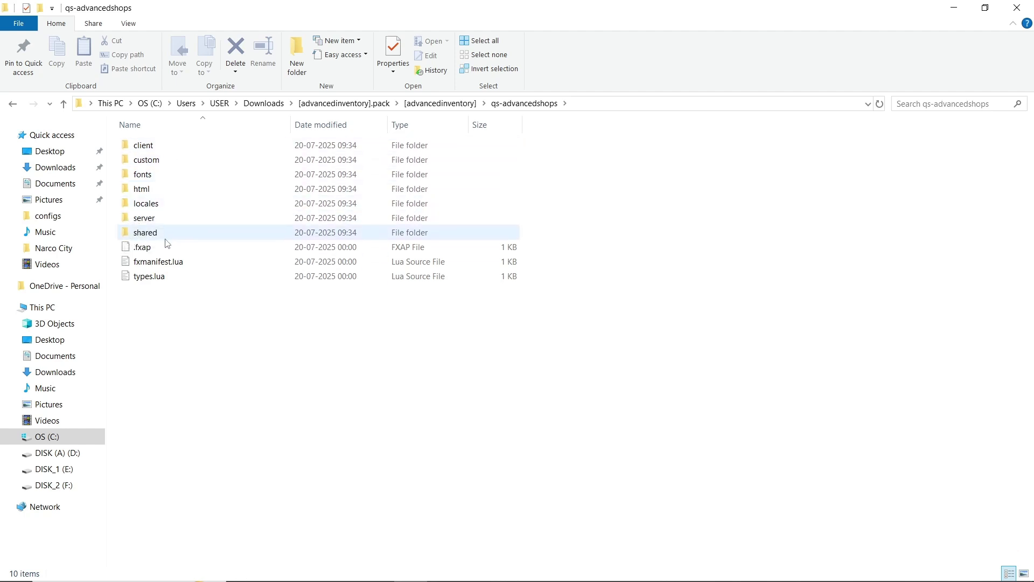
double_click(215, 232)
double_click(194, 145)
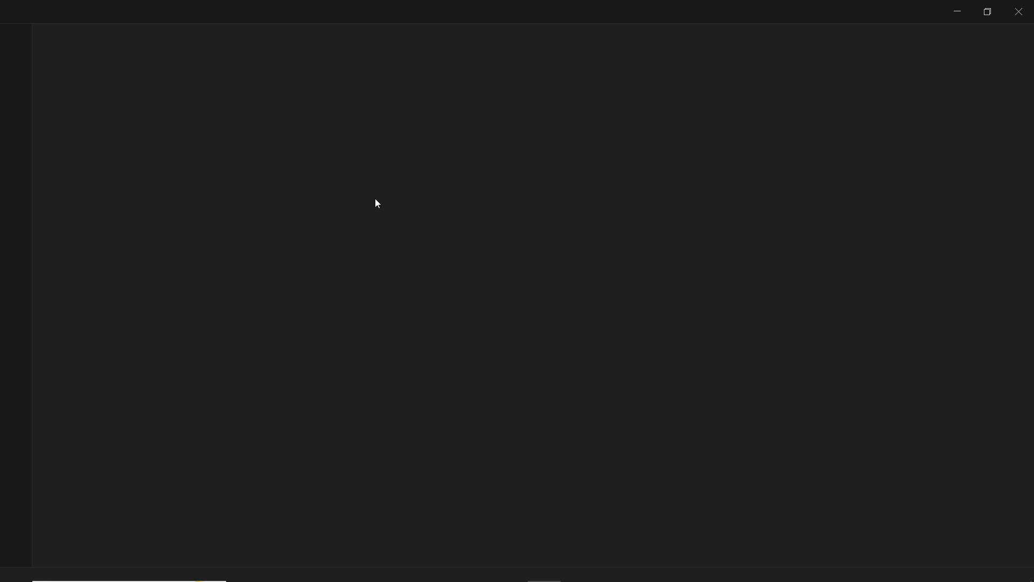
Set Config.UseTarget to true in the advanced shops config.lua and save the file
scroll(132, 246, "down", 5)
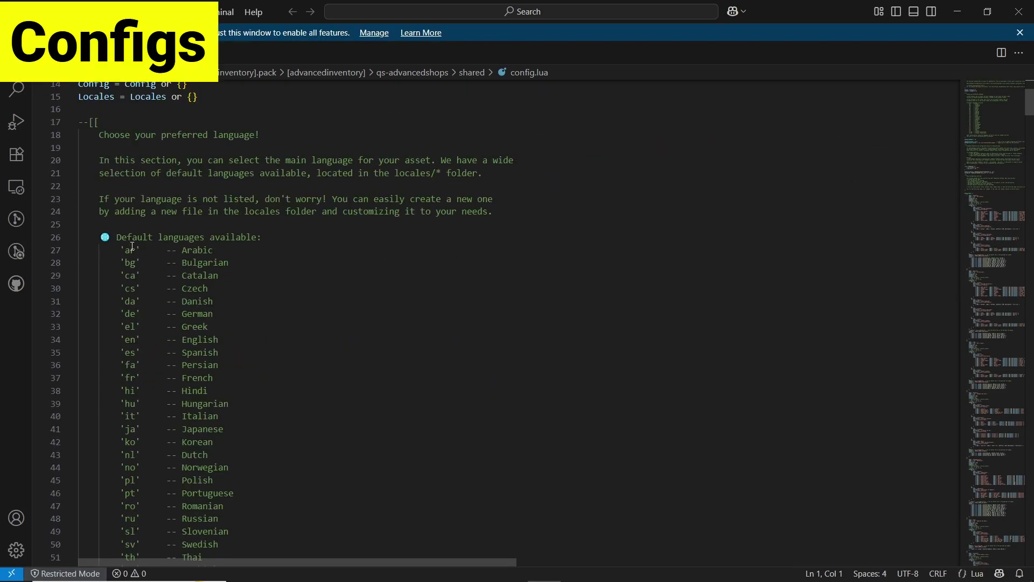
scroll(228, 324, "down", 2)
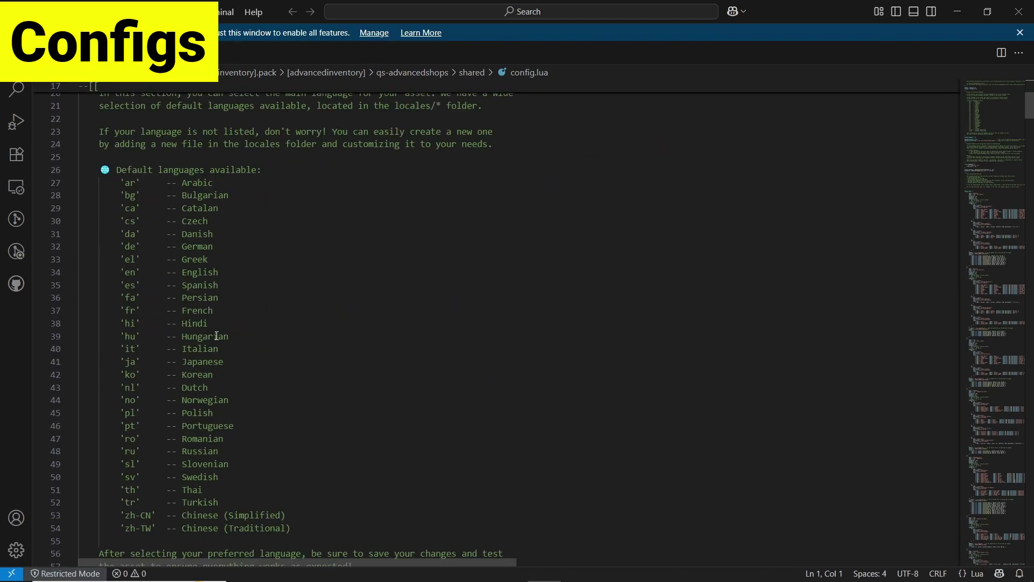
scroll(131, 186, "down", 6)
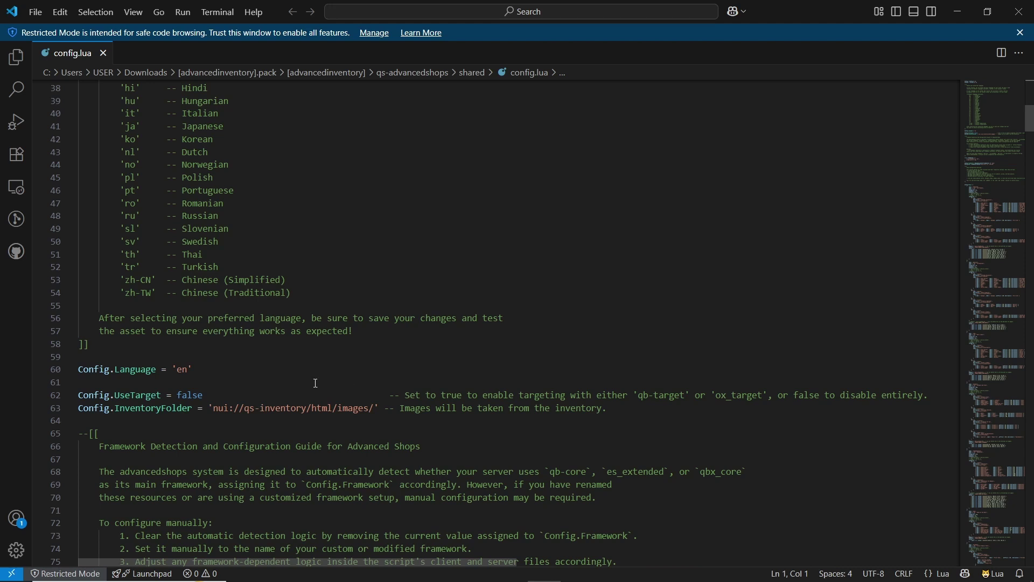
double_click(135, 408)
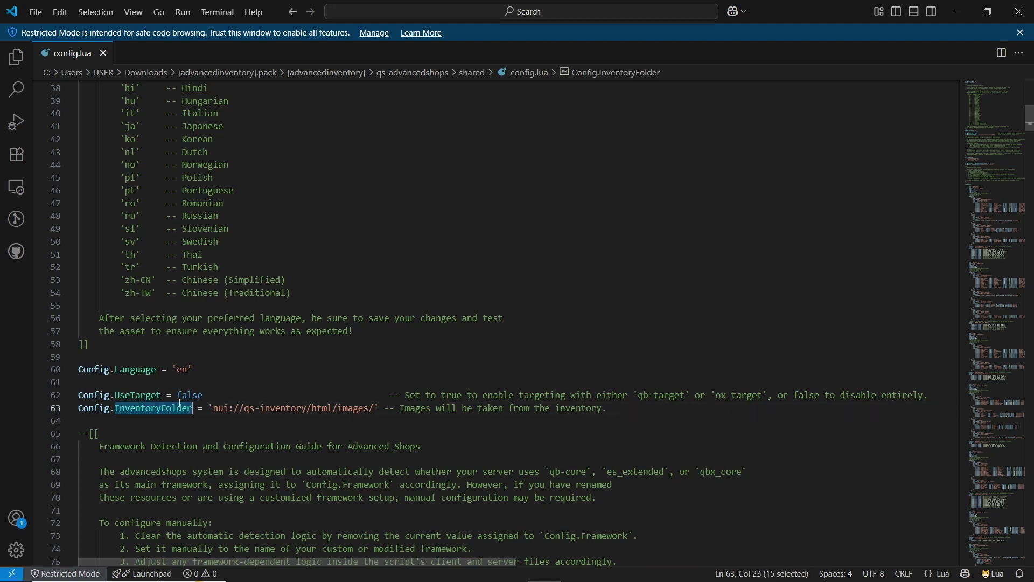
double_click(191, 396)
type("tr")
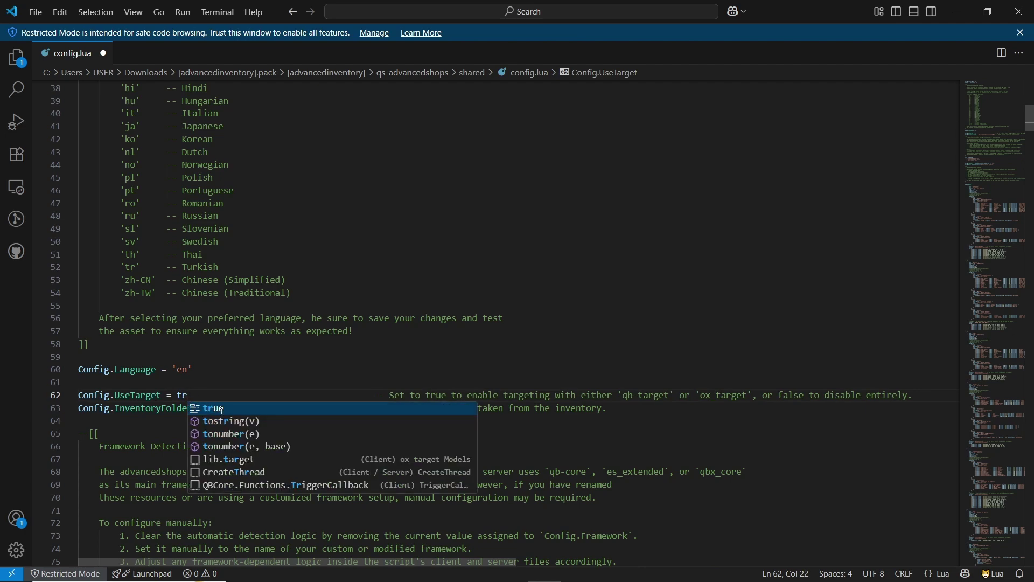
type("ue")
key("ctrl+a")
key("ctrl+s")
left_click(335, 381)
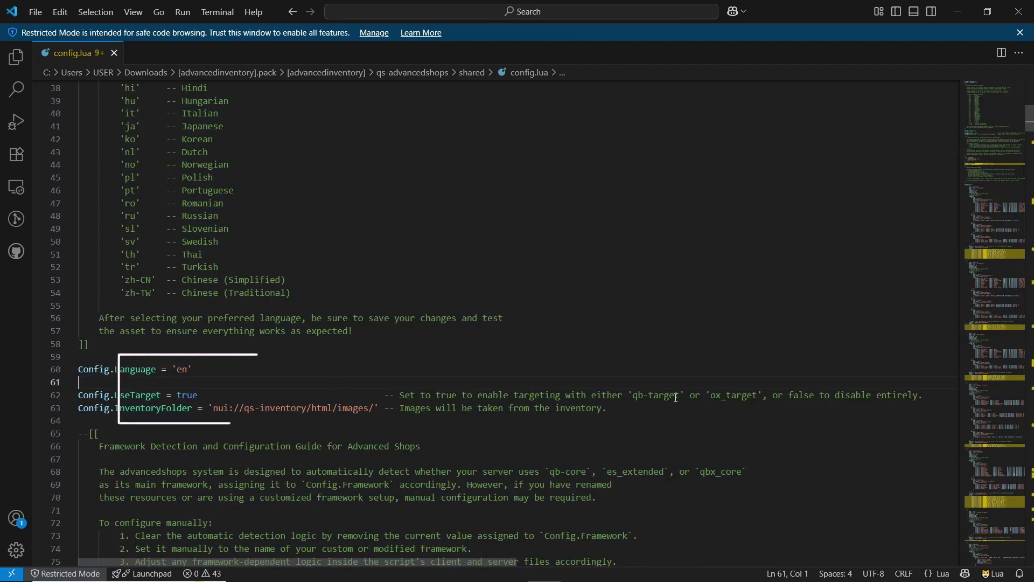
Examine the supported target resources, the Config.InventoryFolder image path and the framework detection settings in config.lua
double_click(676, 398)
double_click(733, 395)
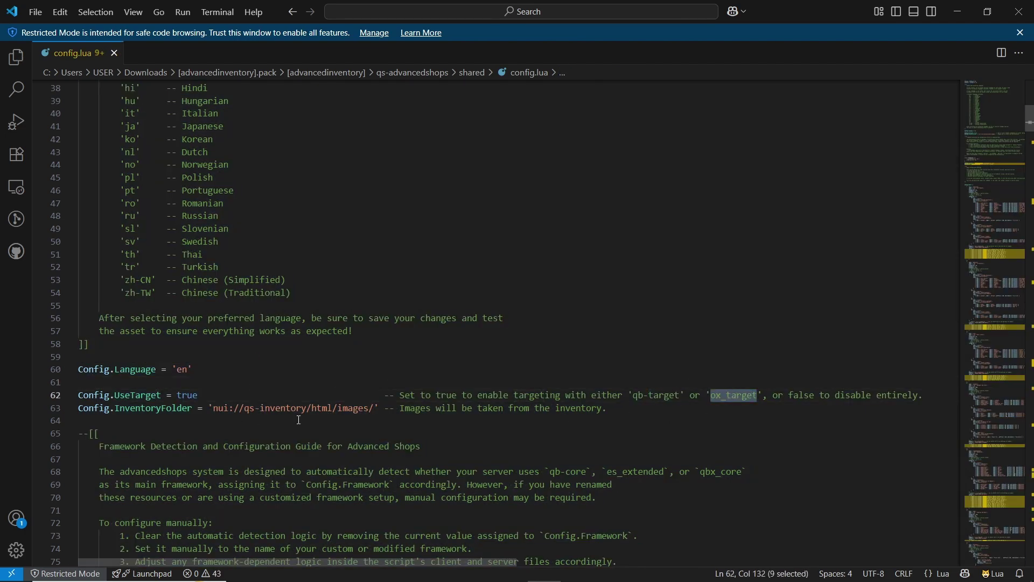
left_click(203, 398)
scroll(246, 455, "down", 2)
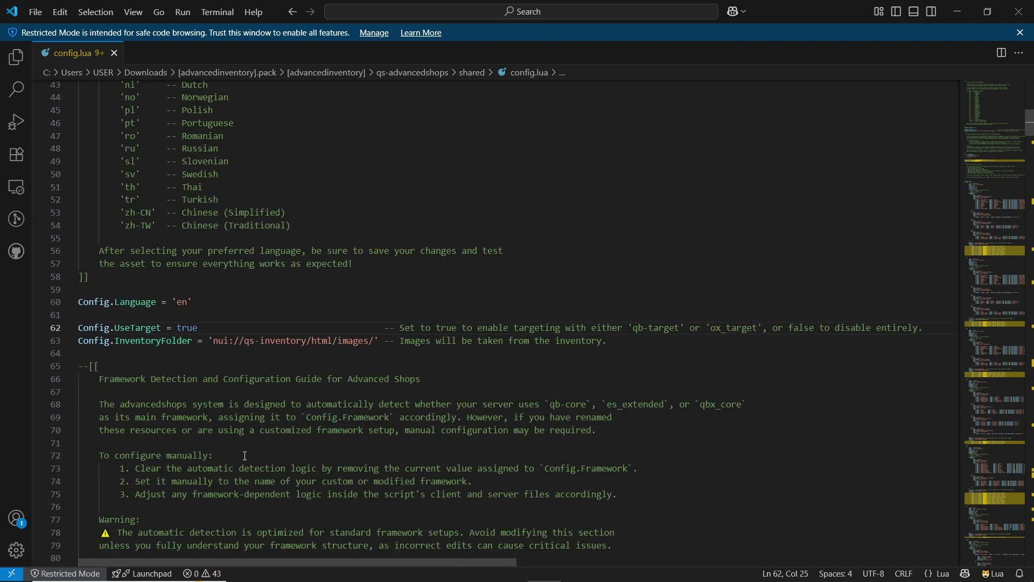
double_click(154, 340)
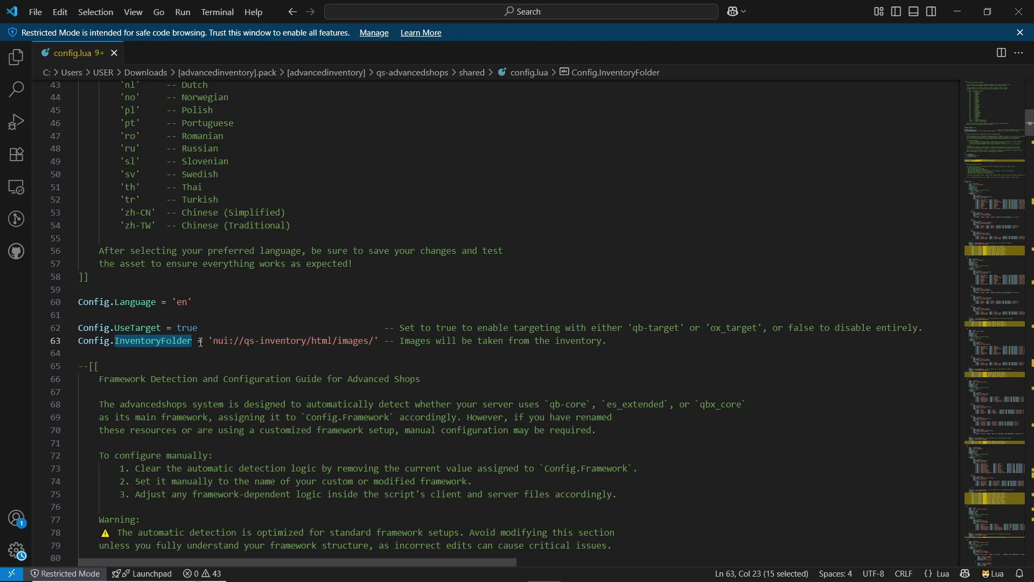
double_click(373, 341)
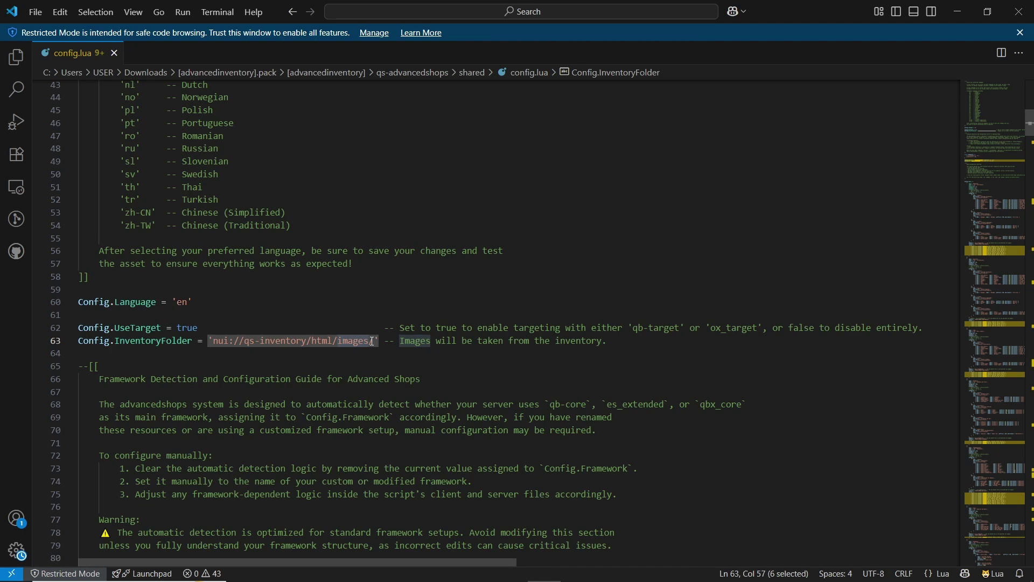
scroll(372, 342, "down", 8)
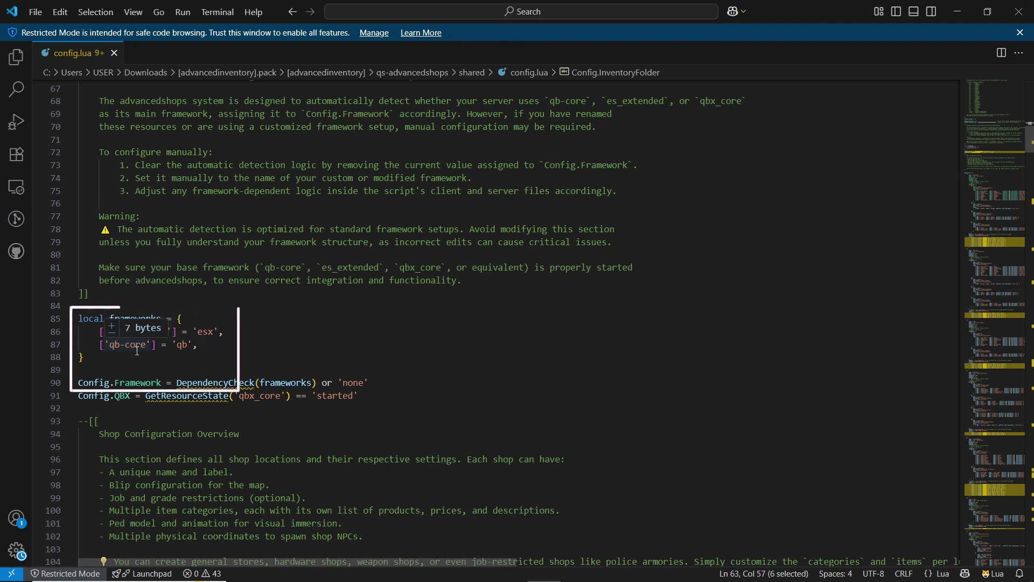
scroll(341, 312, "down", 3)
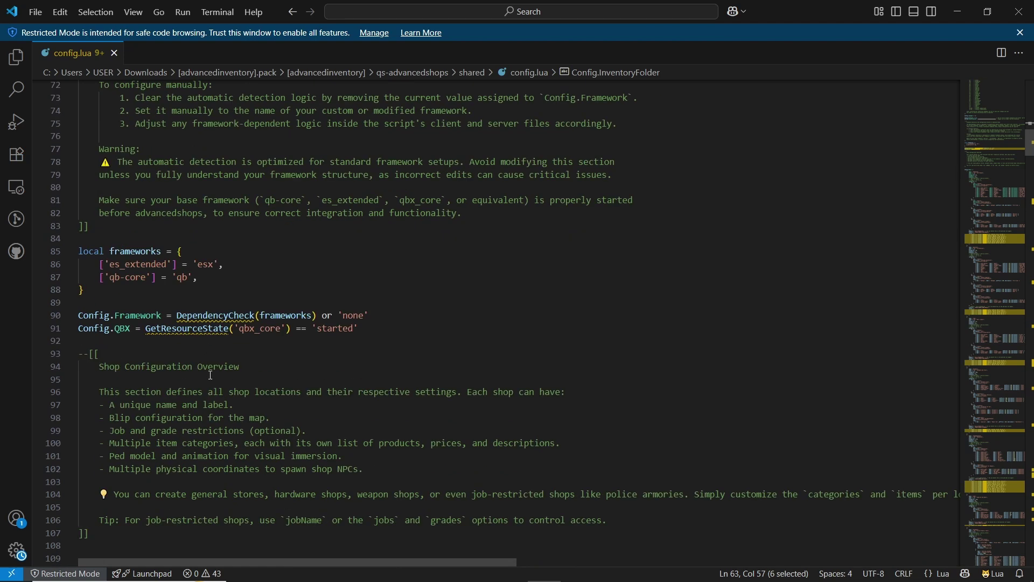
double_click(261, 262)
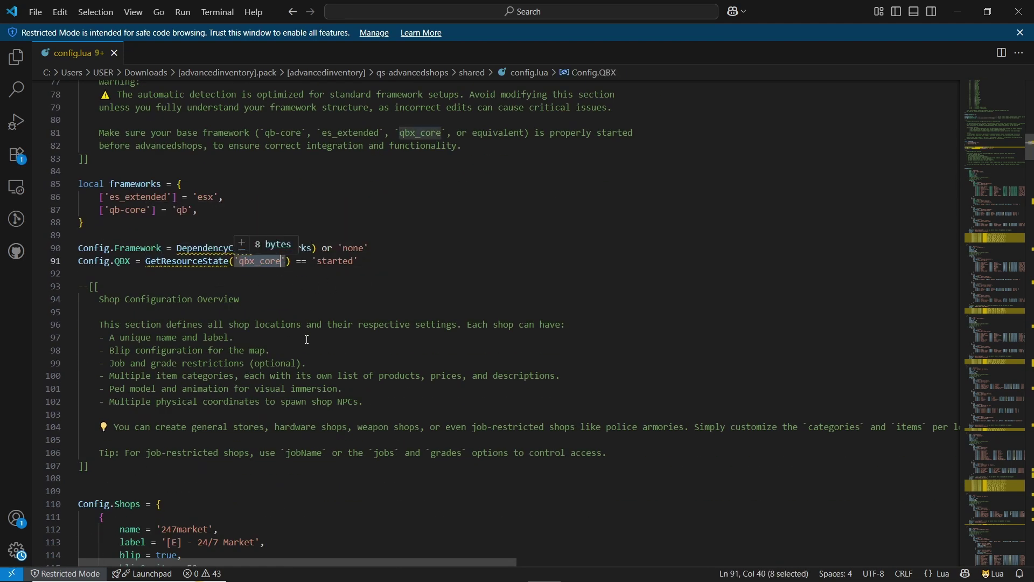
Remove the "[E] - " prefix from the 247market shop's label in Config.Shops and save the file
scroll(172, 303, "down", 7)
scroll(171, 303, "down", 2)
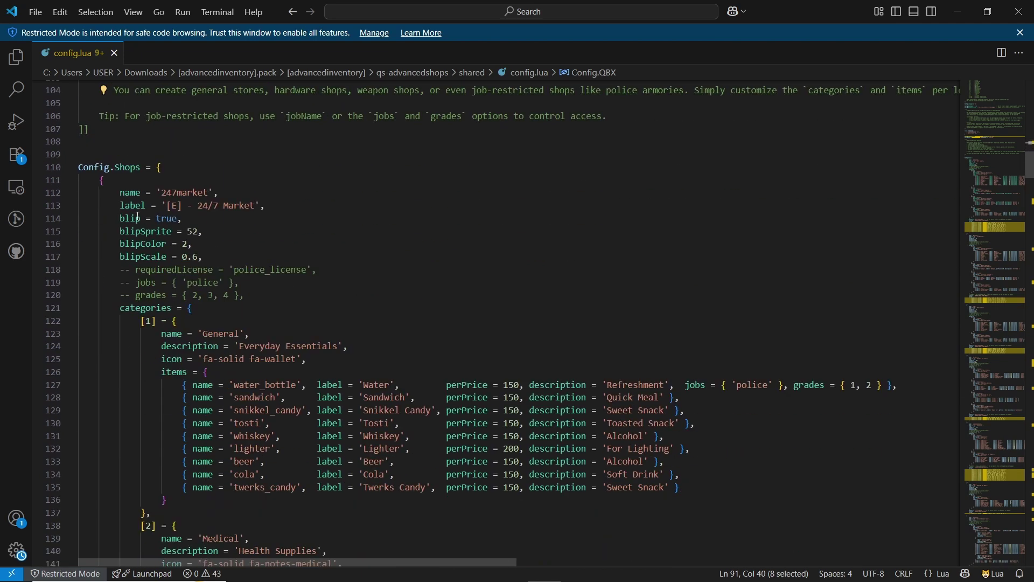
scroll(137, 200, "down", 6)
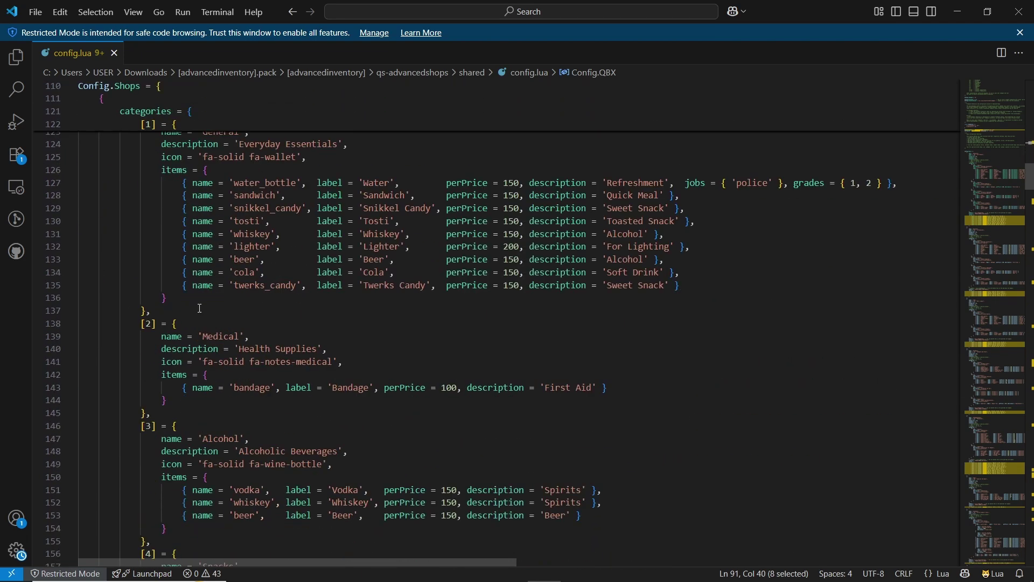
scroll(200, 309, "up", 8)
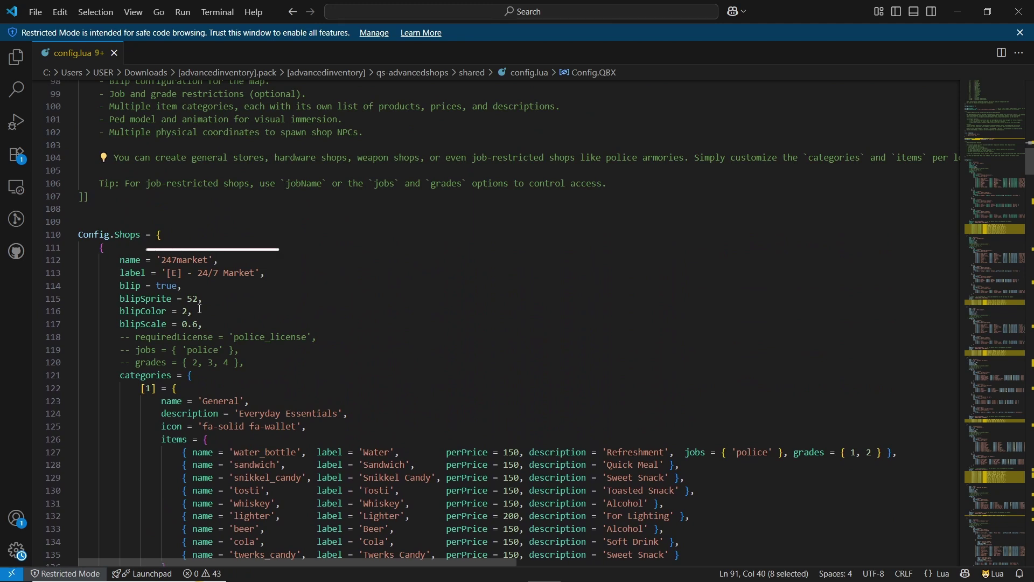
left_click(191, 272)
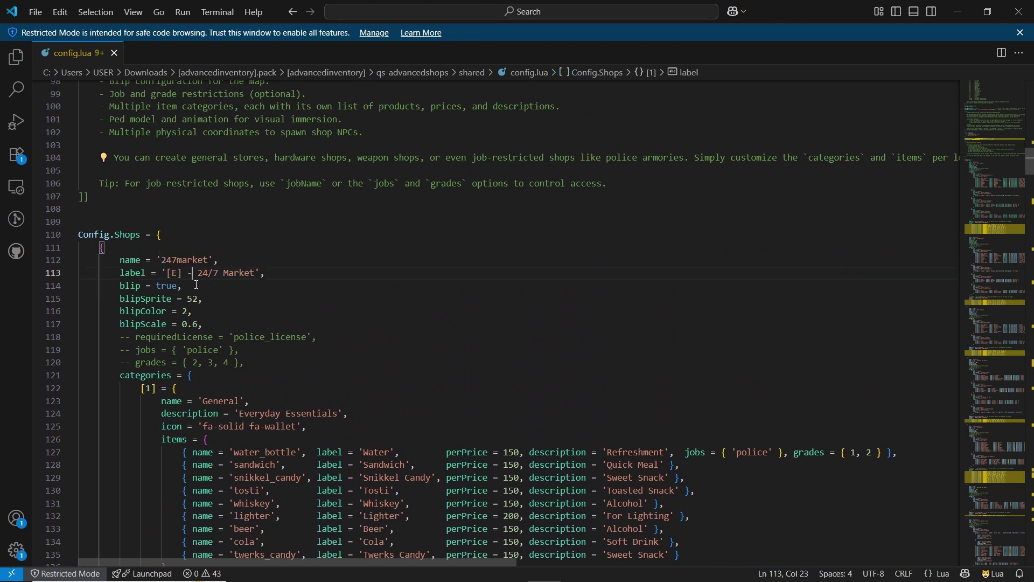
left_click_drag(193, 274, 167, 275)
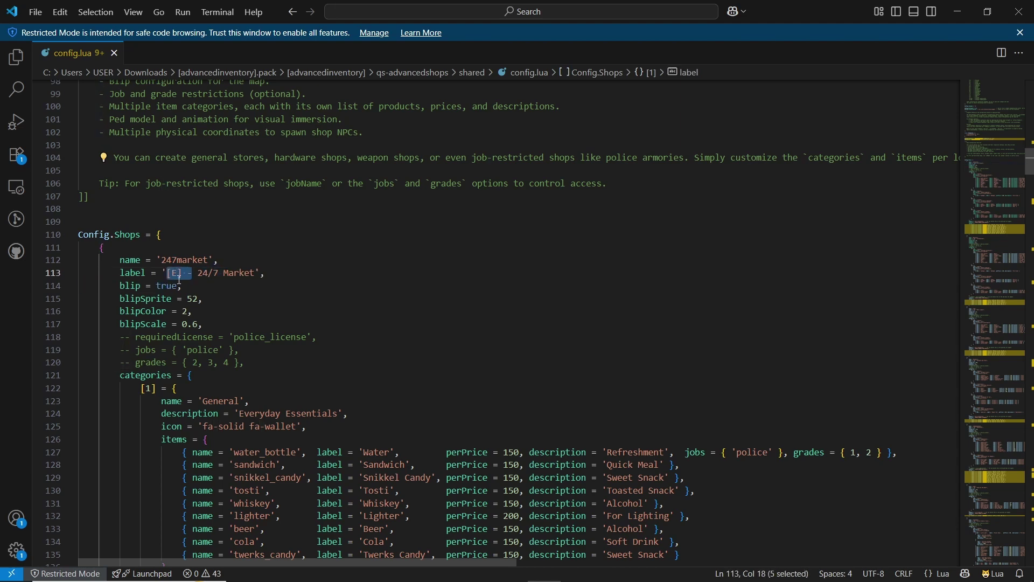
key("BackSpace")
key("Delete")
key("ctrl+s")
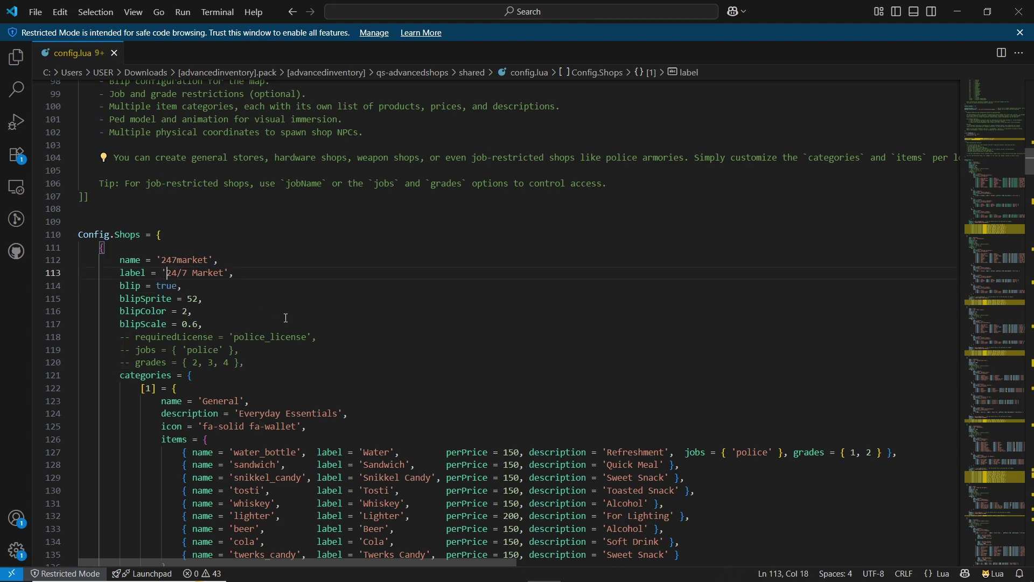
Shorten the gasoline shop's label to "LTD Gasoline" by removing its "[E] - " prefix, and save the file
scroll(285, 319, "down", 3)
scroll(286, 319, "down", 20)
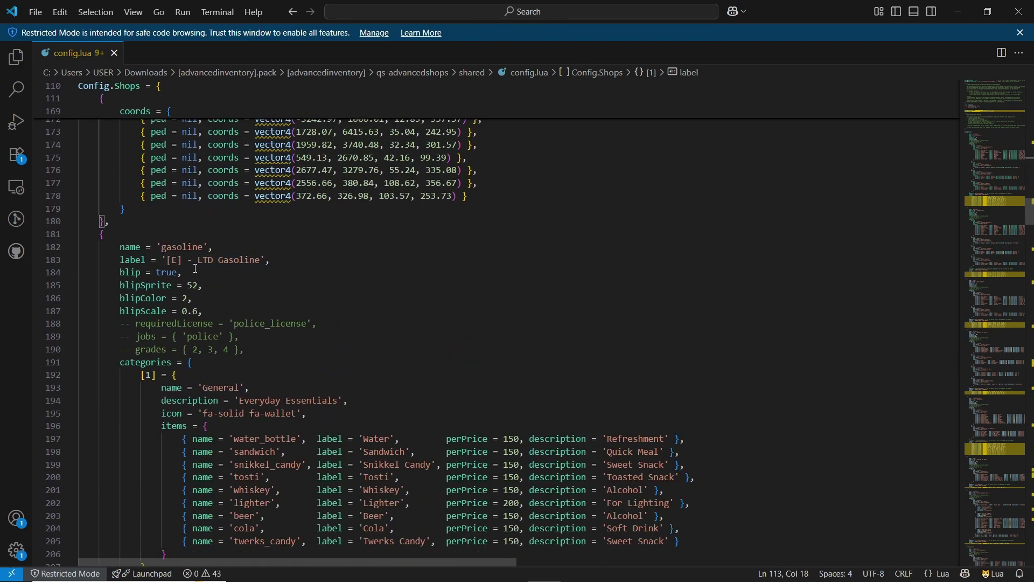
left_click(191, 263)
key("BackSpace")
key("BackSpace")
key("BackSpace")
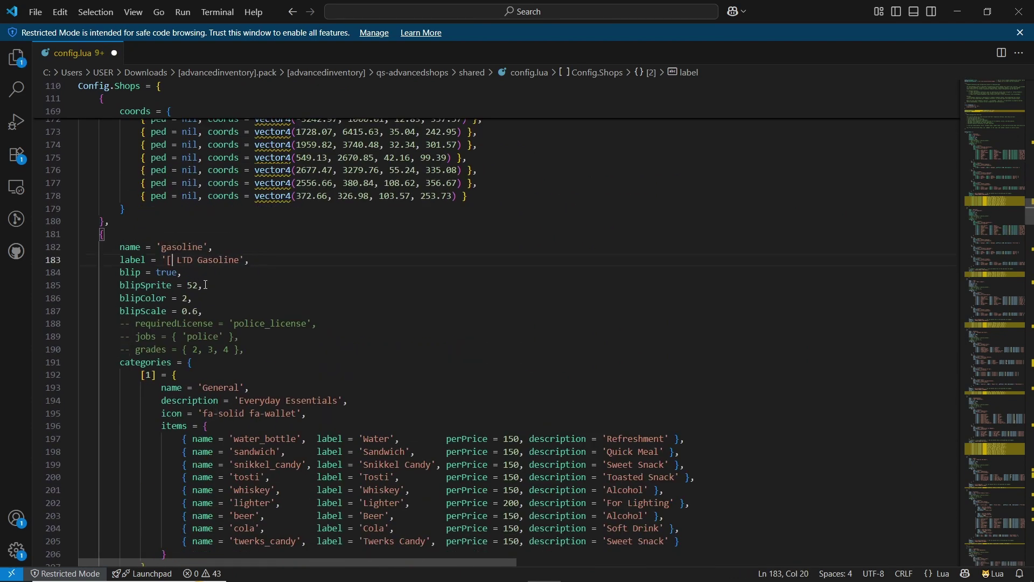
key("Delete")
key("ctrl+s")
Look through the remaining Config.Shops entries, checking their labels, item categories, prices and coordinates
scroll(200, 289, "down", 3)
scroll(201, 290, "down", 20)
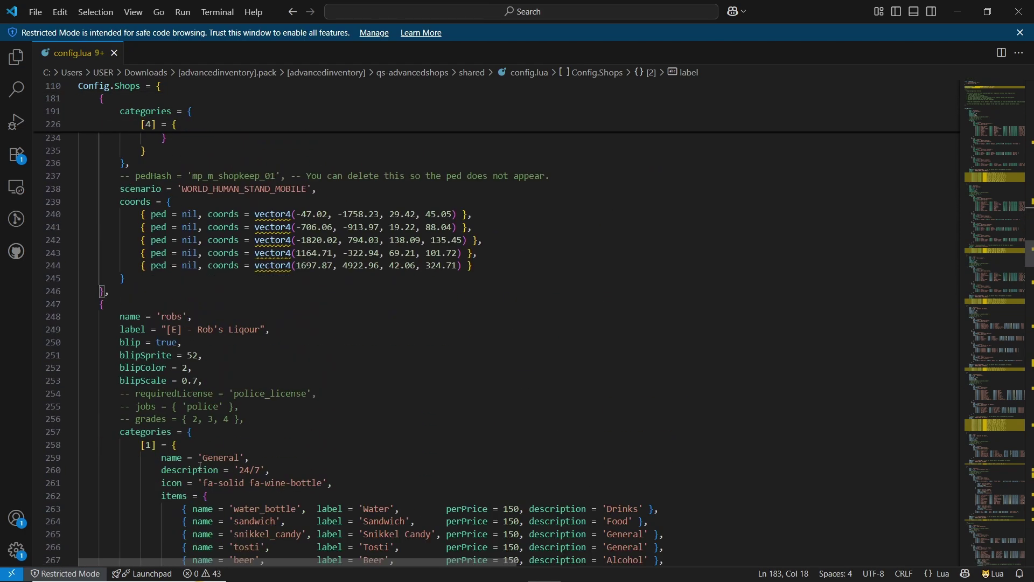
scroll(273, 438, "down", 8)
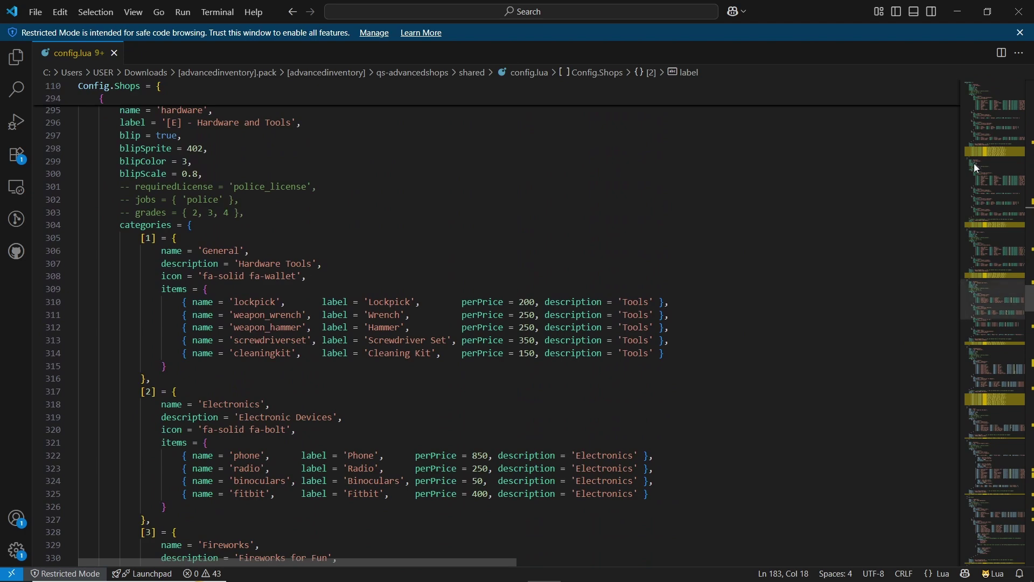
left_click_drag(996, 315, 994, 366)
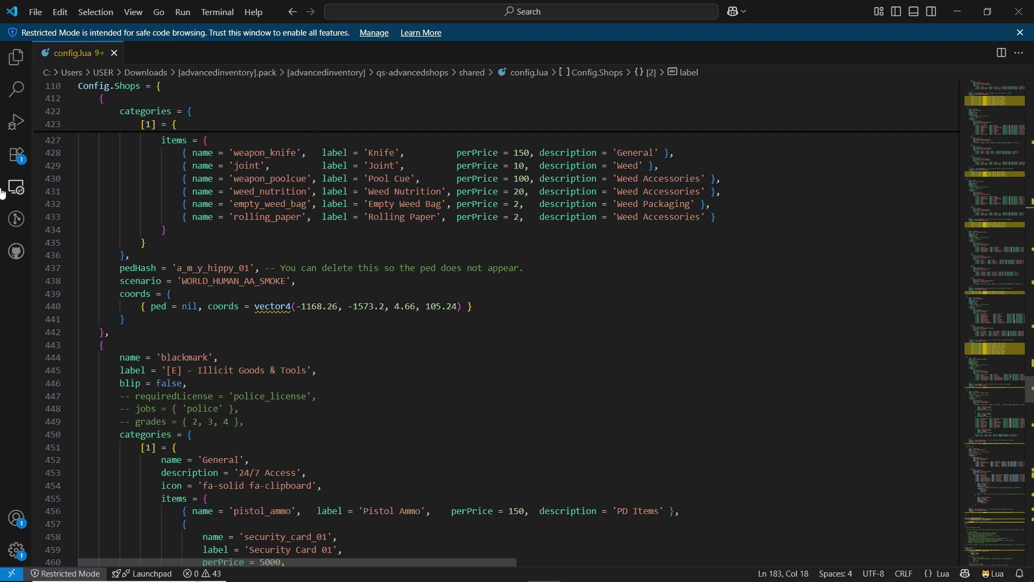
scroll(403, 186, "up", 1)
scroll(236, 206, "down", 20)
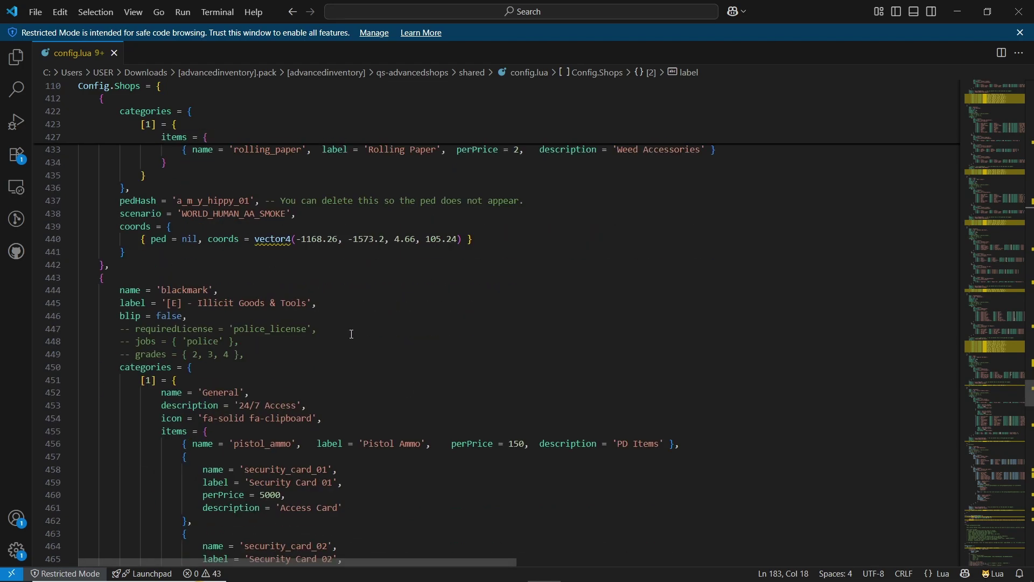
scroll(329, 478, "down", 20)
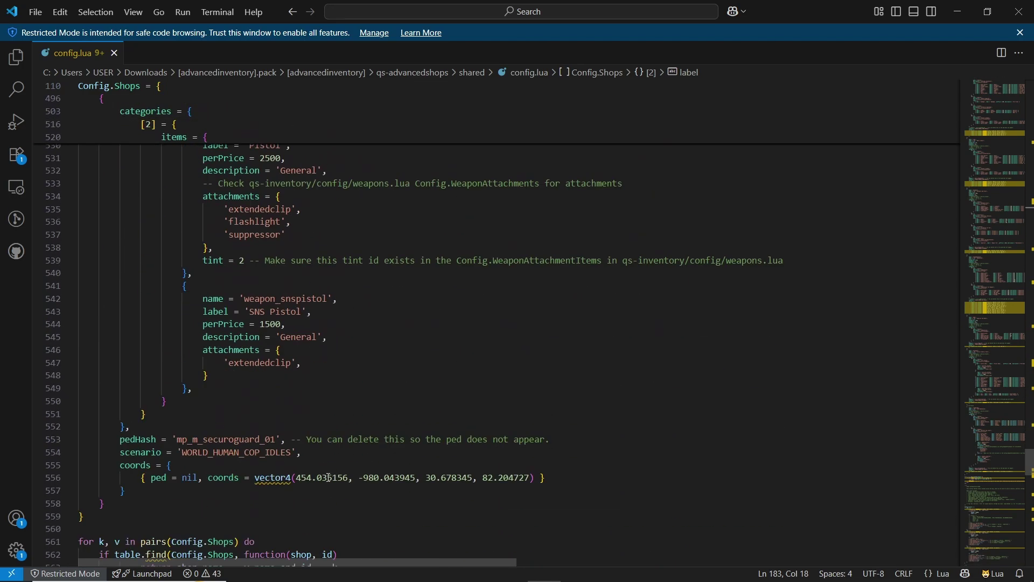
Examine the Config.Stashes entries, including the police stash's required jobs and required license settings
scroll(675, 422, "down", 6)
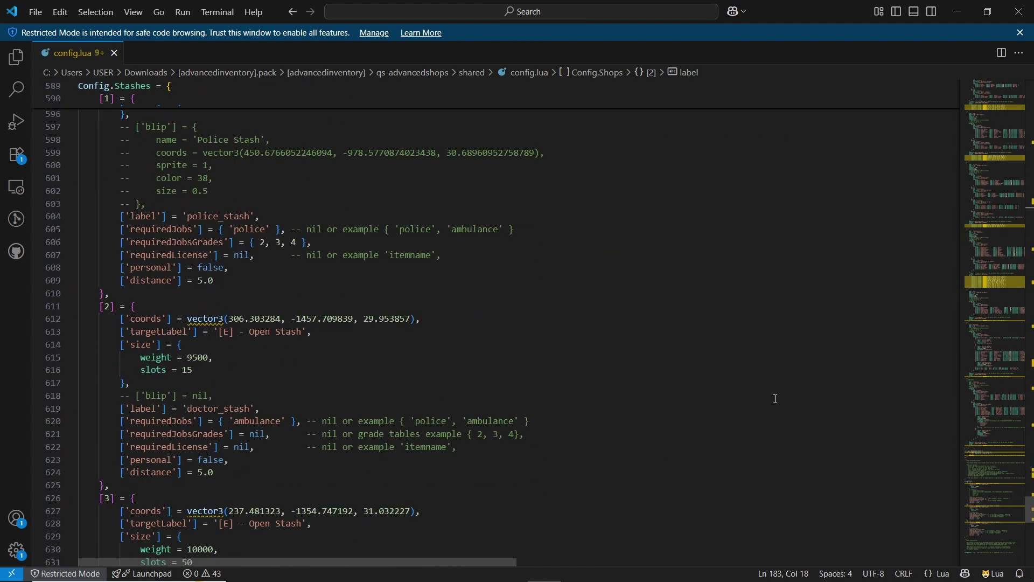
scroll(575, 265, "up", 3)
scroll(230, 451, "down", 1)
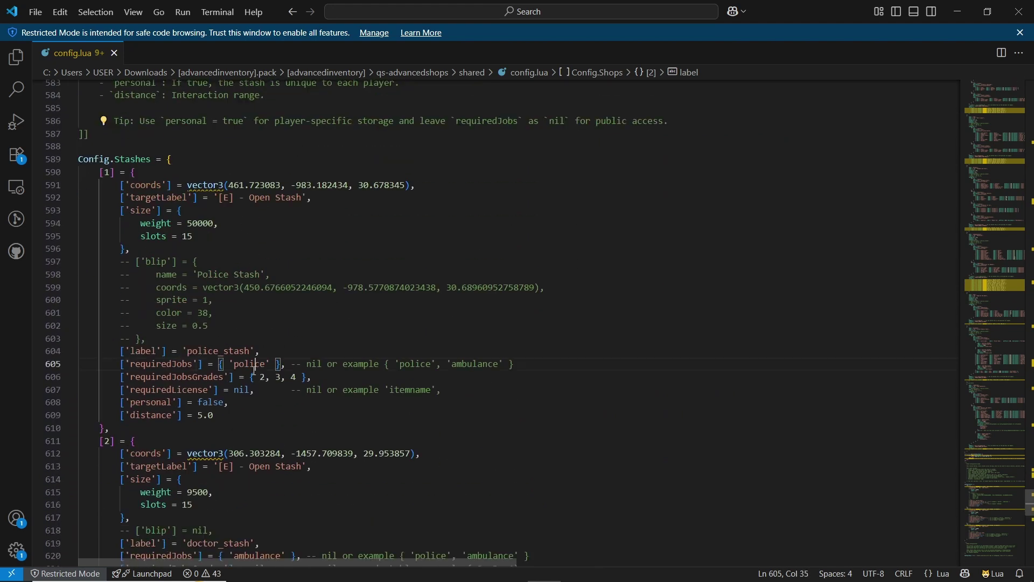
double_click(248, 365)
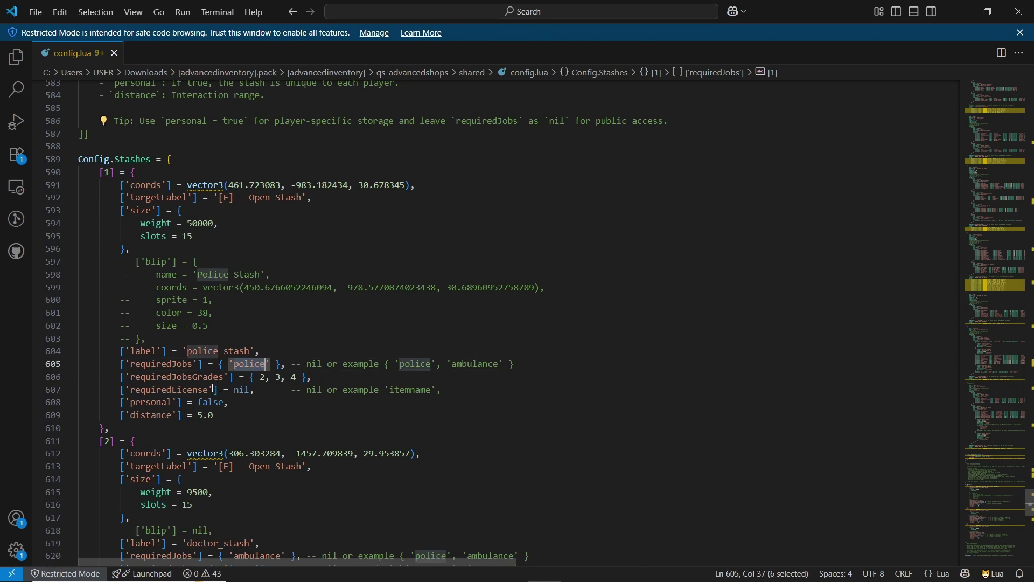
double_click(156, 390)
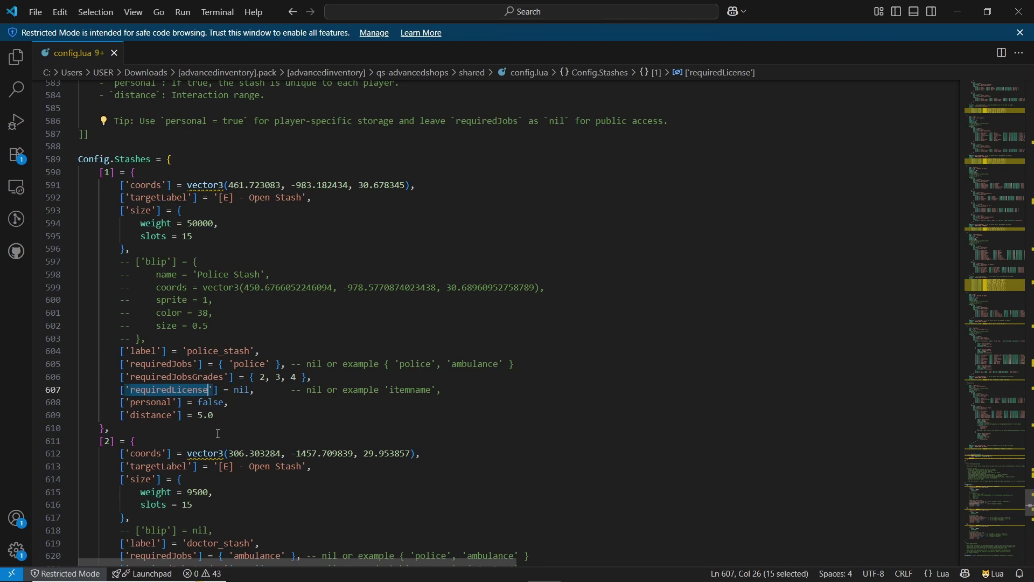
scroll(218, 433, "down", 10)
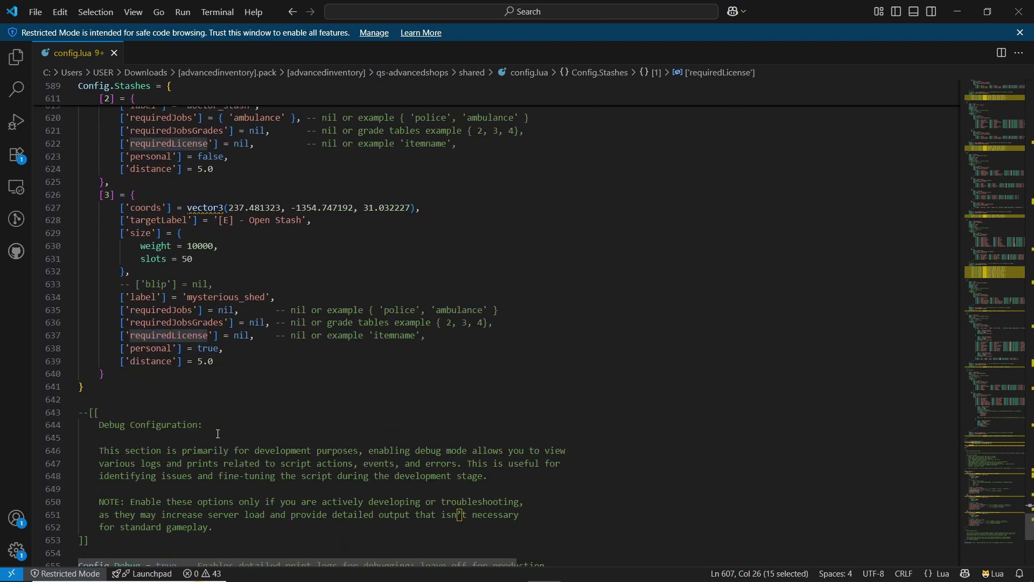
Set Config.Debug to false at the end of the qs-advancedshops config file, save it and close the editor
scroll(218, 434, "down", 5)
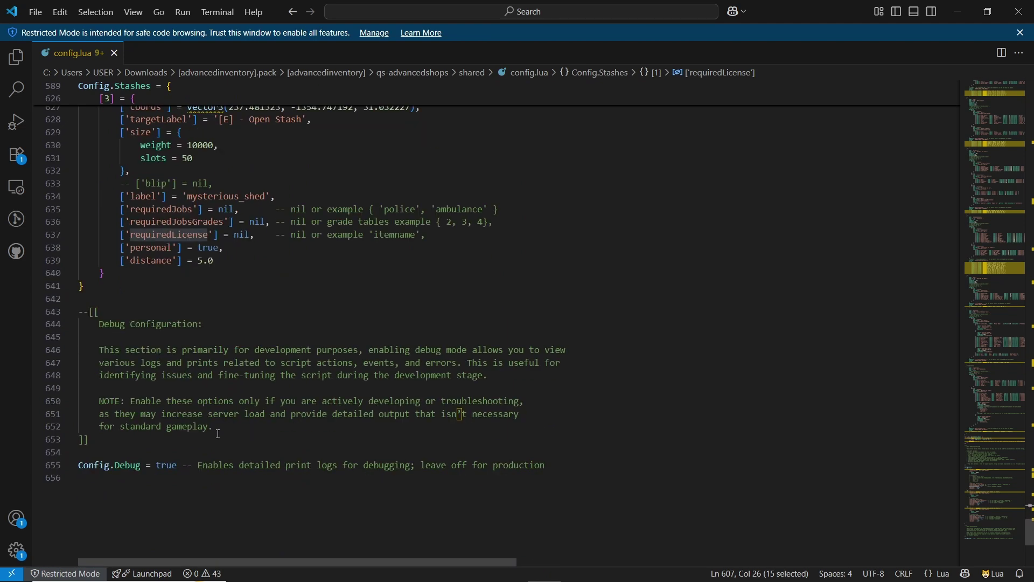
double_click(166, 364)
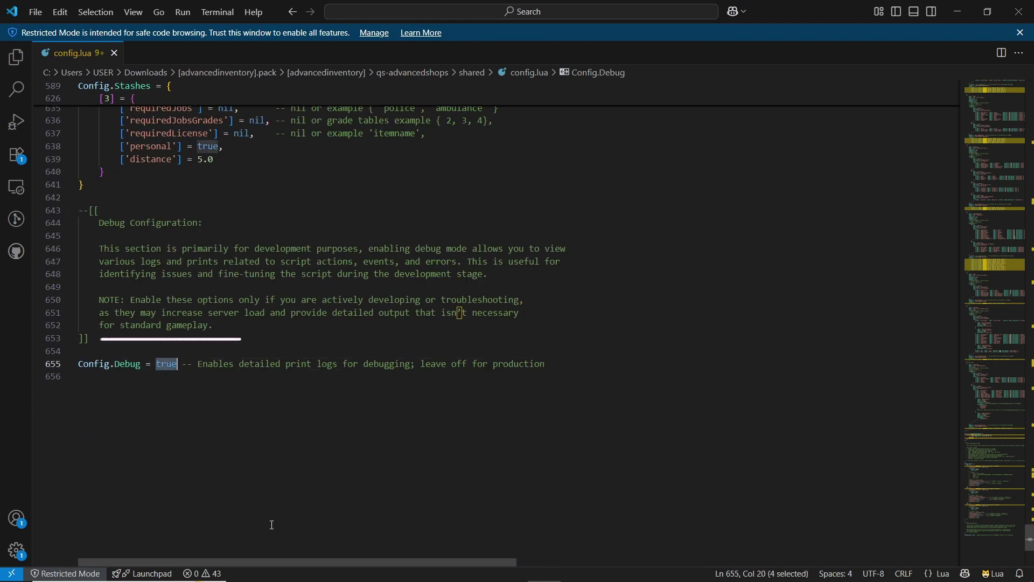
type("fas")
left_click(209, 377)
key("ctrl+s")
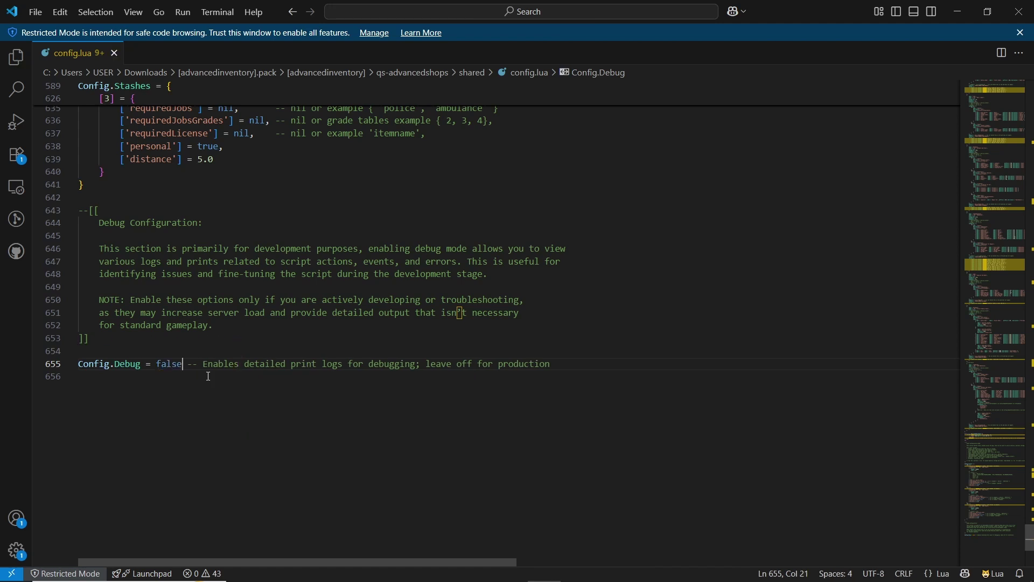
left_click(1018, 11)
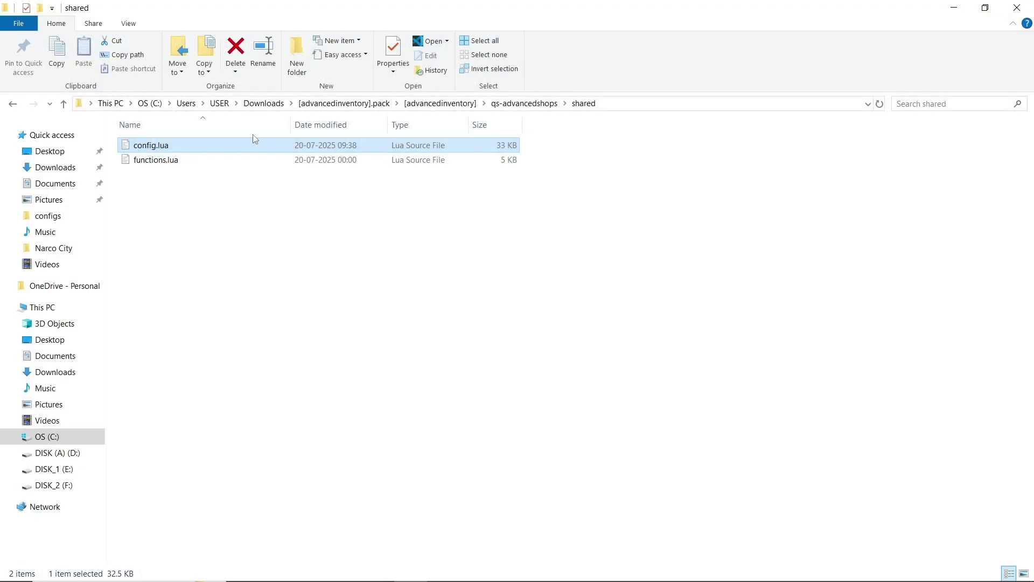
Open functions.lua from the shared folder in Visual Studio Code, look over its logging functions, and close it
double_click(183, 159)
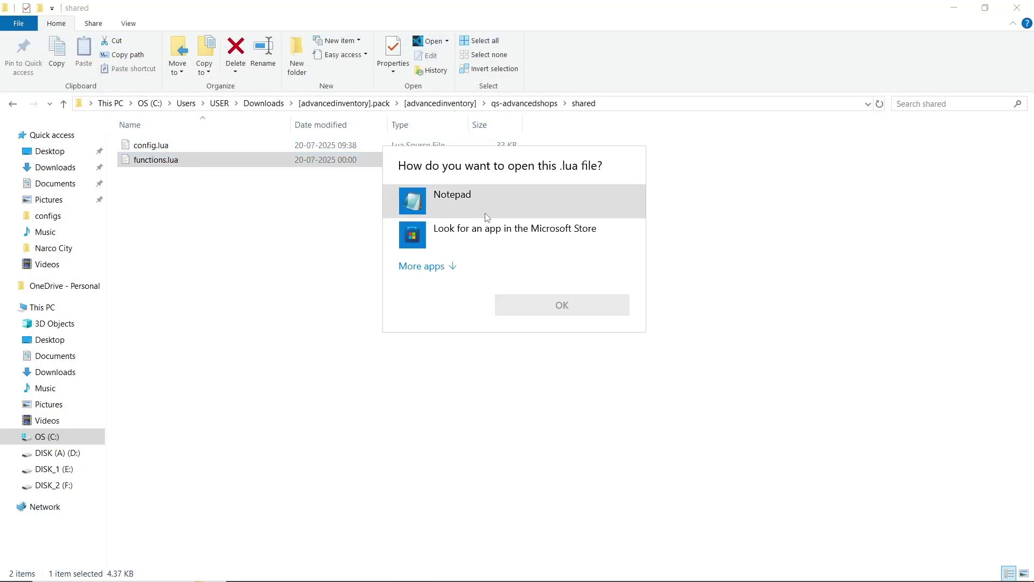
left_click(421, 266)
scroll(471, 402, "down", 2)
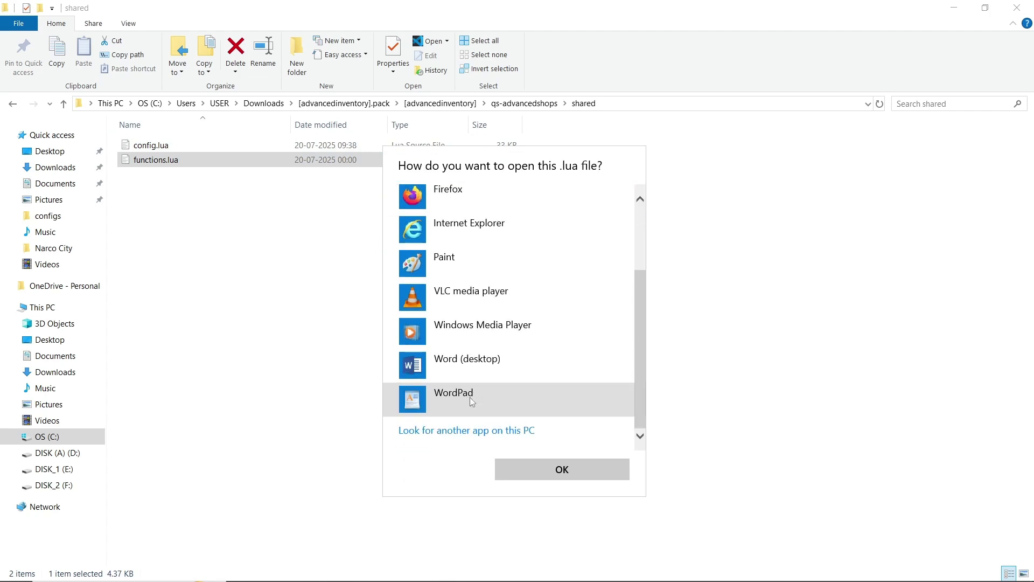
left_click(270, 288)
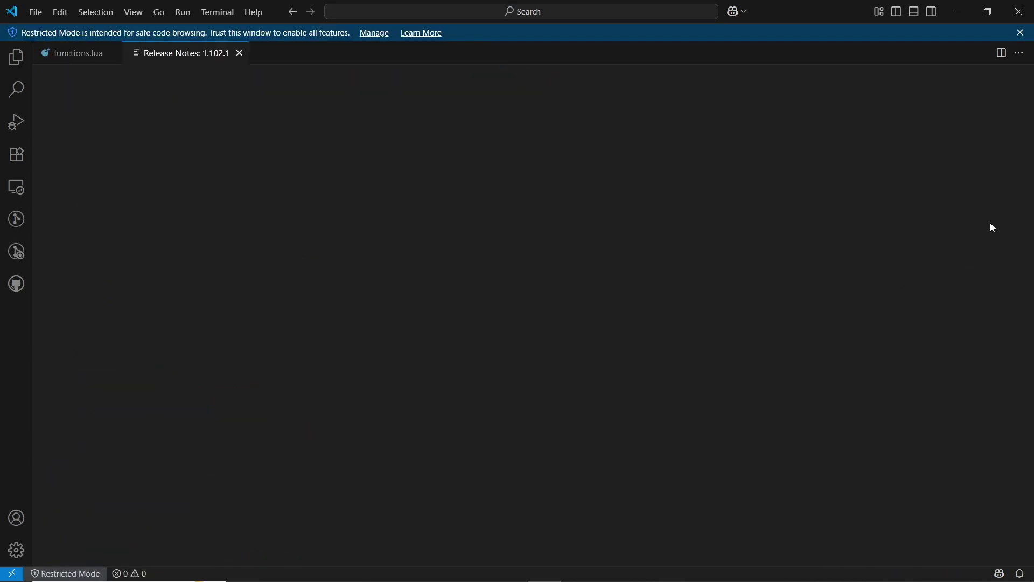
left_click(241, 53)
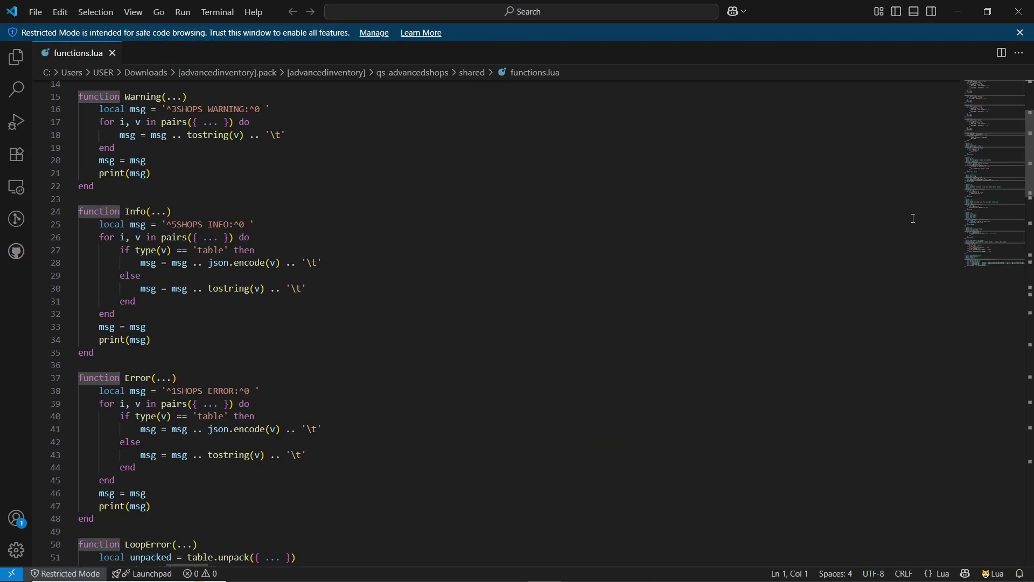
left_click_drag(990, 243, 1013, 70)
left_click(1018, 11)
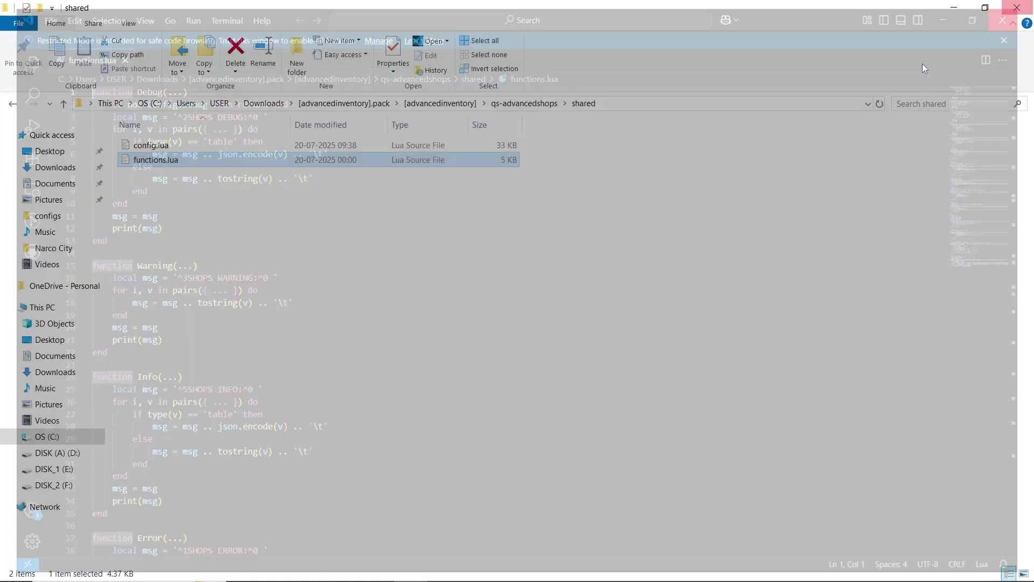
Go back to the [advancedinventory] folder and open config.lua from the config folder of qs-inventory
key("BackSpace")
key("BackSpace")
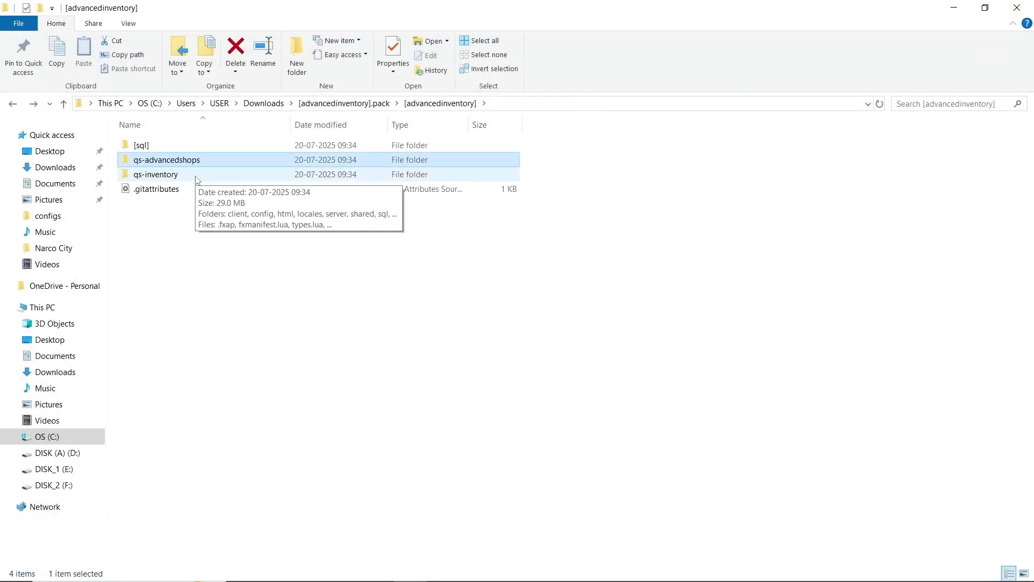
double_click(197, 180)
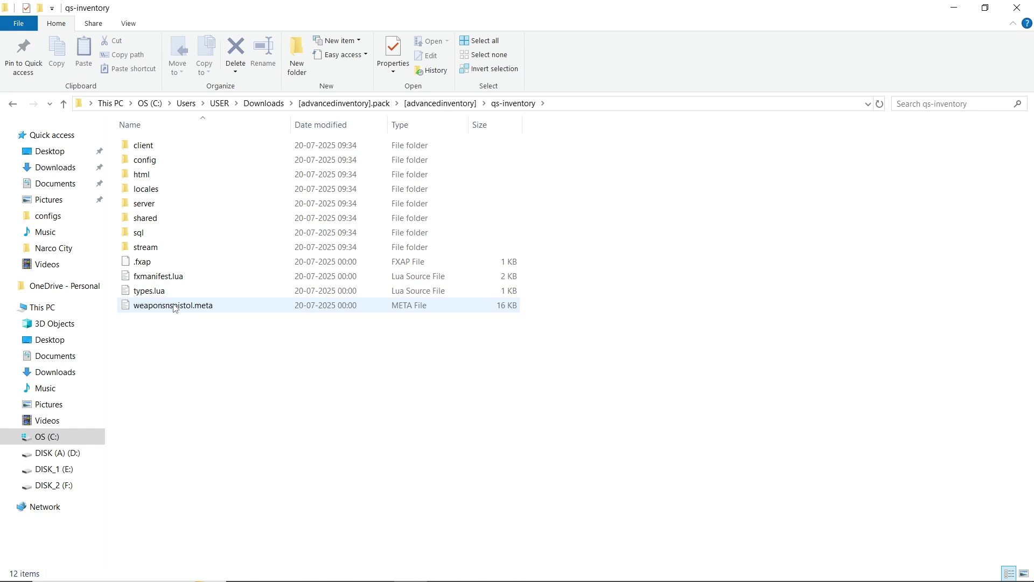
double_click(148, 161)
mouse_move(195, 337)
left_mouse_down()
mouse_move(170, 212)
mouse_move(191, 324)
left_mouse_up()
double_click(172, 146)
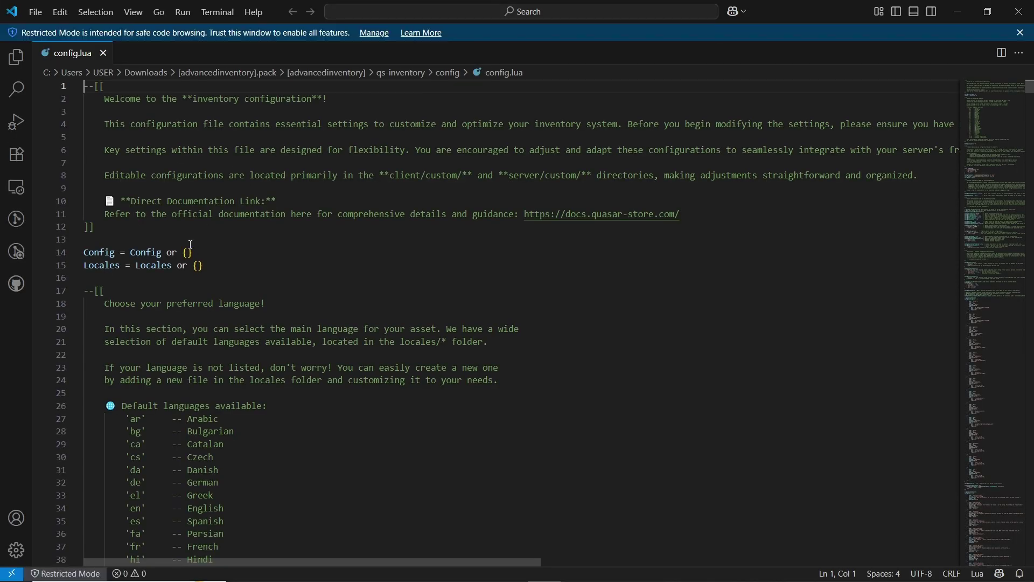
Examine the inventory config's language options, framework detection table and backward compatibility notes for inventory migration
scroll(191, 231, "down", 4)
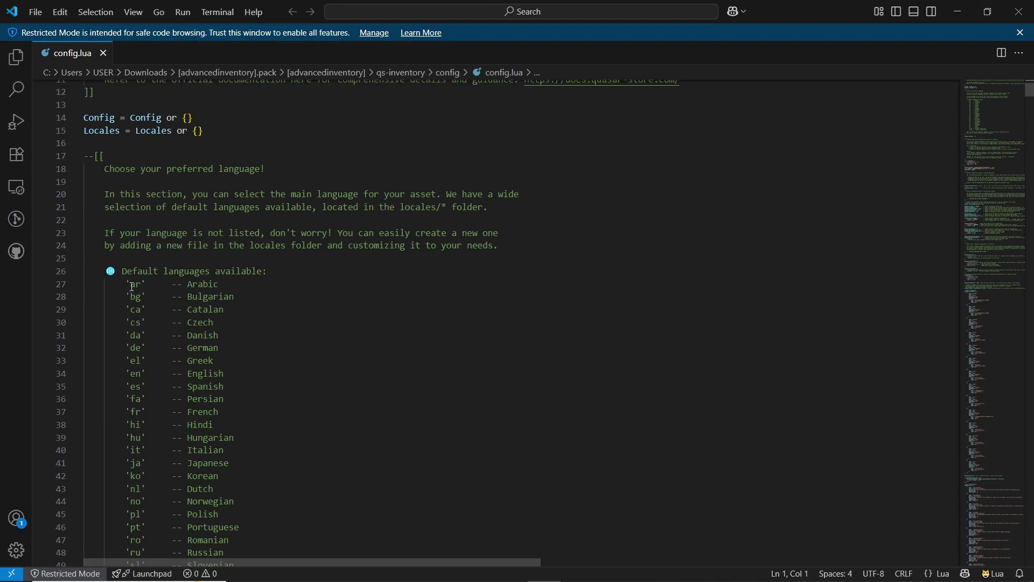
scroll(133, 287, "down", 10)
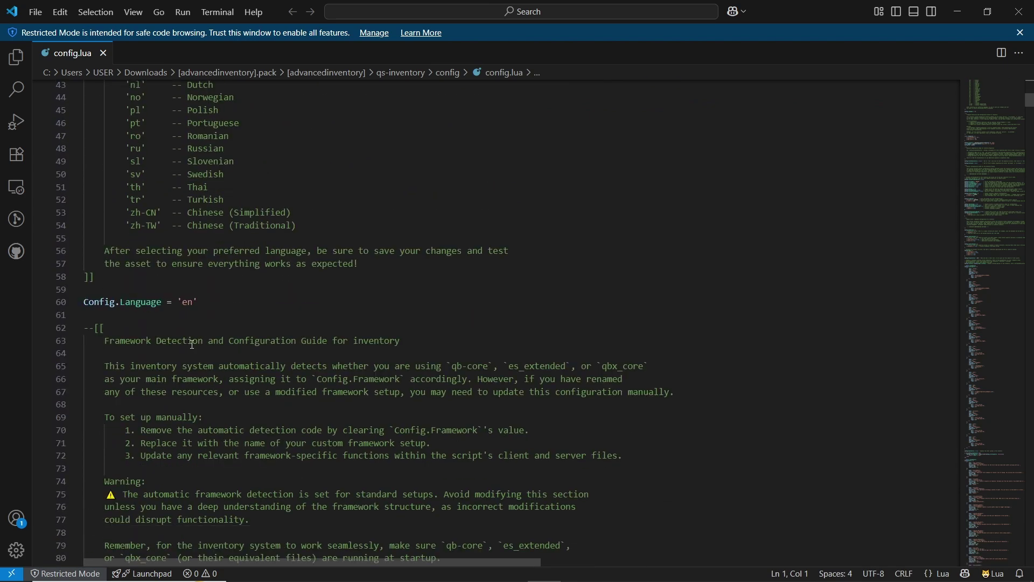
scroll(192, 344, "down", 4)
scroll(161, 377, "down", 3)
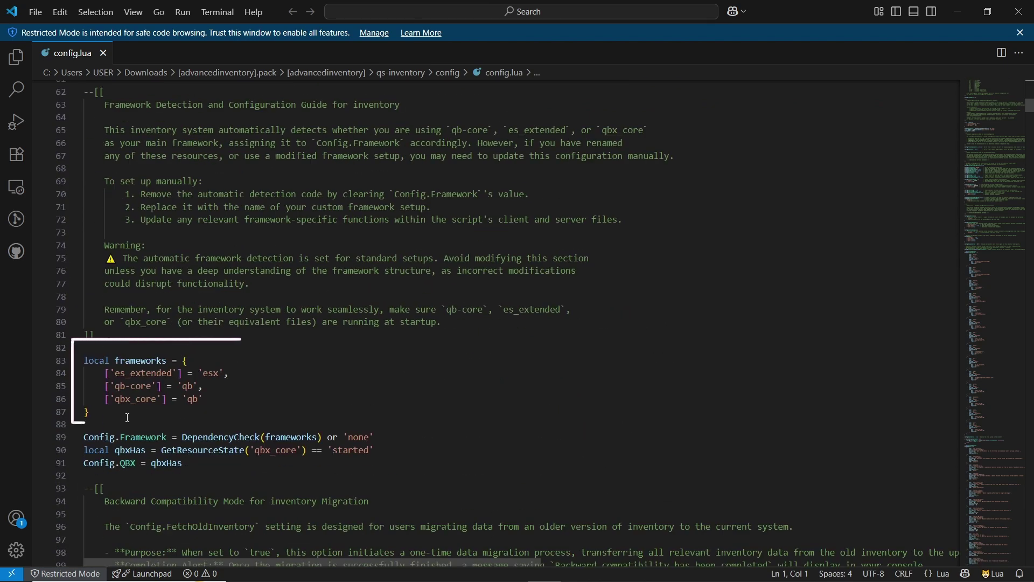
mouse_move(145, 381)
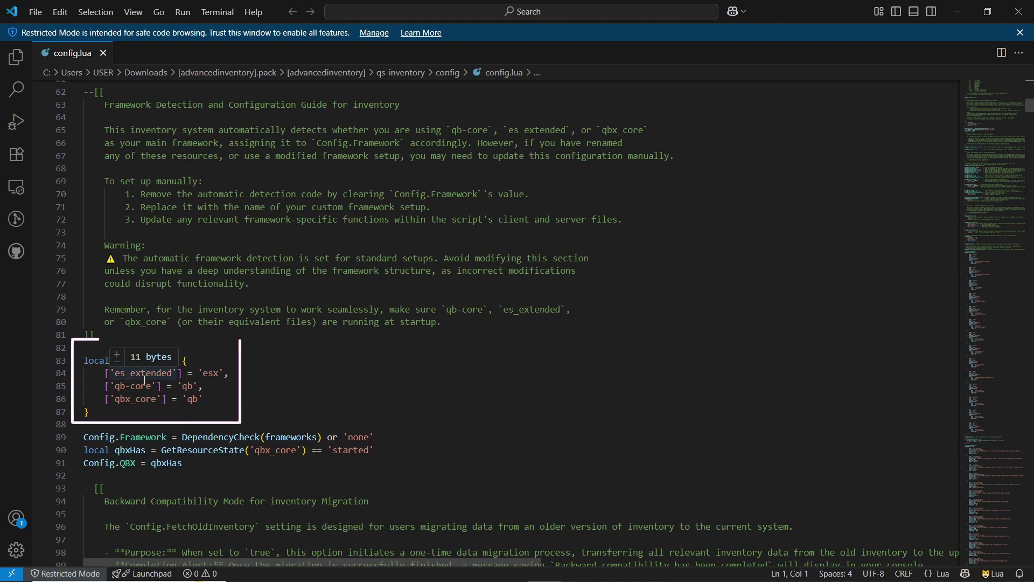
scroll(162, 417, "down", 3)
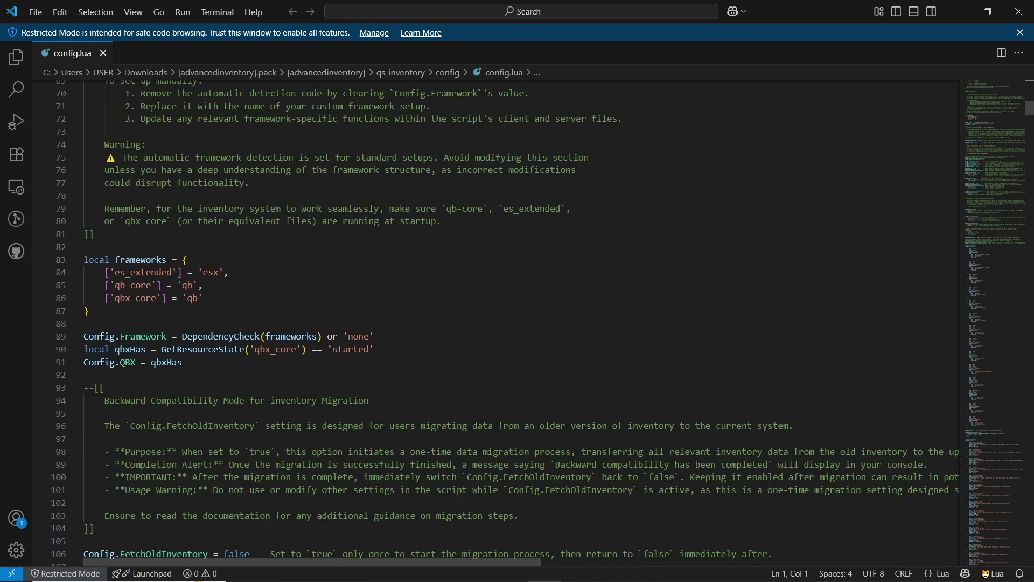
scroll(336, 311, "down", 5)
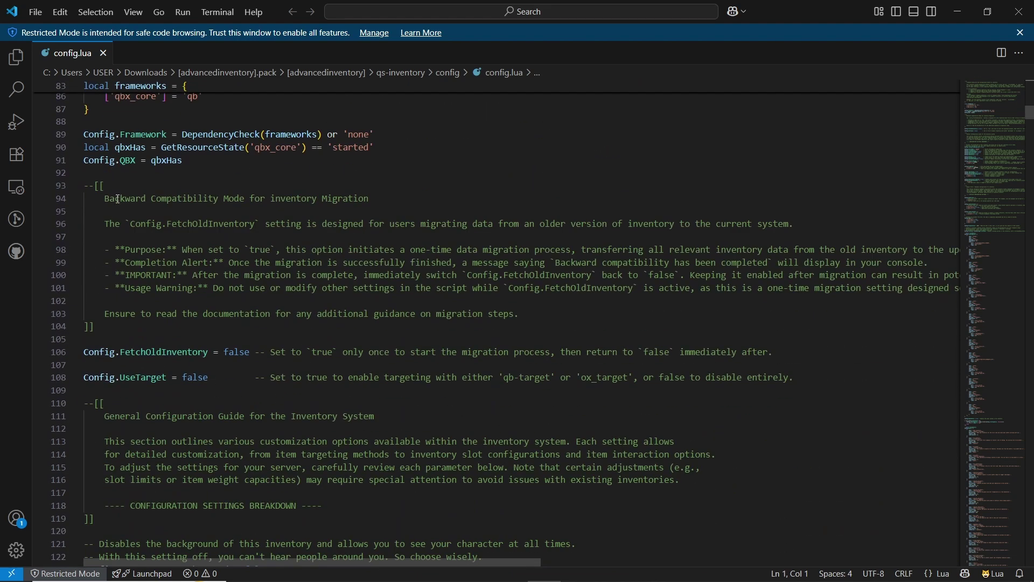
scroll(161, 140, "up", 2)
scroll(142, 315, "down", 2)
scroll(177, 286, "up", 1)
scroll(181, 279, "up", 2)
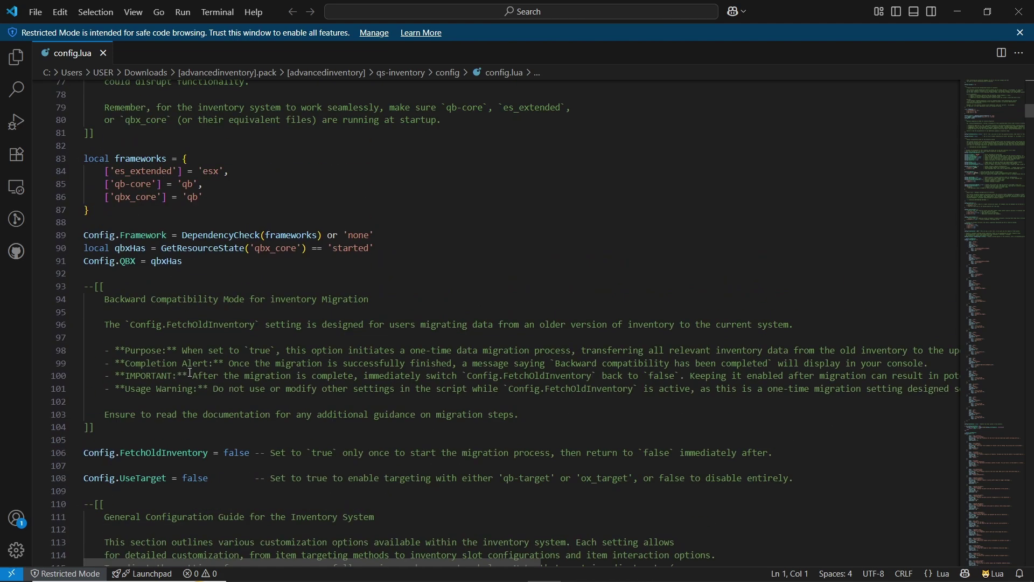
scroll(190, 373, "down", 1)
Check the Config.FetchOldInventory migration setting, and enable targeting by setting Config.UseTarget to true
double_click(139, 419)
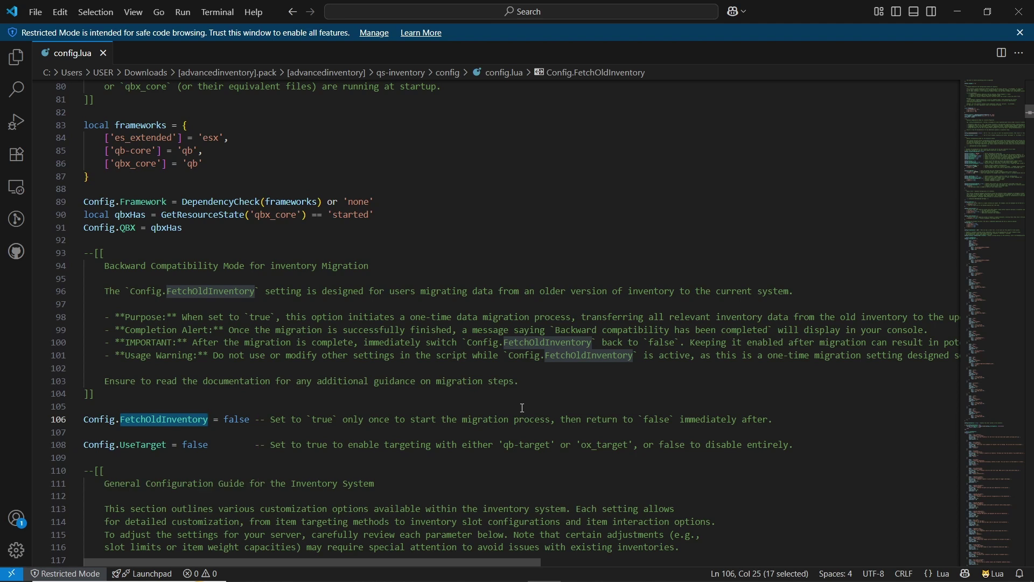
double_click(237, 420)
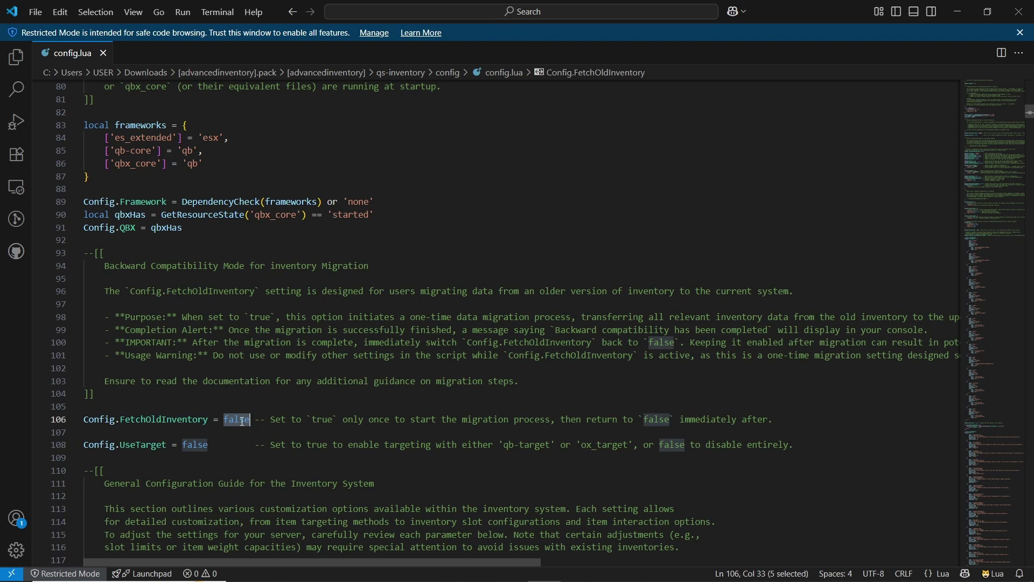
double_click(186, 446)
type("true")
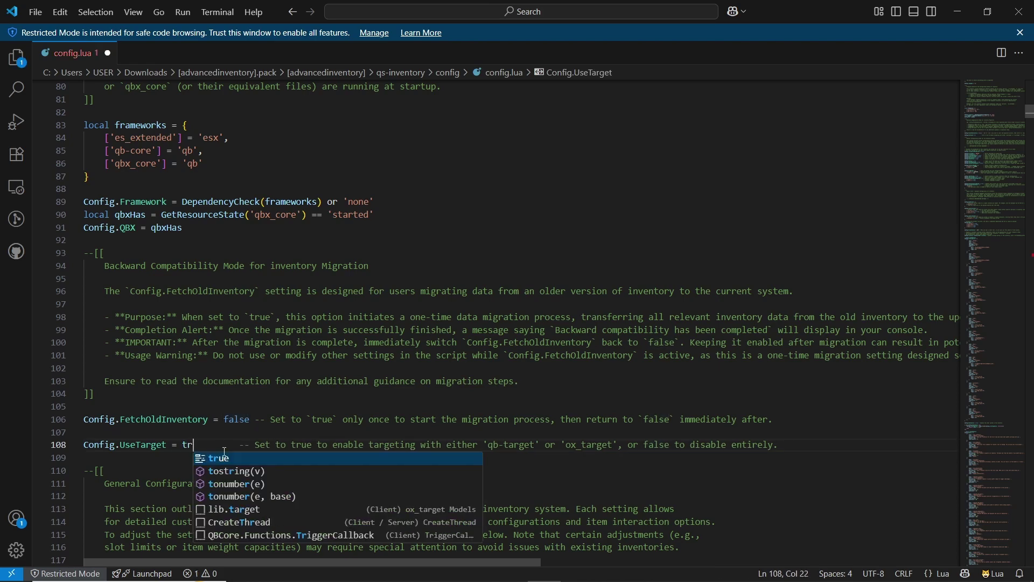
Set Config.ServerName to 'AG' in the general configuration section and save the file
scroll(219, 483, "down", 6)
scroll(219, 483, "down", 4)
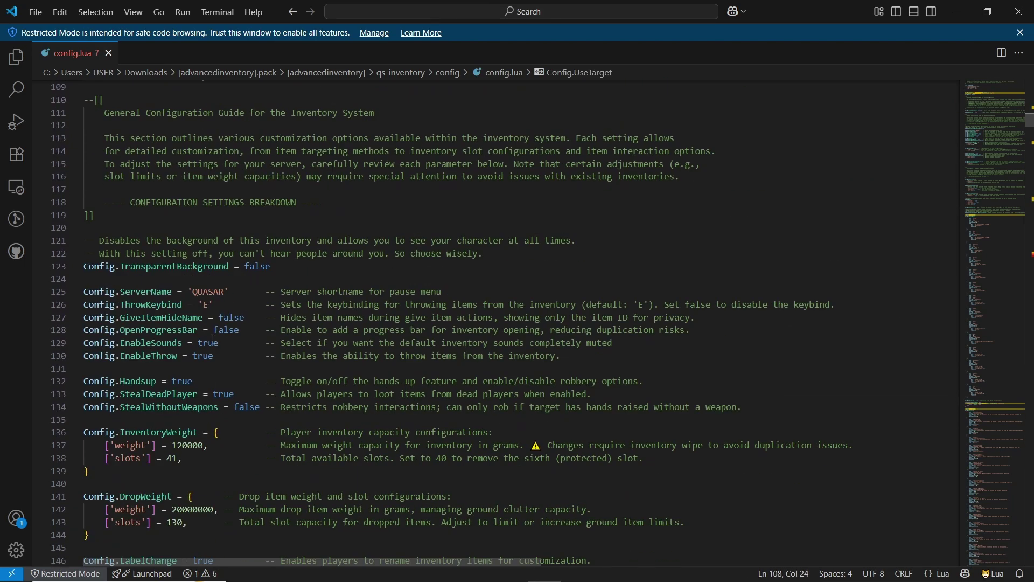
double_click(152, 266)
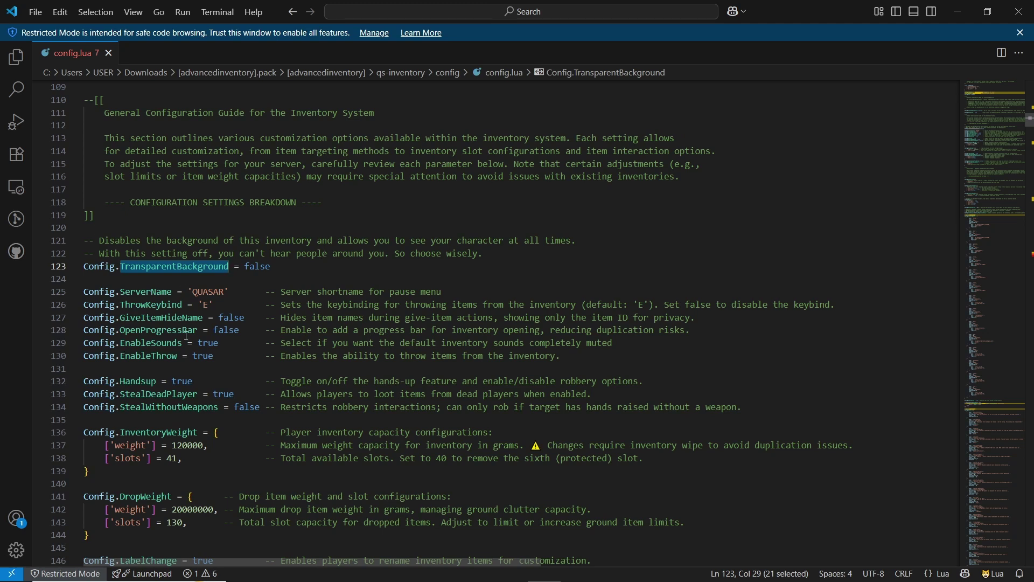
double_click(208, 292)
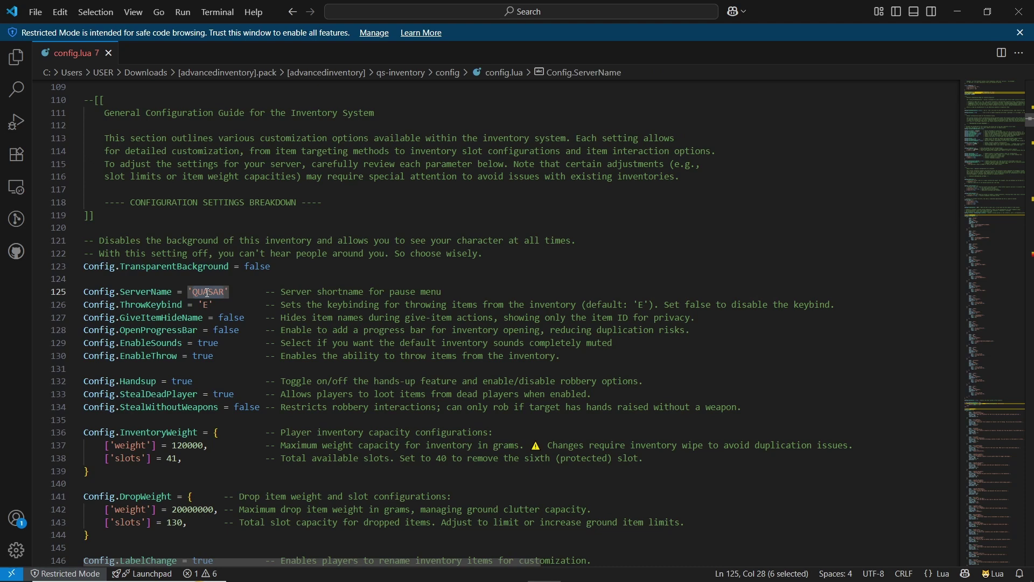
type("AG")
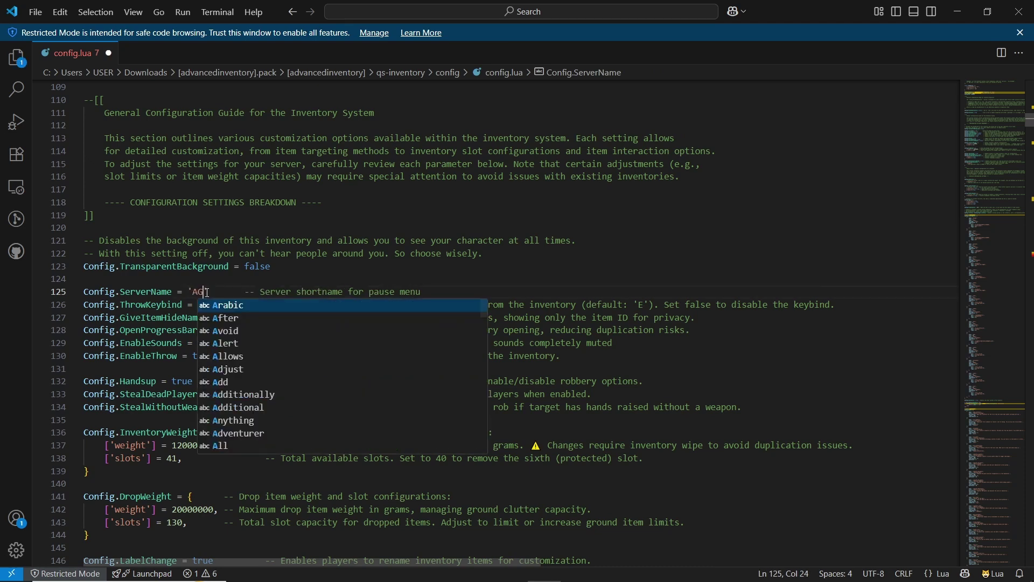
key("ctrl+s")
left_click(298, 276)
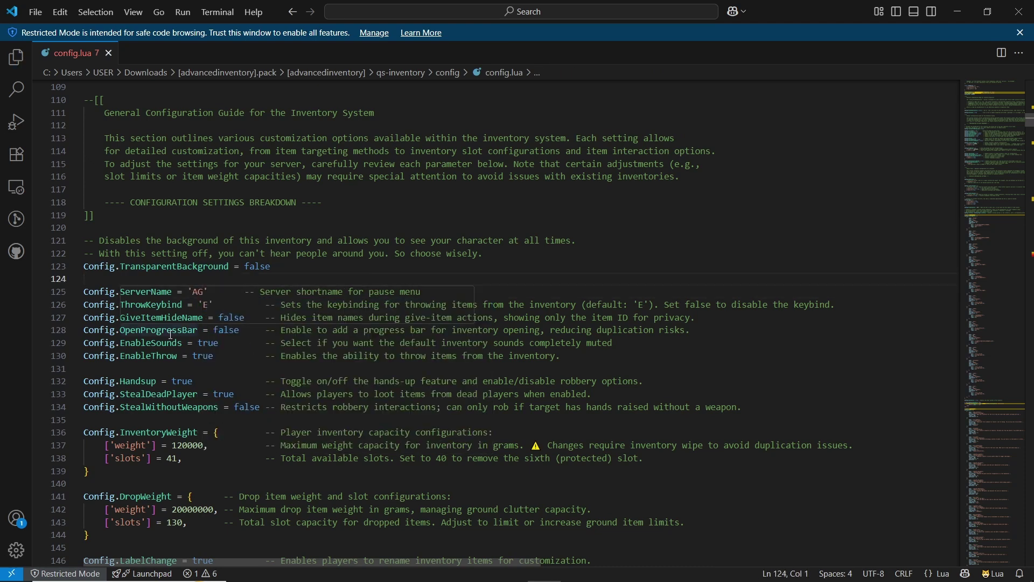
Review the general inventory settings, including progress bar, item throwing, weight and slot limits, blocked hotbar items and label change restrictions
scroll(93, 396, "down", 1)
double_click(178, 286)
double_click(159, 297)
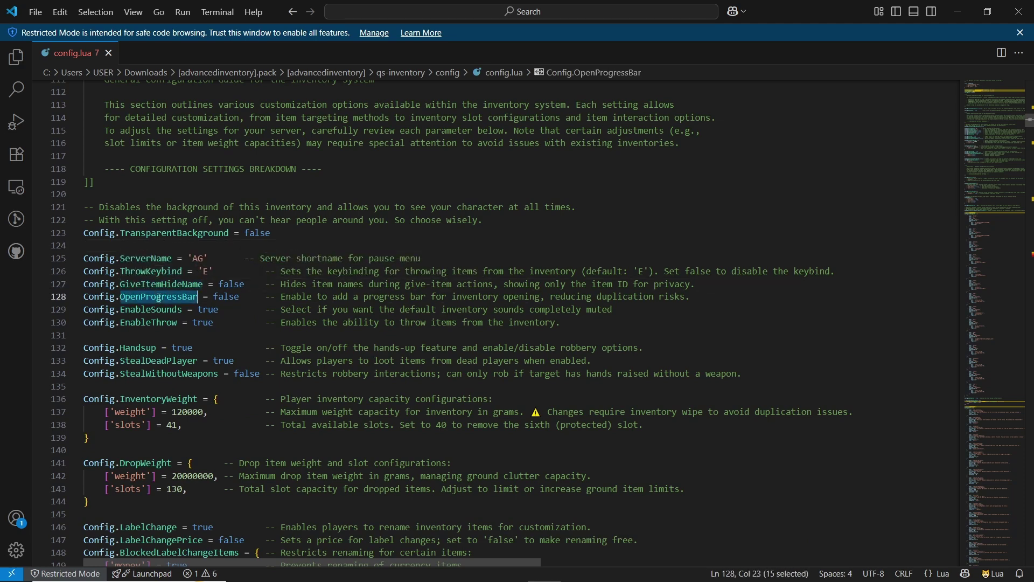
double_click(240, 298)
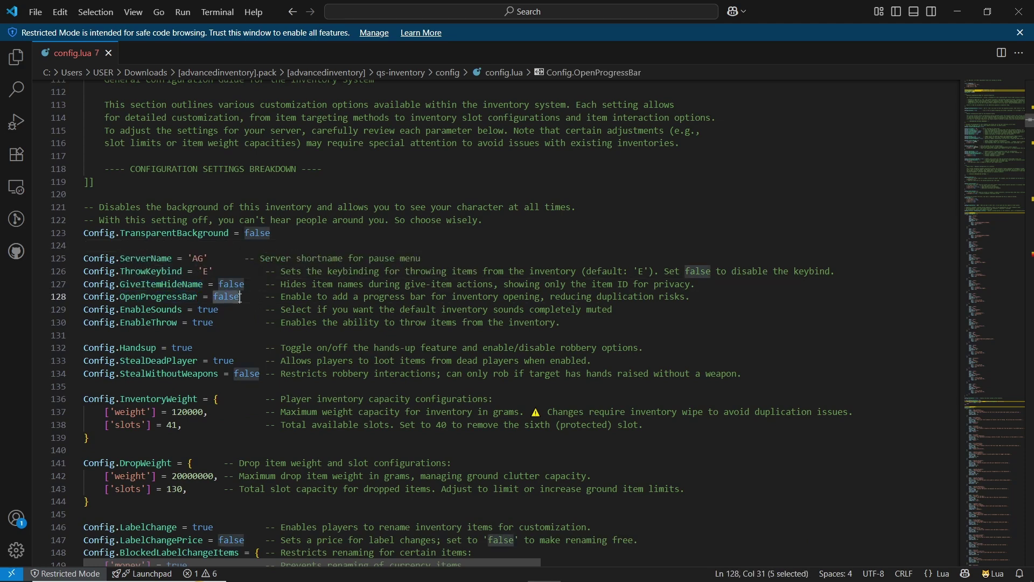
double_click(153, 322)
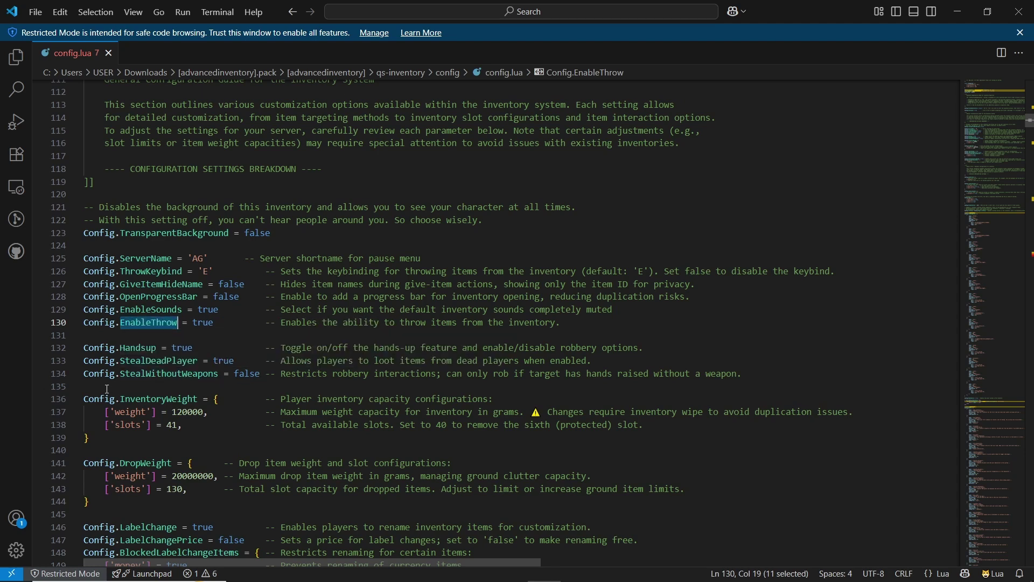
scroll(243, 378, "down", 3)
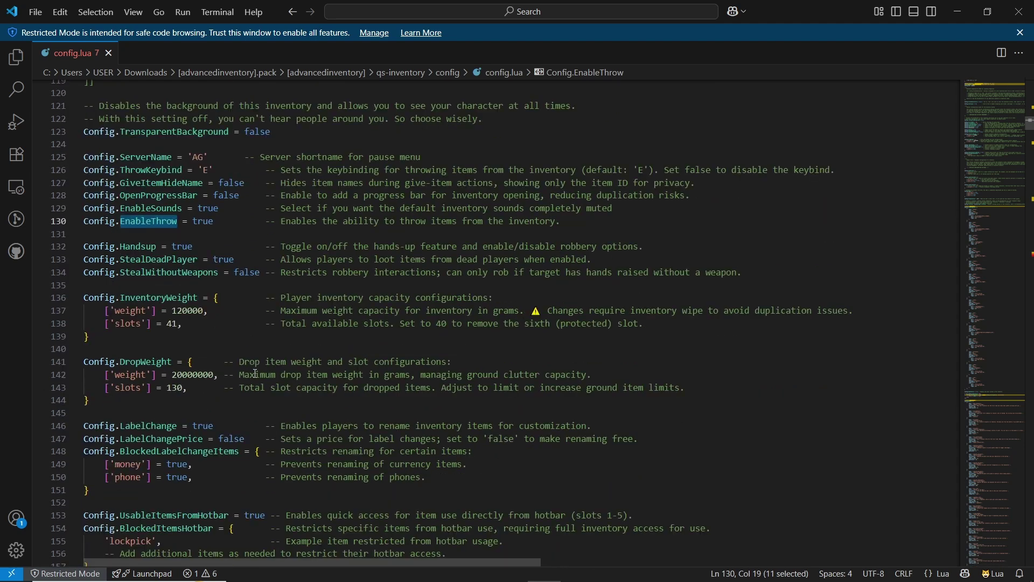
scroll(255, 374, "down", 3)
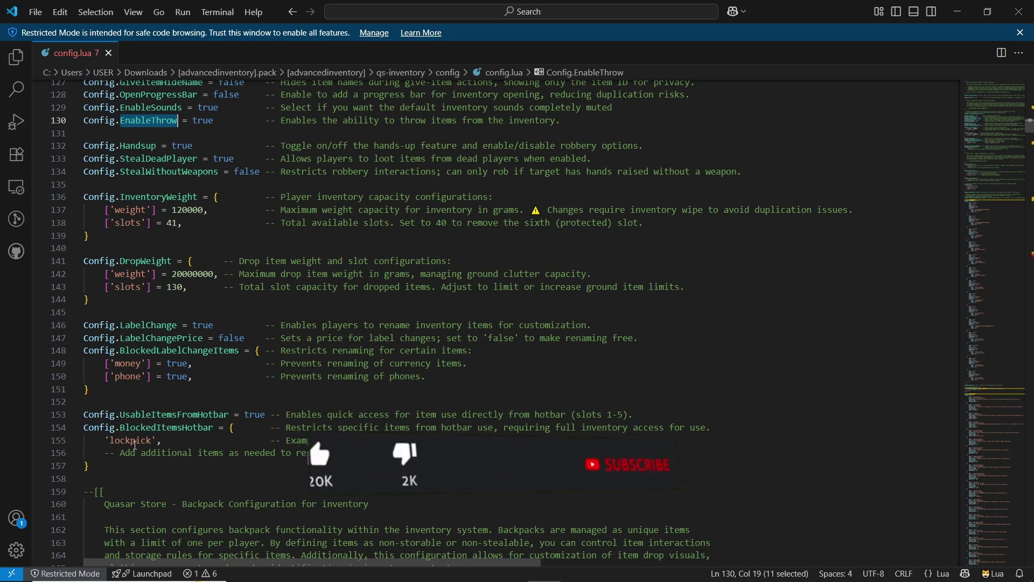
left_click(99, 447)
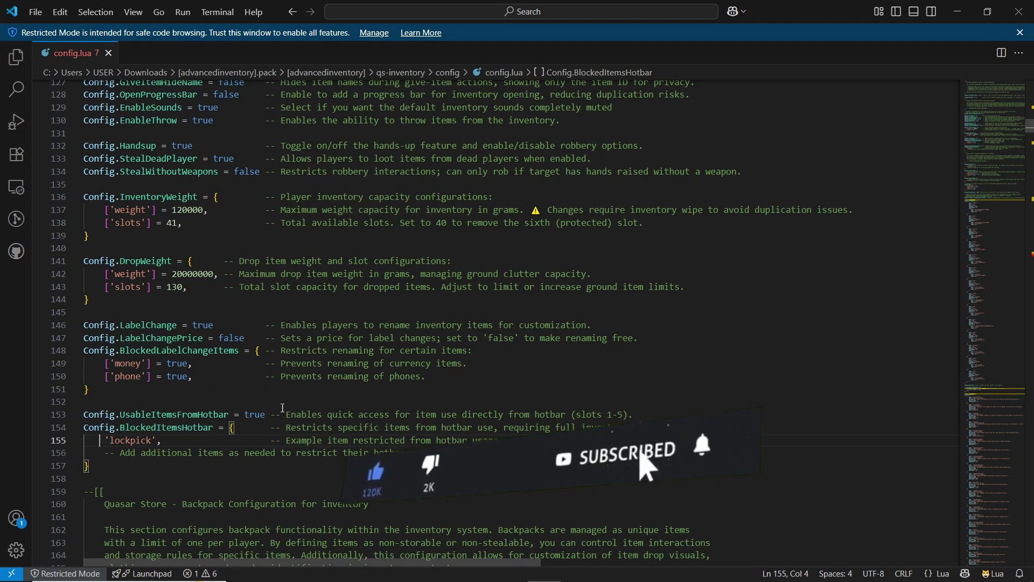
left_click(201, 351)
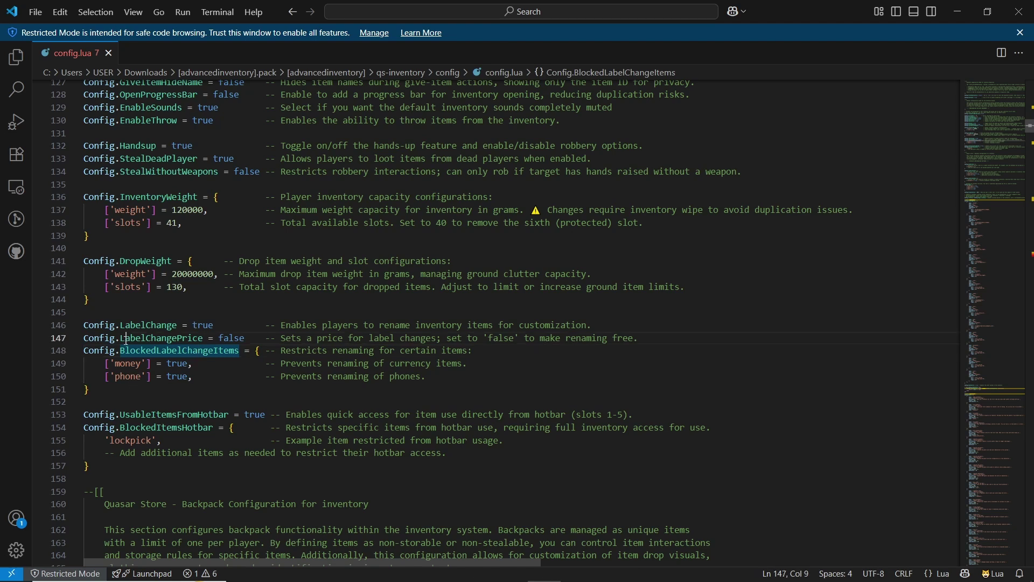
left_click(129, 368)
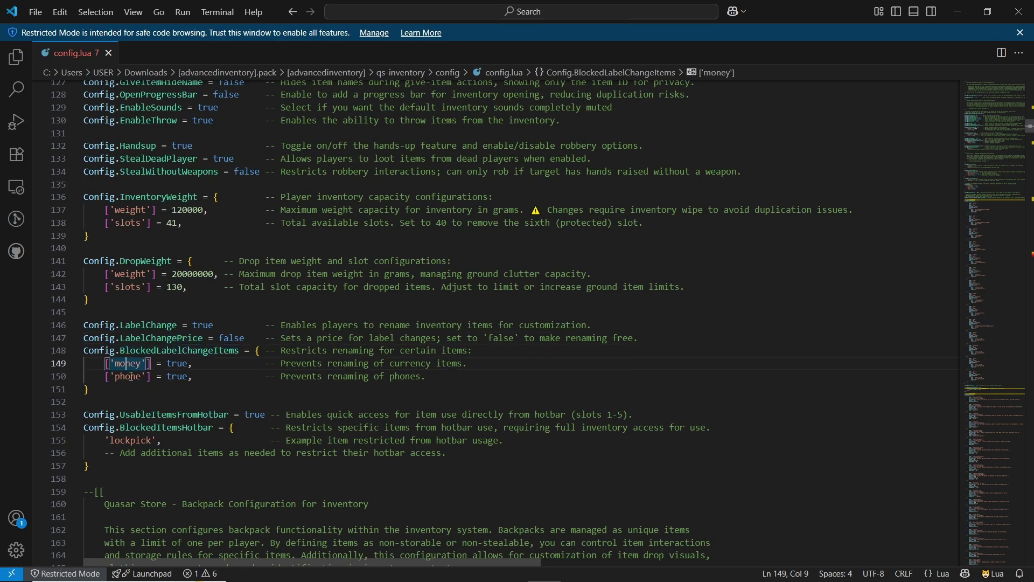
Review the backpack configuration in config.lua, including one-per-item limits, non-stealable and non-storable items, and the enabled inventory pages
double_click(128, 377)
scroll(281, 441, "down", 3)
scroll(281, 441, "down", 5)
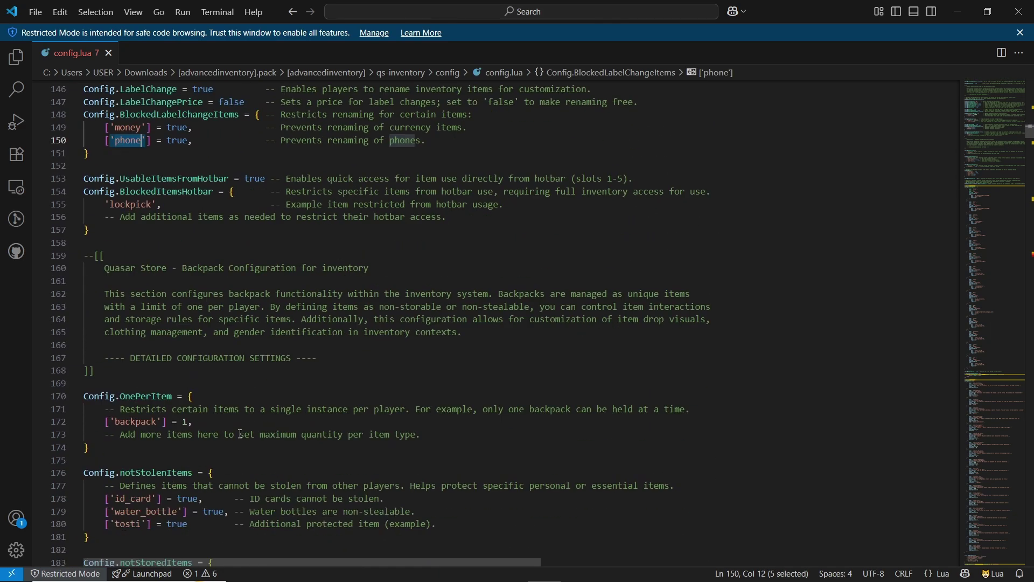
scroll(164, 380, "down", 5)
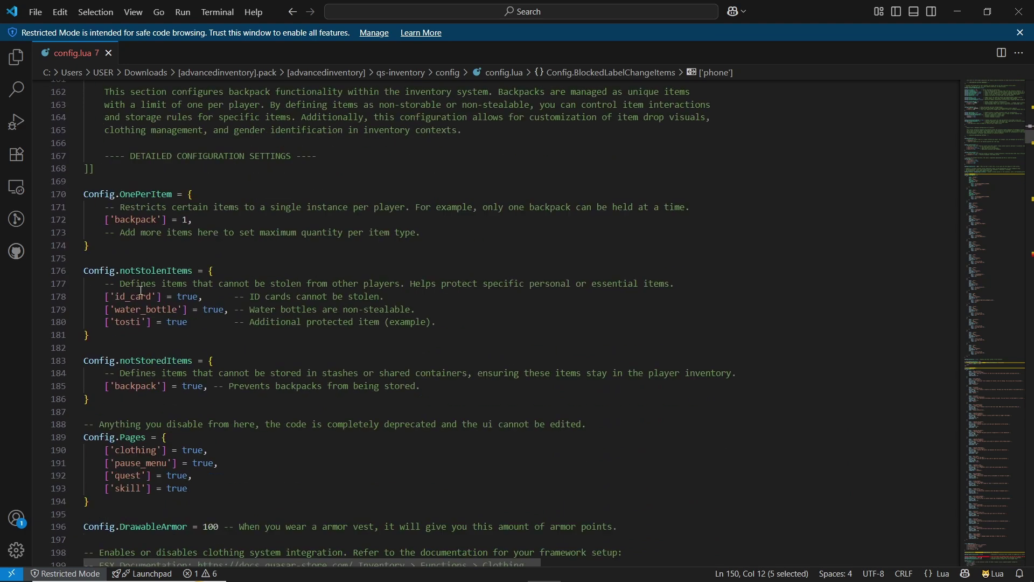
scroll(204, 351, "down", 2)
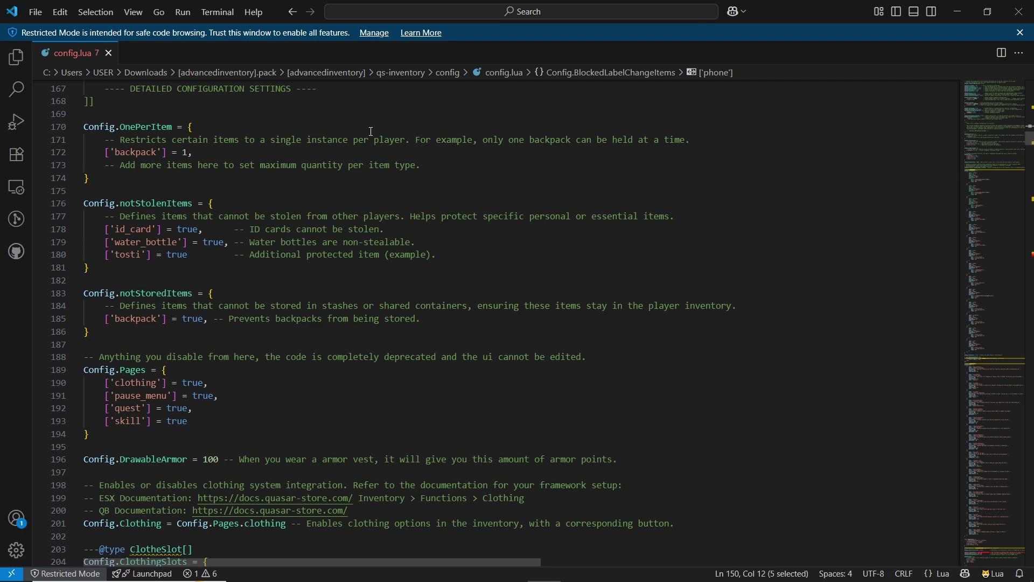
scroll(134, 328, "down", 2)
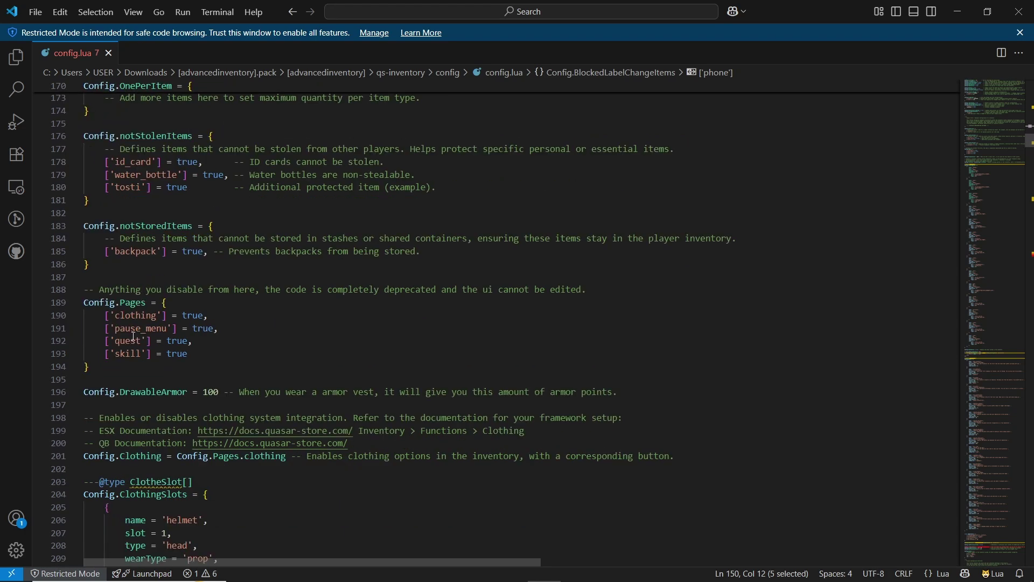
scroll(134, 338, "down", 1)
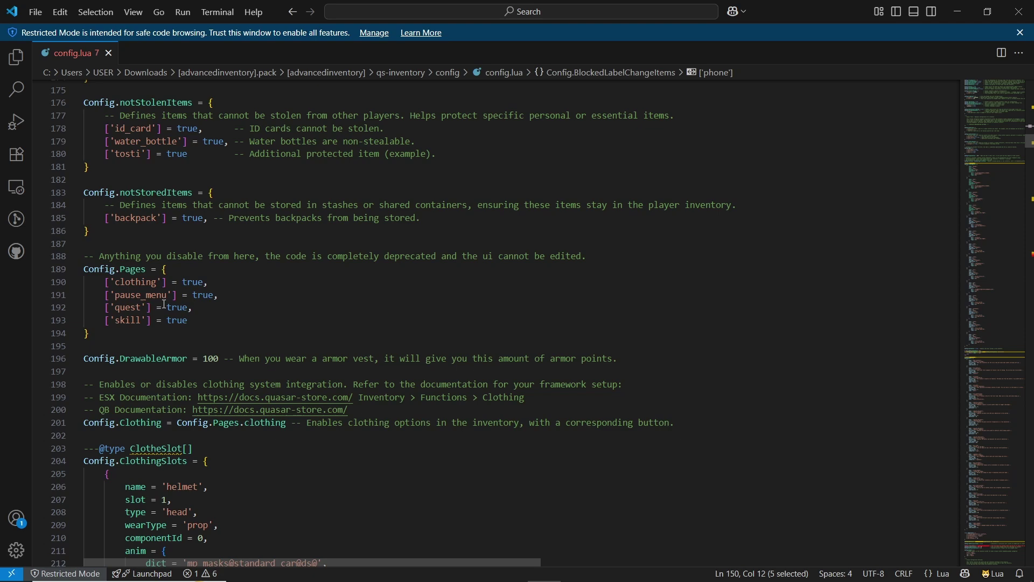
mouse_move(126, 291)
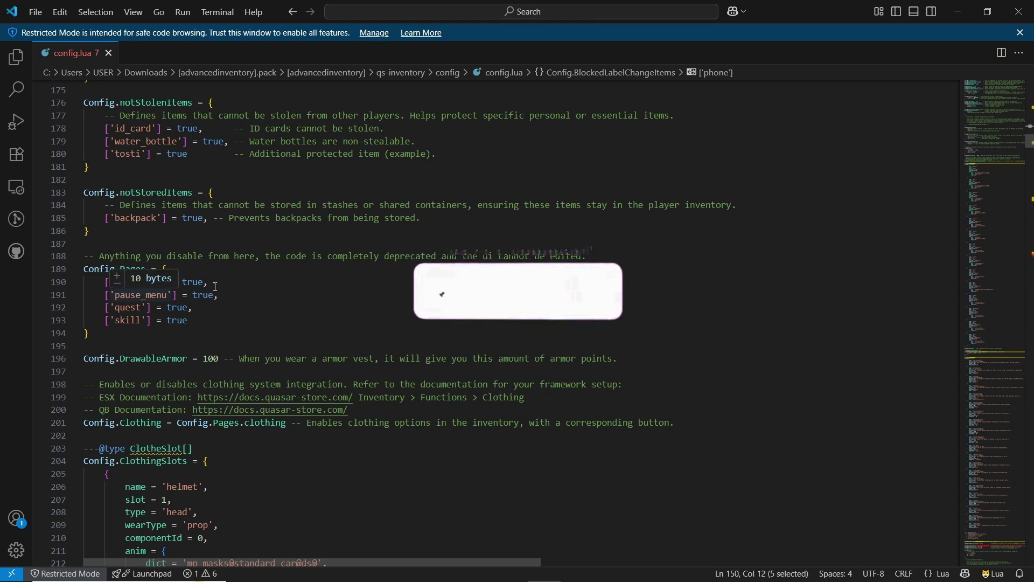
Look through the clothing slots, armor system, quest definitions and skill tree entries in the inventory config
scroll(238, 345, "down", 4)
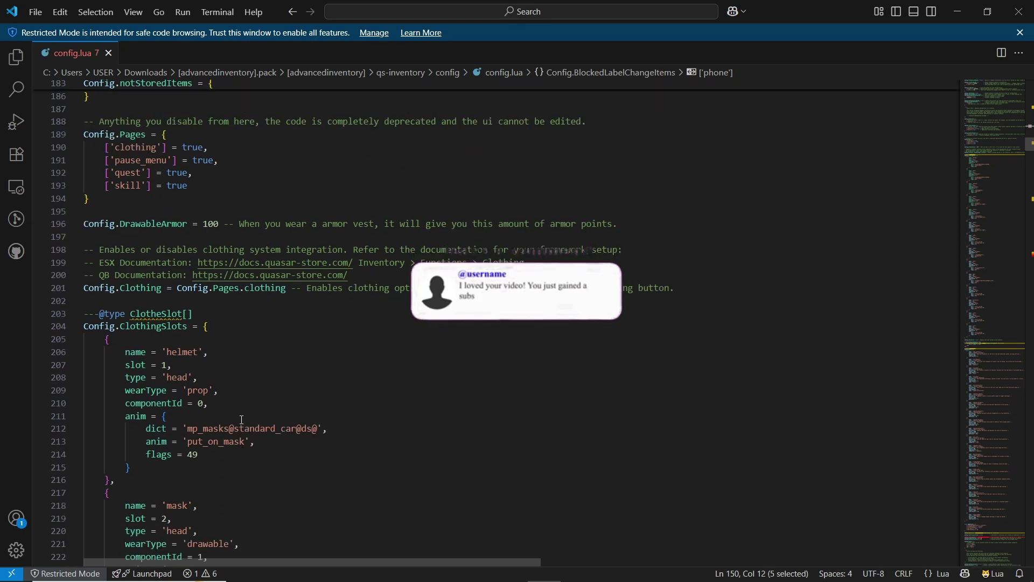
scroll(242, 420, "down", 20)
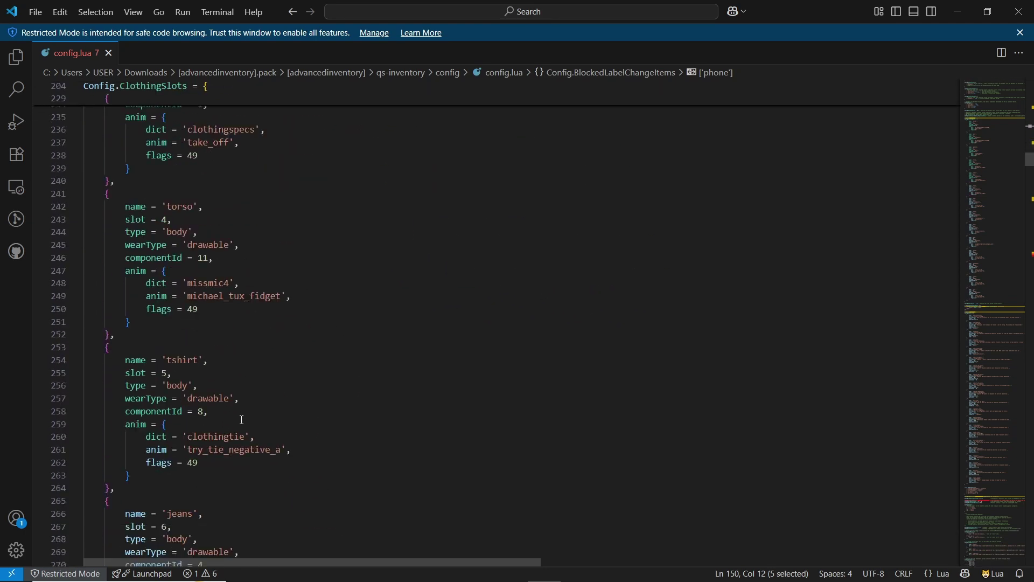
scroll(242, 419, "down", 6)
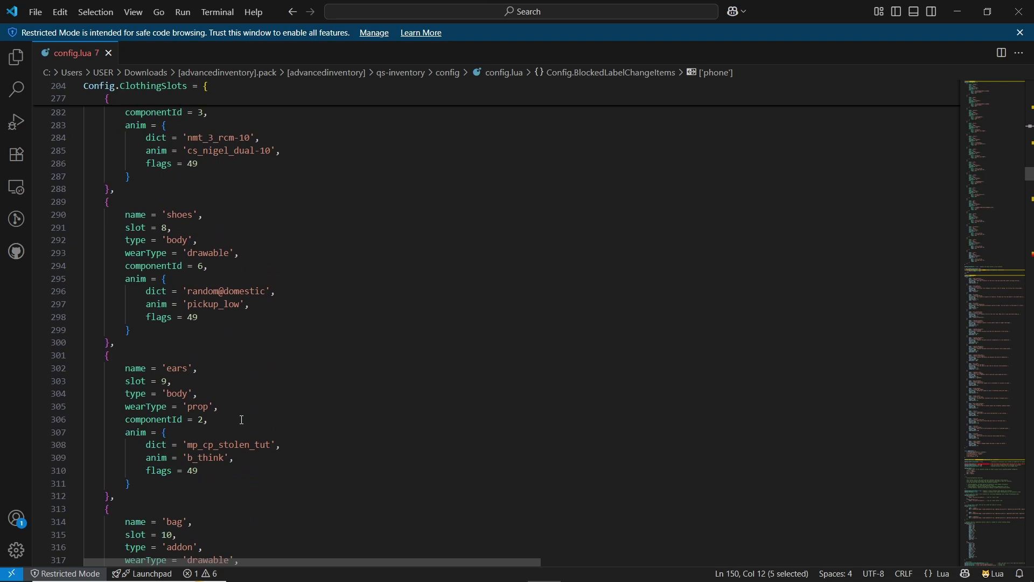
scroll(242, 419, "down", 20)
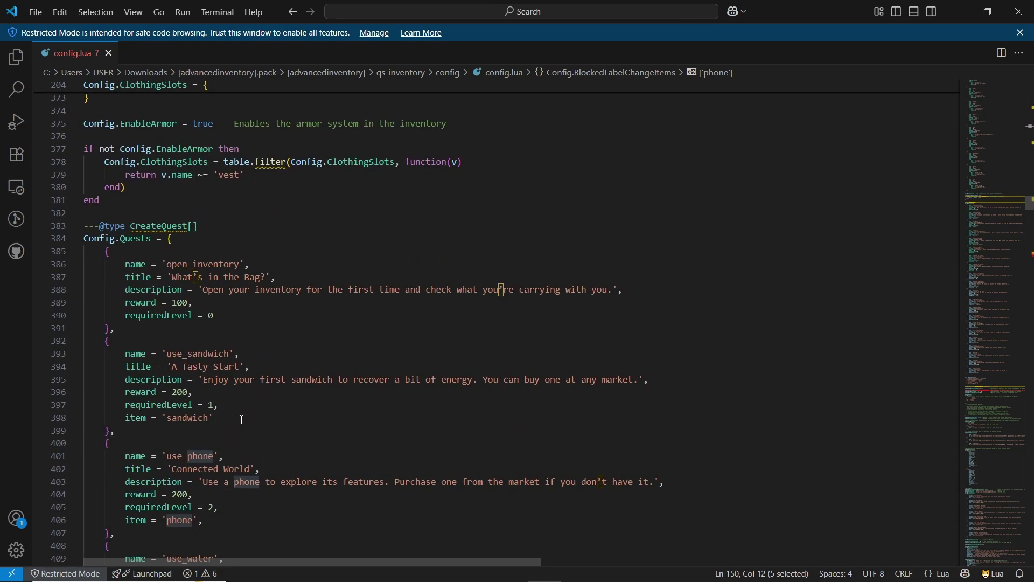
scroll(241, 419, "down", 20)
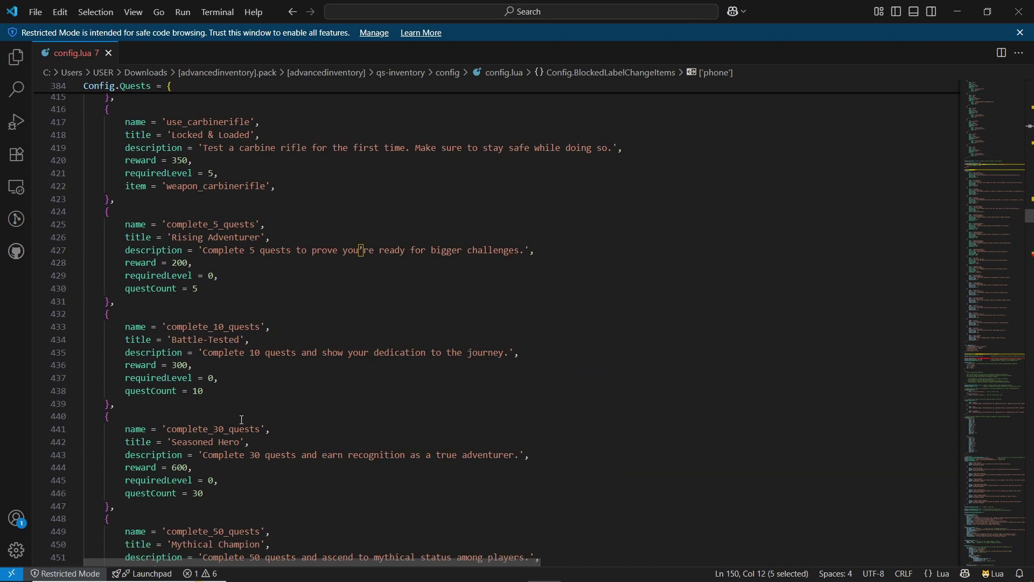
scroll(242, 419, "down", 19)
left_click(986, 451)
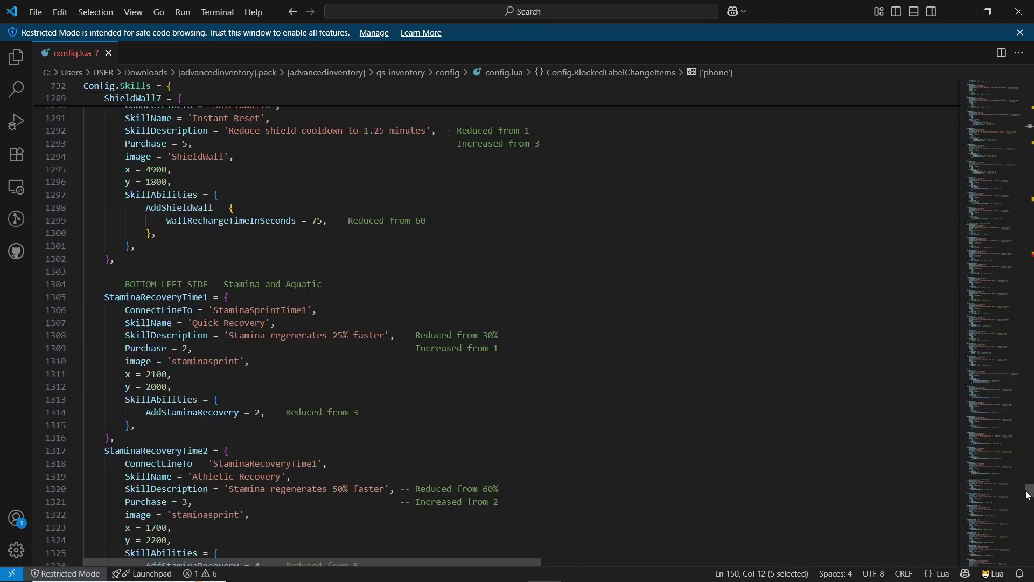
scroll(987, 452, "up", 7)
Set Config.Debug to false in the debug configuration at the end of config.lua and save the file
left_click_drag(1006, 466, 1032, 544)
scroll(189, 351, "down", 7)
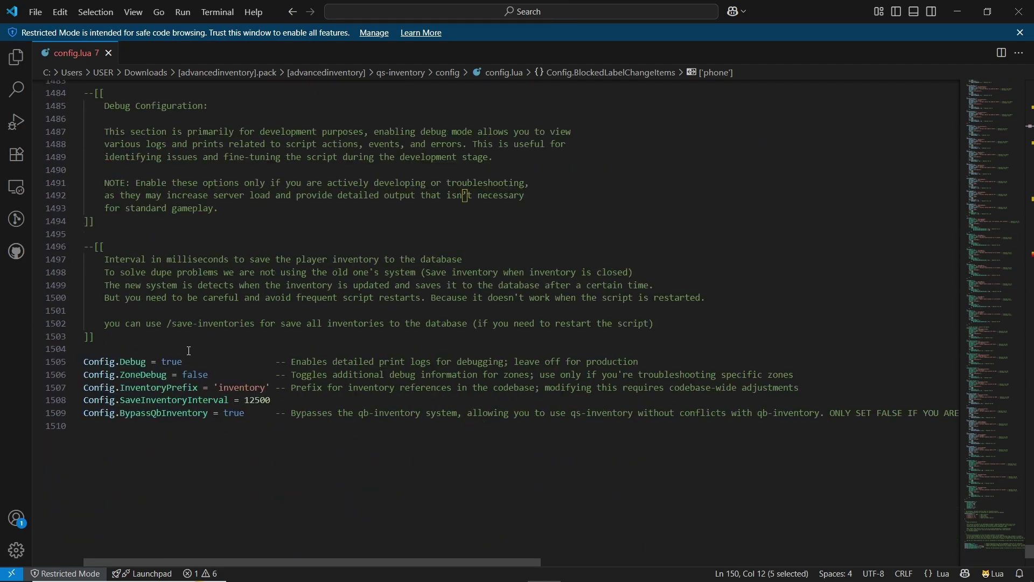
double_click(177, 365)
type("FAS")
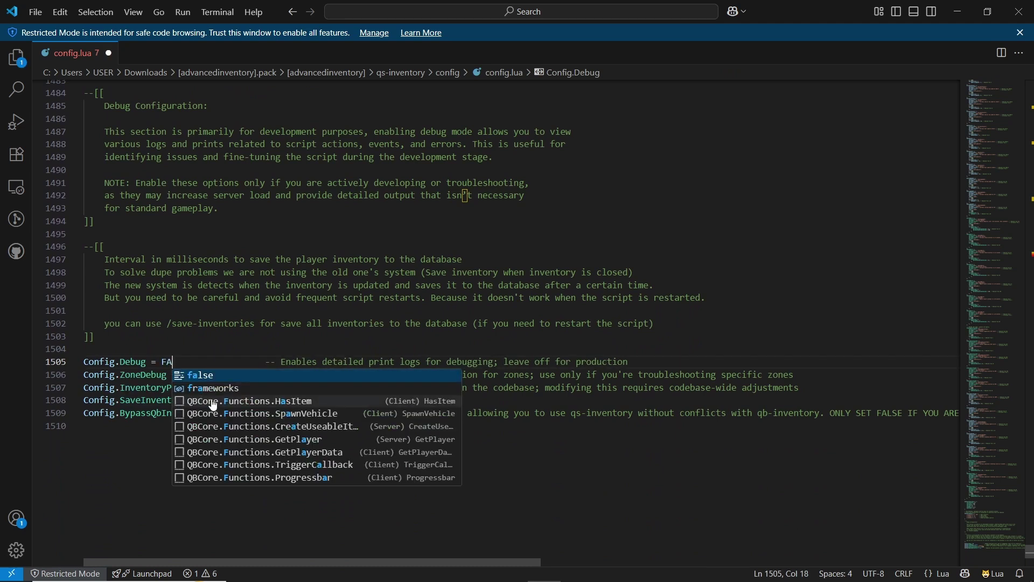
key("Escape")
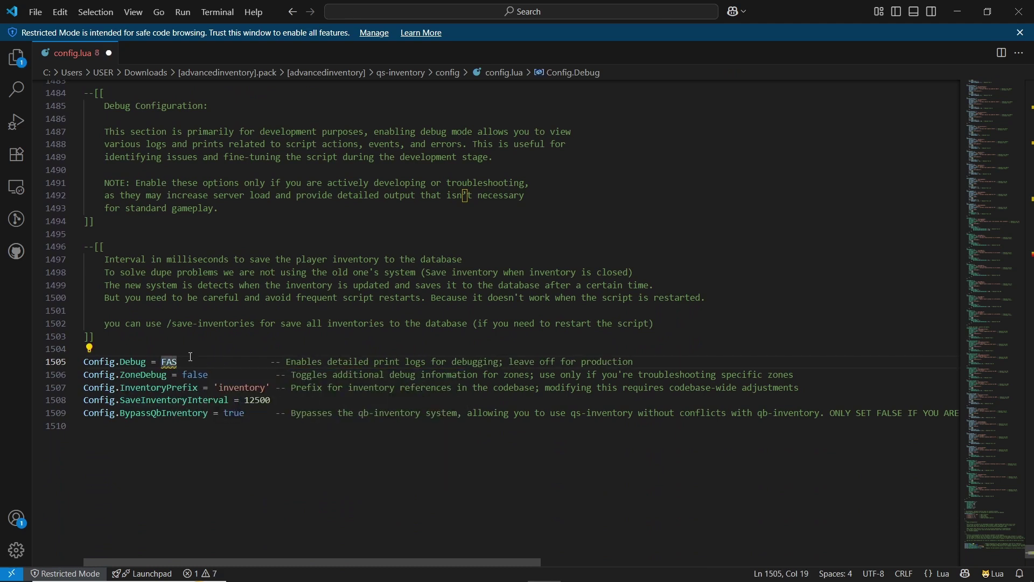
key("BackSpace")
key("BackSpace")
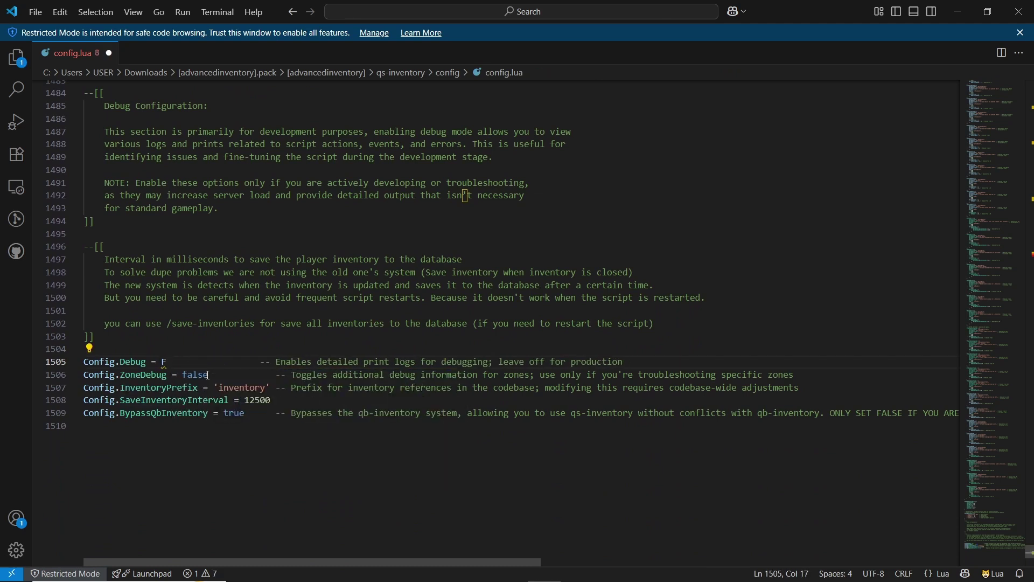
key("BackSpace")
type("false")
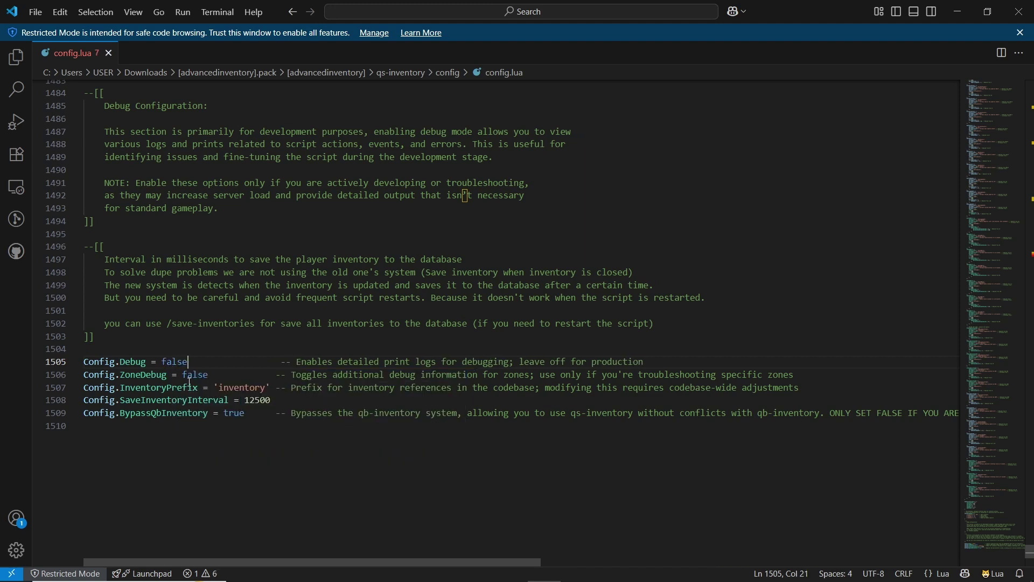
Check the InventoryPrefix, BypassQbInventory and key binding settings, and close config.lua
double_click(229, 388)
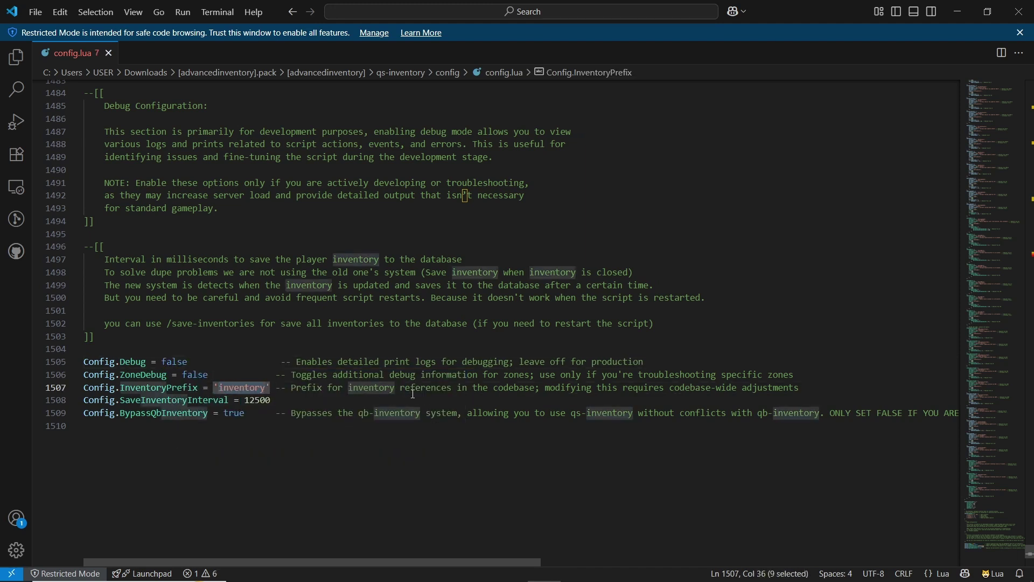
left_click(172, 428)
double_click(197, 415)
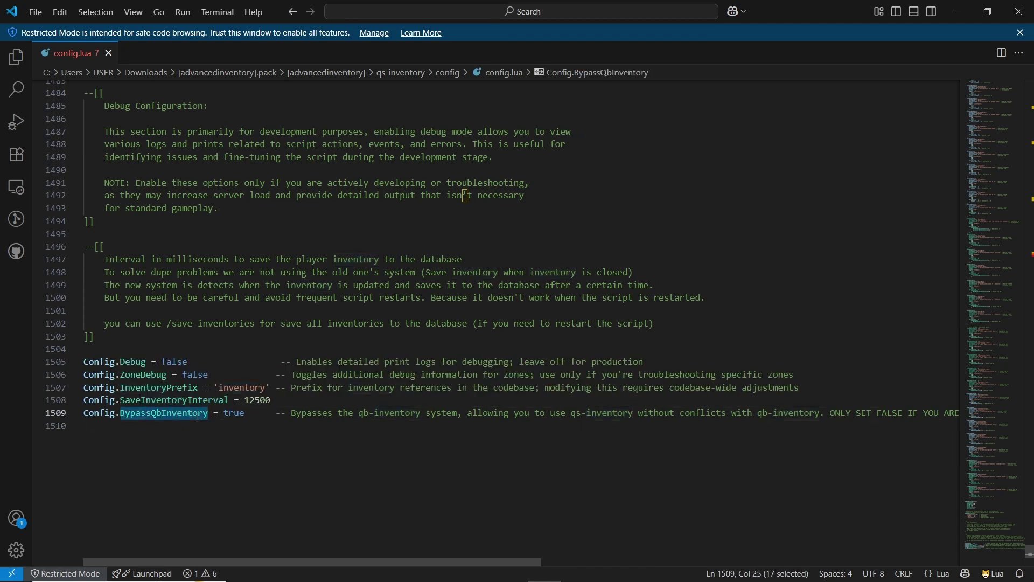
double_click(228, 415)
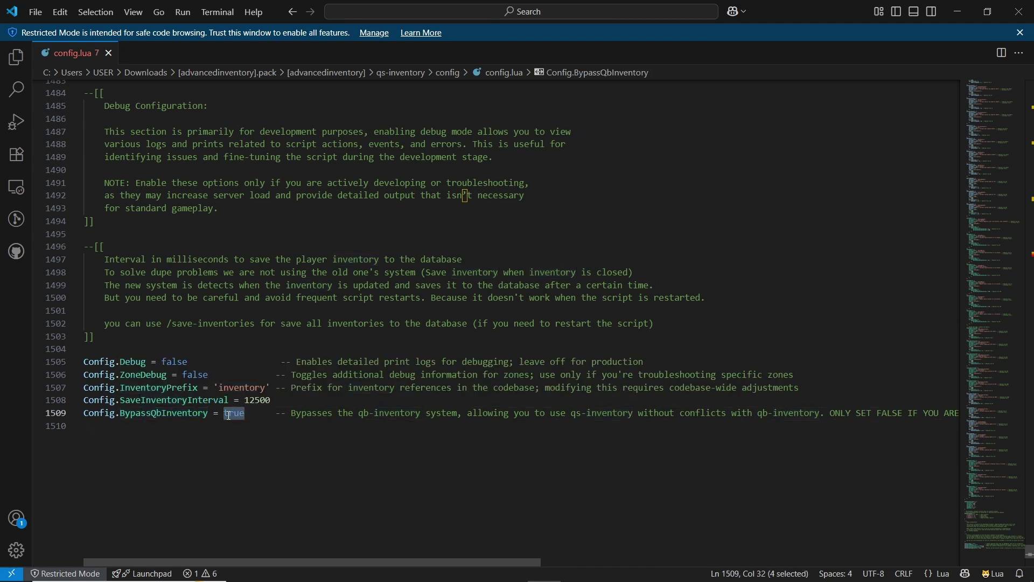
scroll(228, 415, "up", 5)
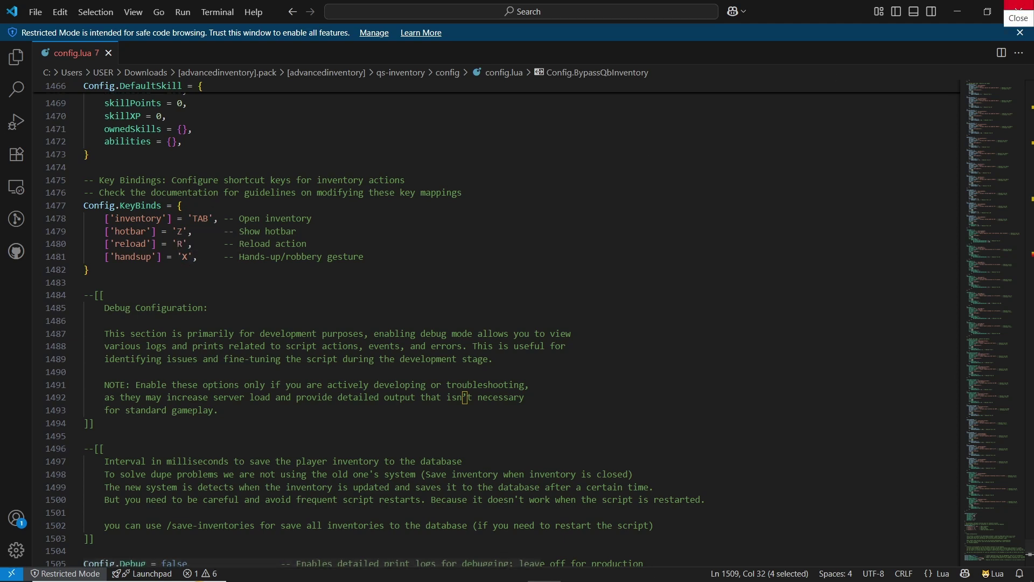
left_click(1018, 12)
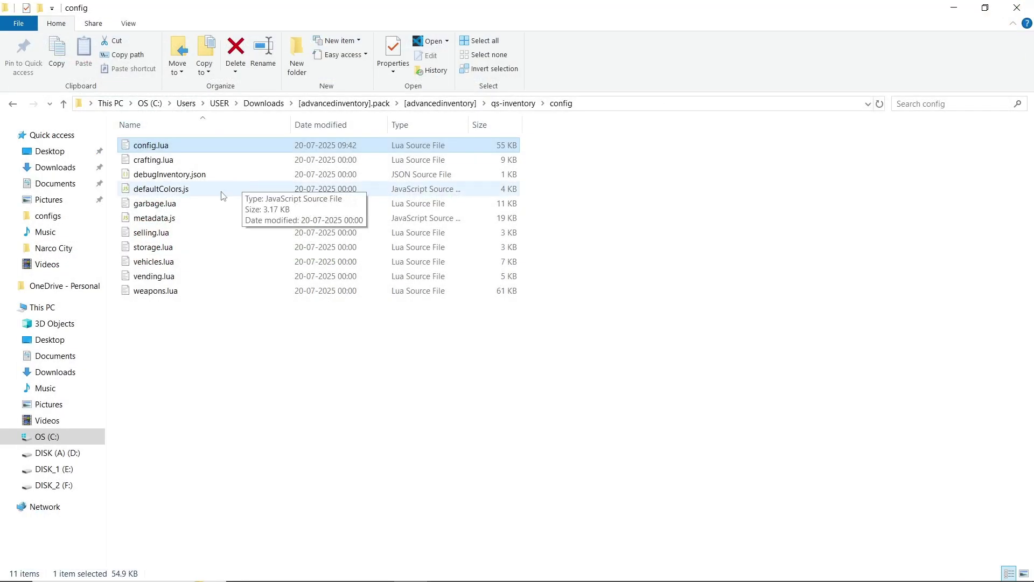
Open crafting.lua from the qs-inventory config folder, review its reputation settings, example recipe and crafting tables, and close it
double_click(161, 159)
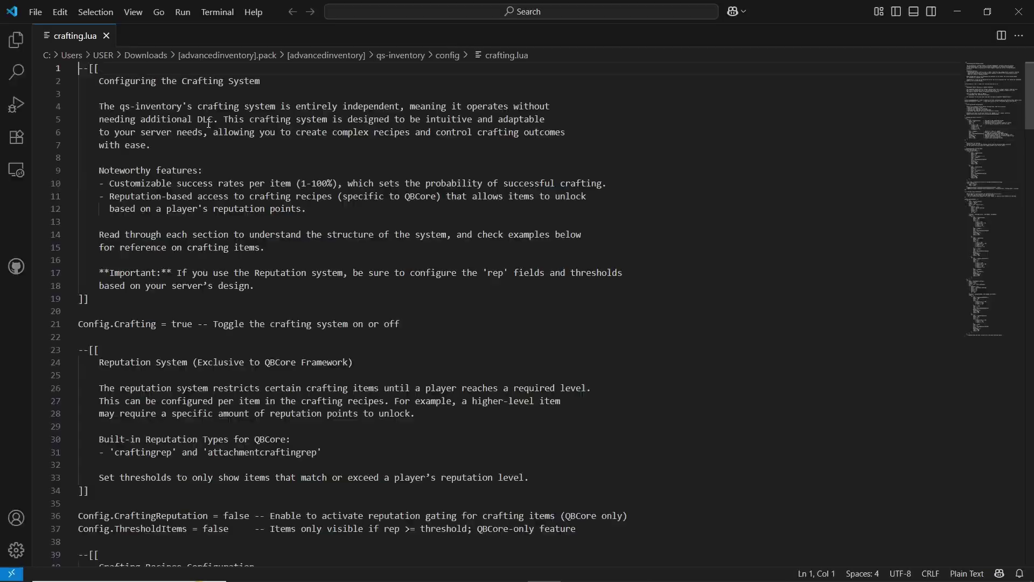
scroll(276, 390, "down", 6)
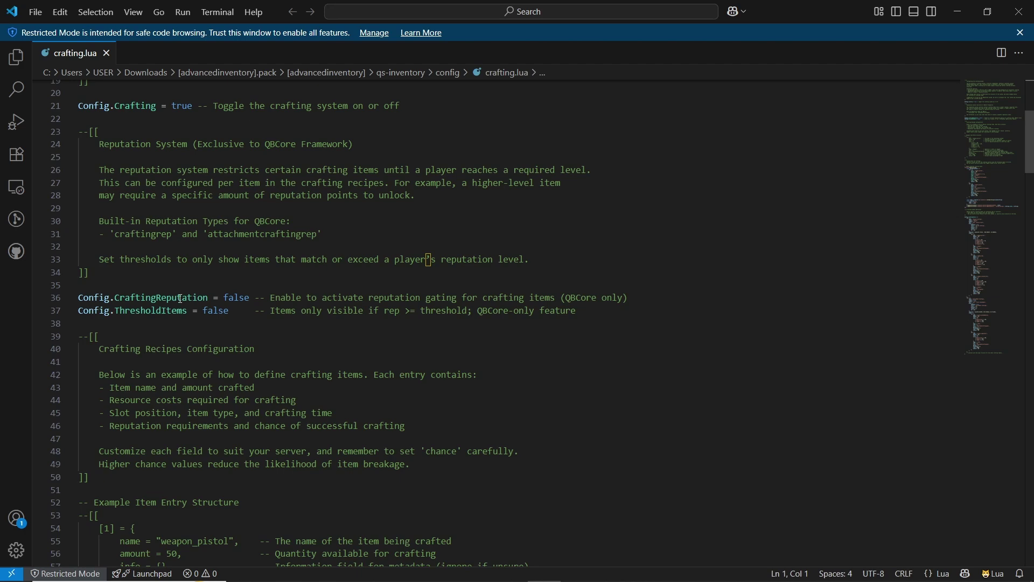
scroll(181, 309, "down", 2)
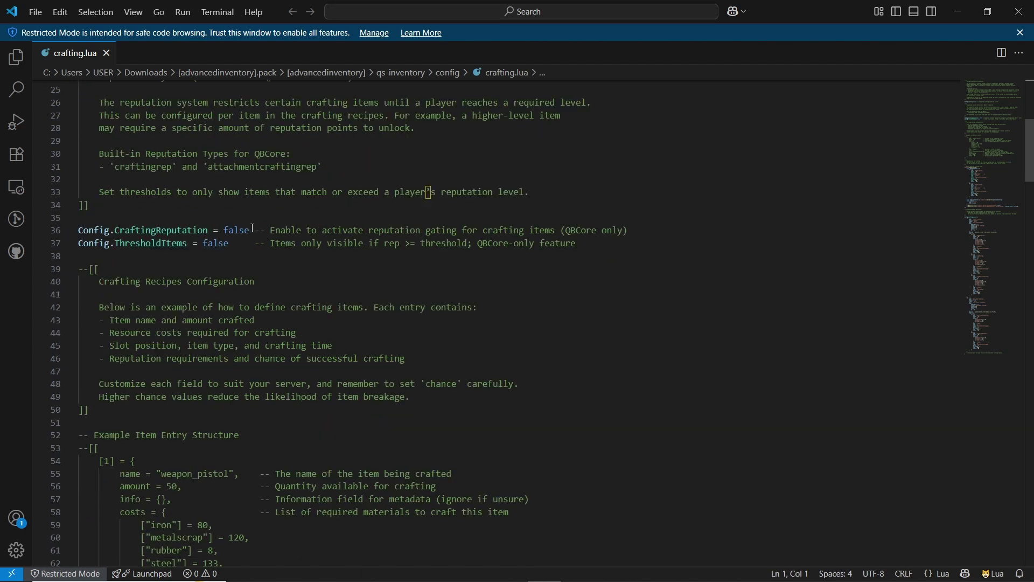
scroll(163, 297, "down", 20)
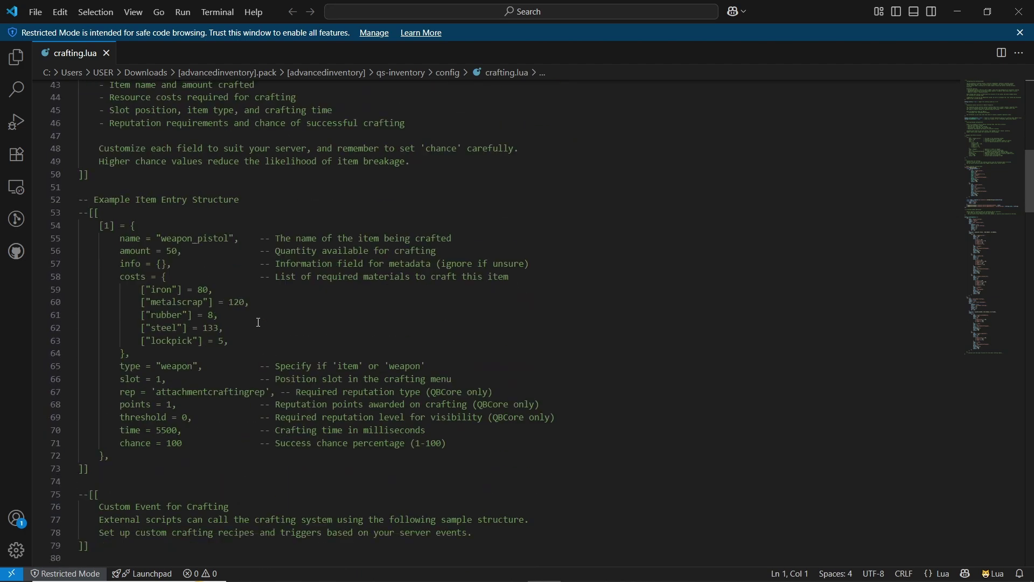
scroll(260, 332, "down", 20)
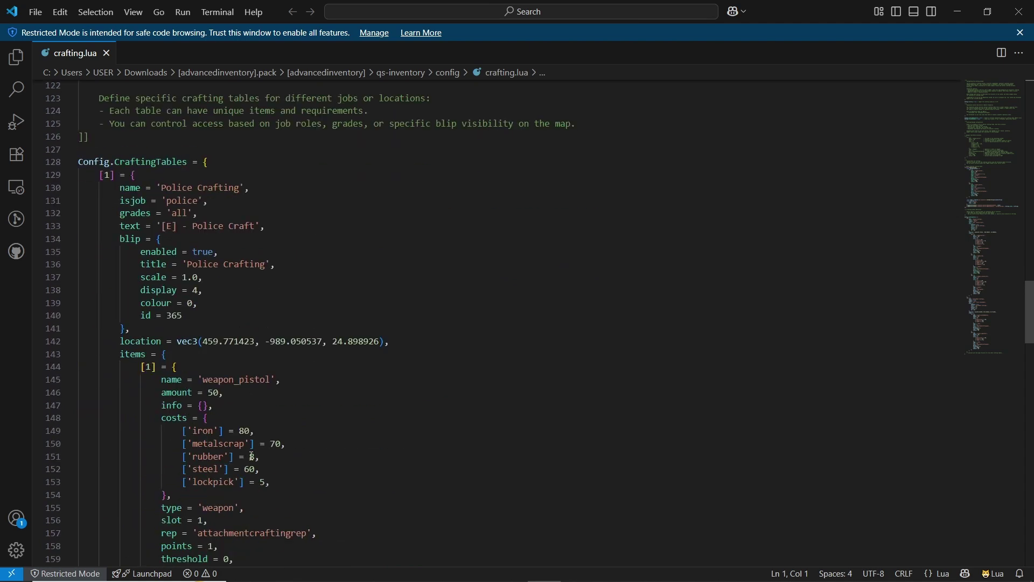
scroll(257, 462, "down", 16)
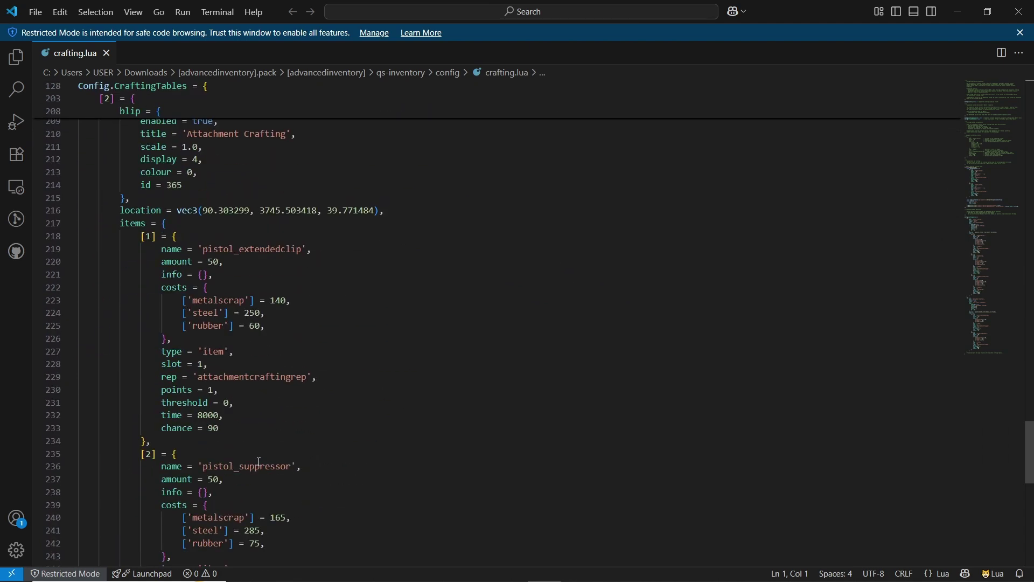
scroll(257, 460, "down", 7)
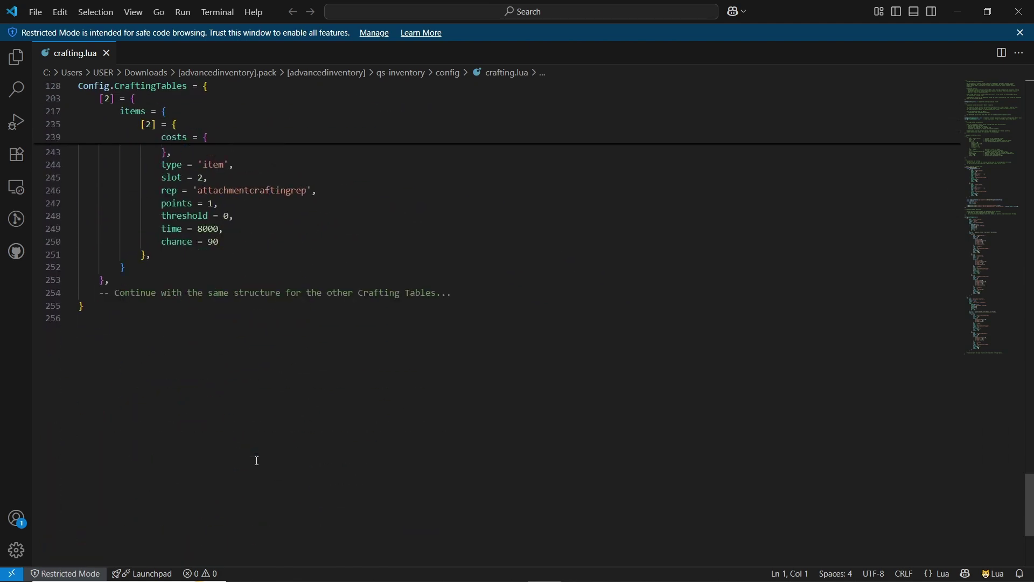
scroll(788, 224, "up", 2)
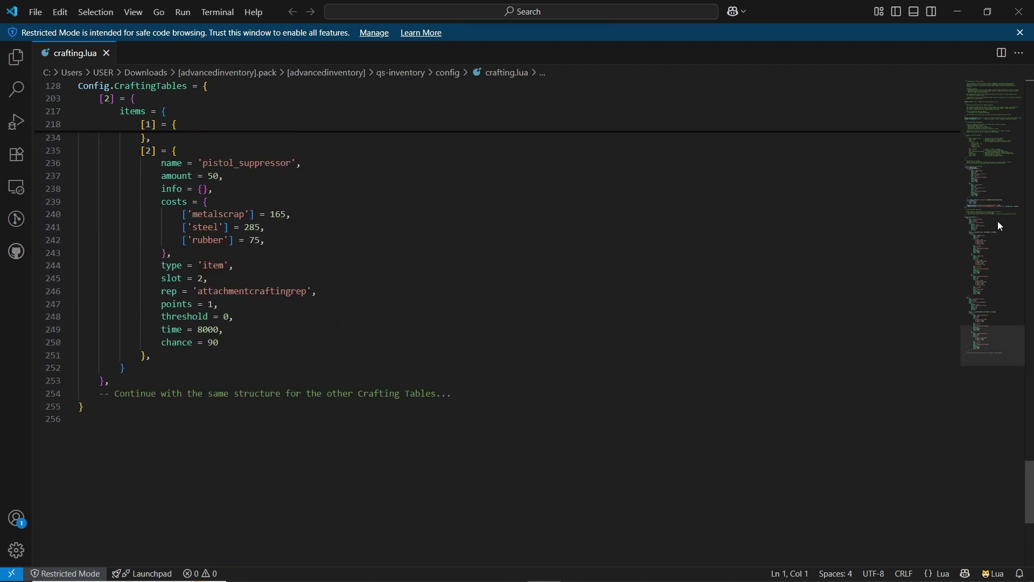
left_click_drag(976, 339, 1002, 48)
left_click(1031, 2)
left_click(1019, 11)
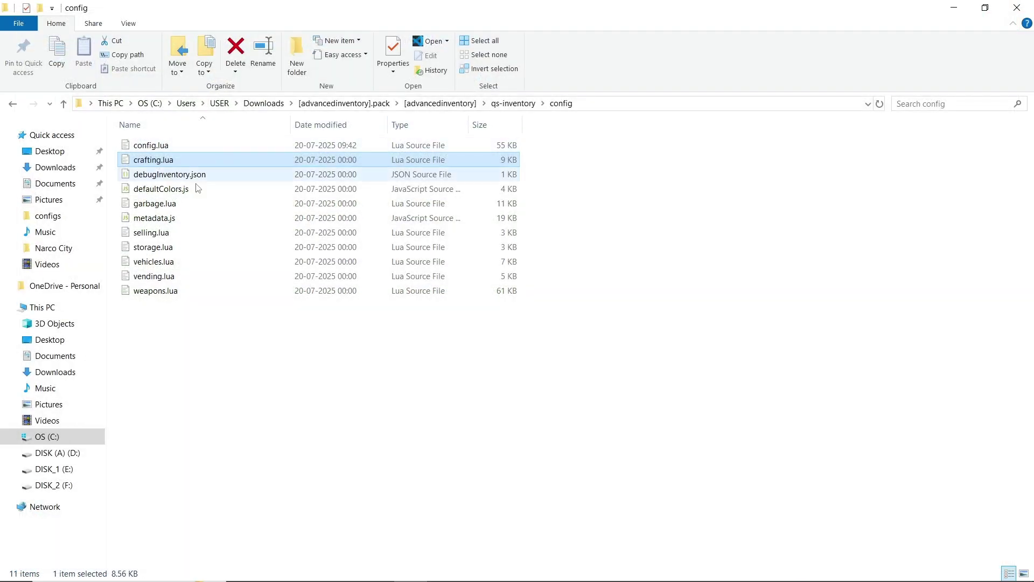
Open garbage.lua, review the dumpster objects and their loot items, and close it
double_click(178, 208)
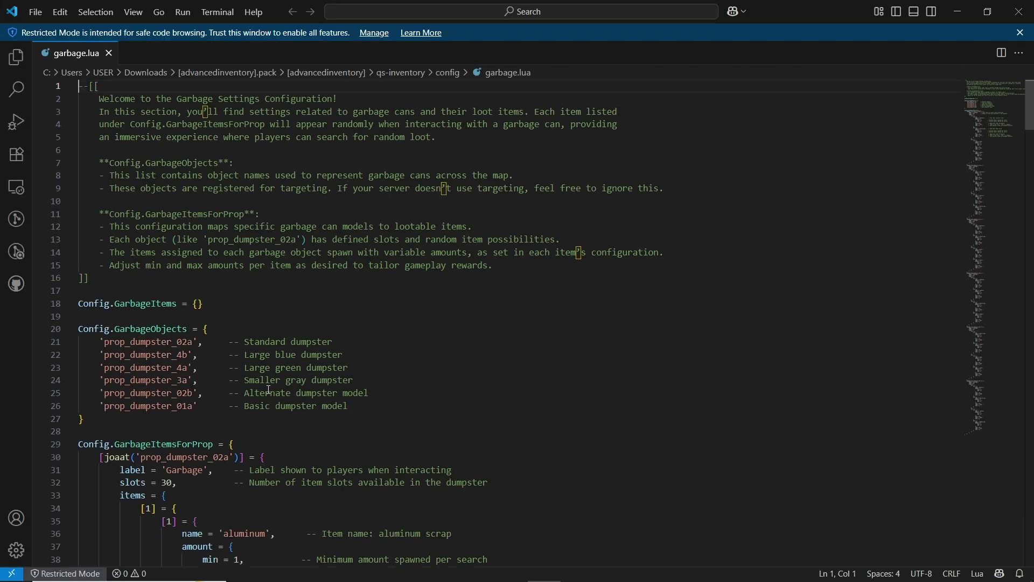
scroll(203, 455, "down", 12)
scroll(203, 455, "down", 12)
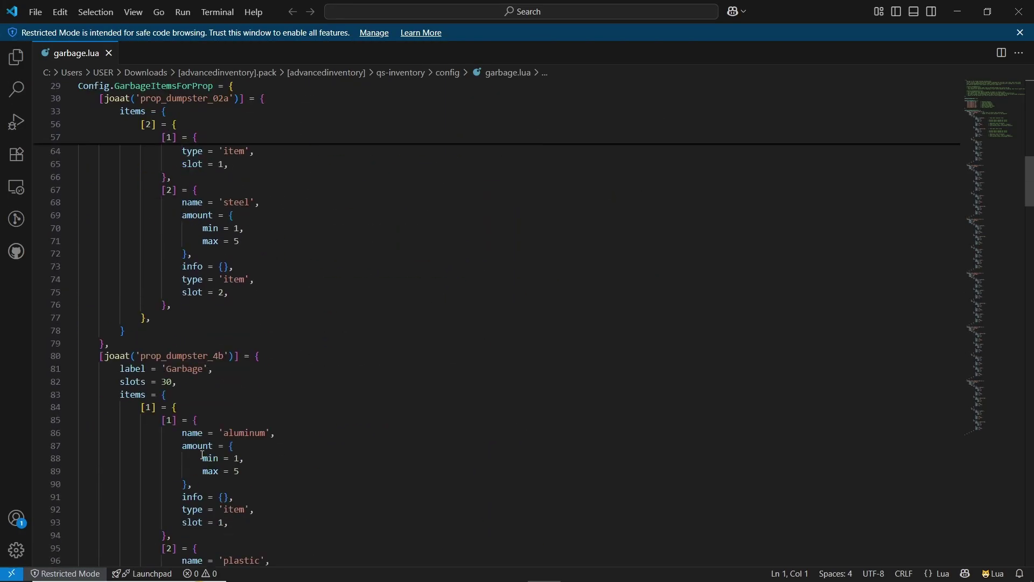
left_click_drag(985, 164, 1022, 4)
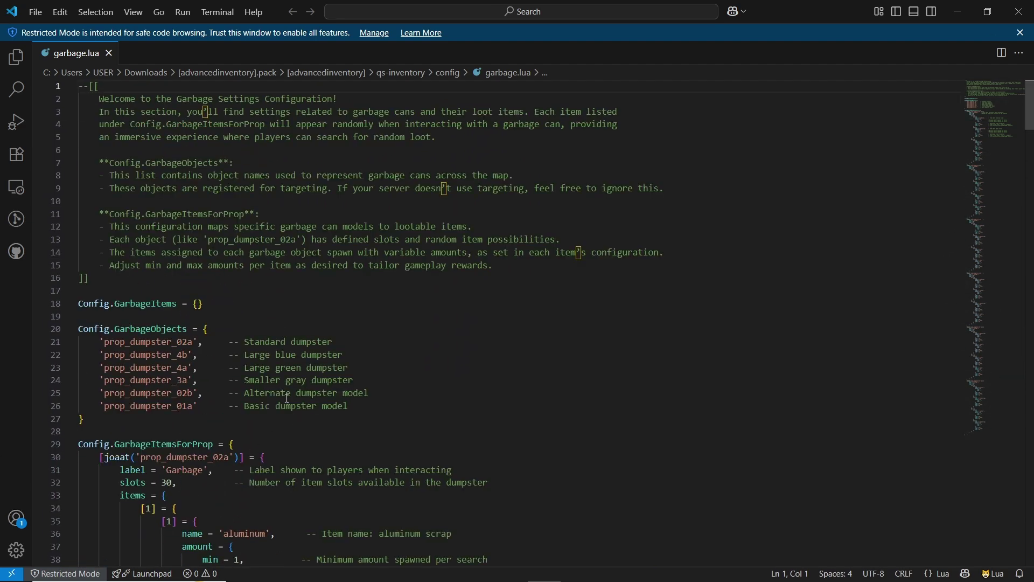
left_click(1020, 12)
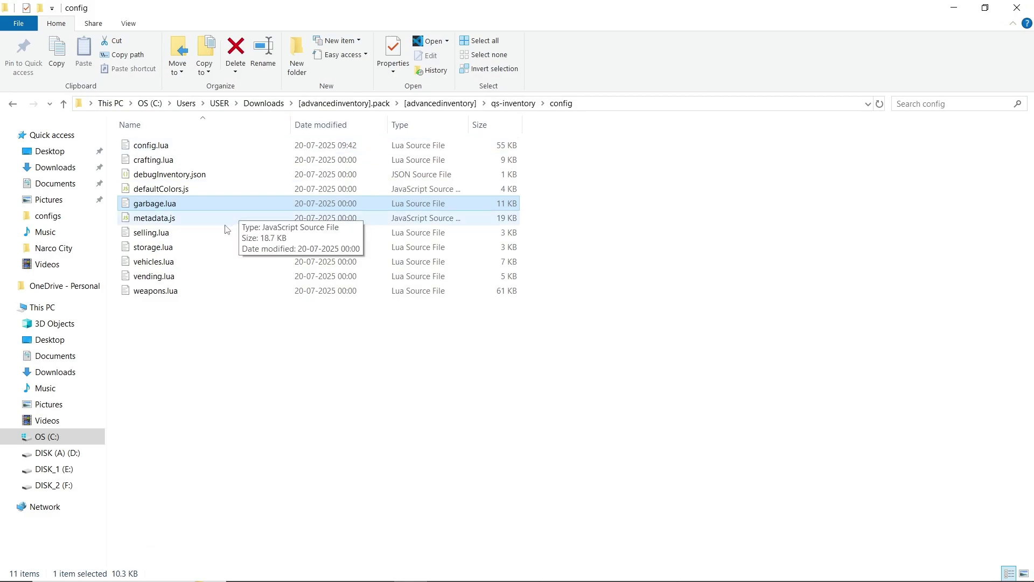
Open selling.lua, review the seller and 24/7 store settings with their blips and items, and close it
double_click(152, 233)
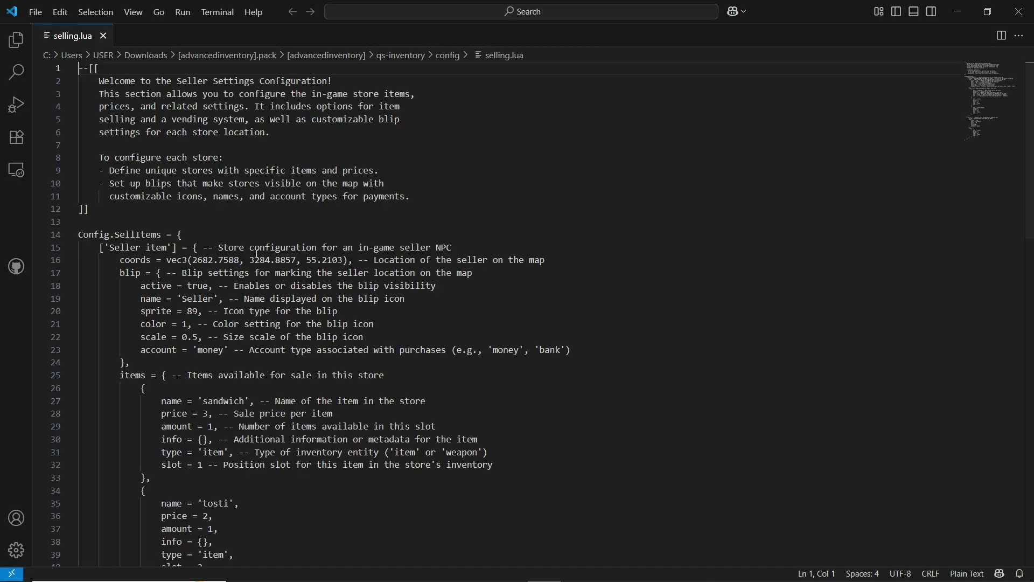
scroll(295, 404, "down", 15)
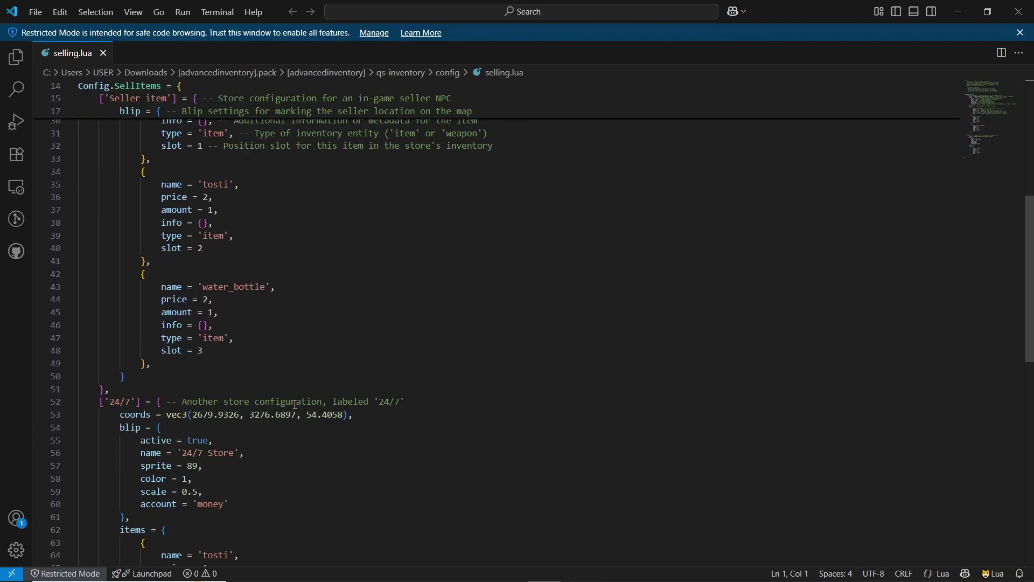
scroll(295, 404, "down", 3)
scroll(217, 372, "up", 4)
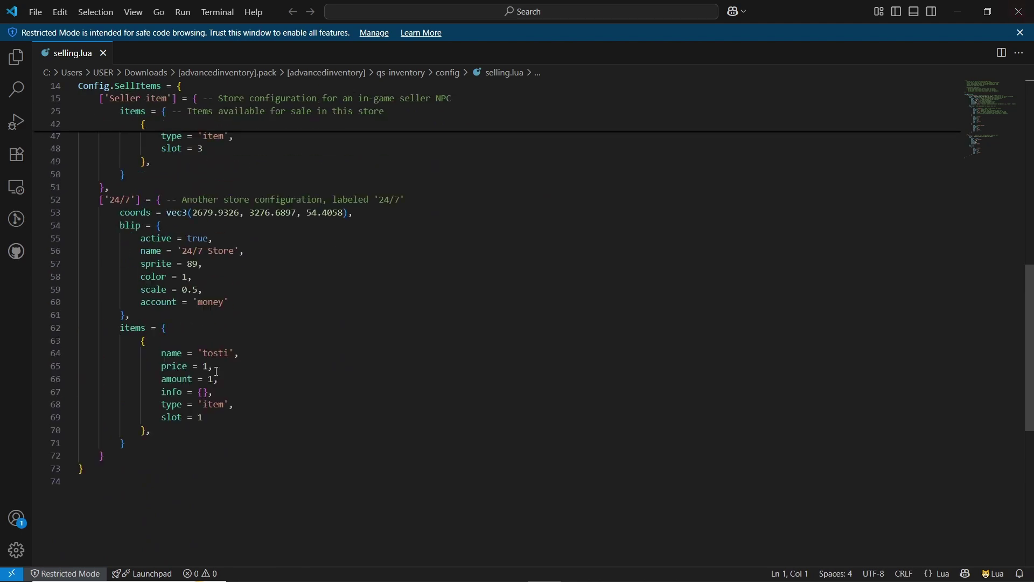
scroll(292, 352, "up", 12)
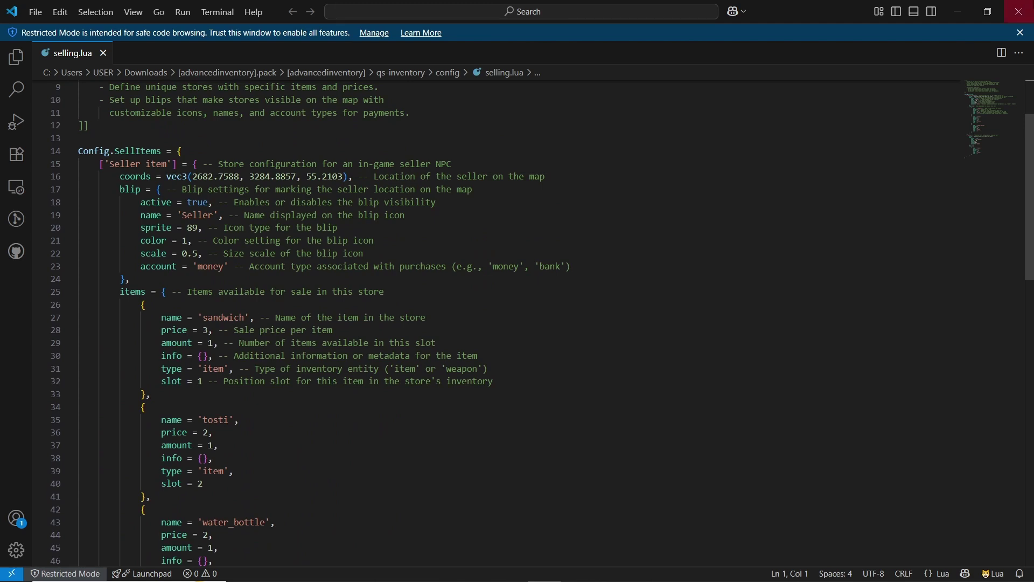
triple_click(291, 275)
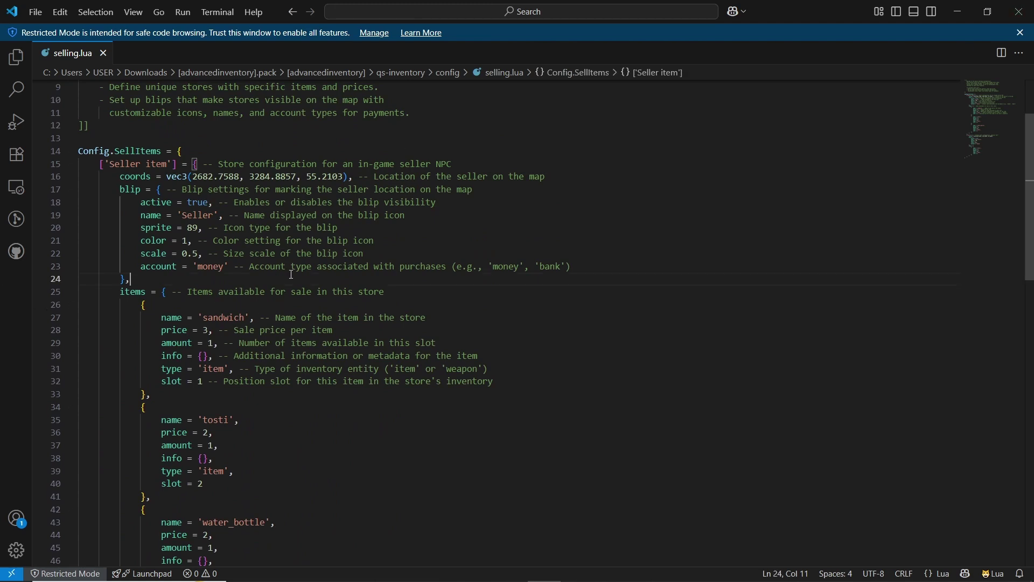
left_click(519, 280)
left_click(1020, 9)
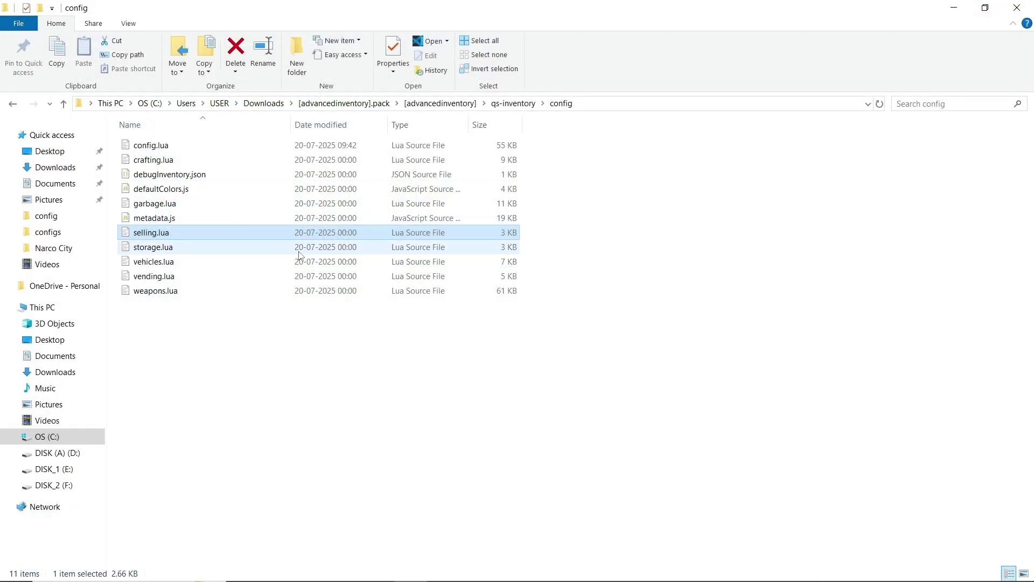
Open storage.lua, check the cigarettebox container's name and the amount of its cigarette item, and close the file
double_click(253, 246)
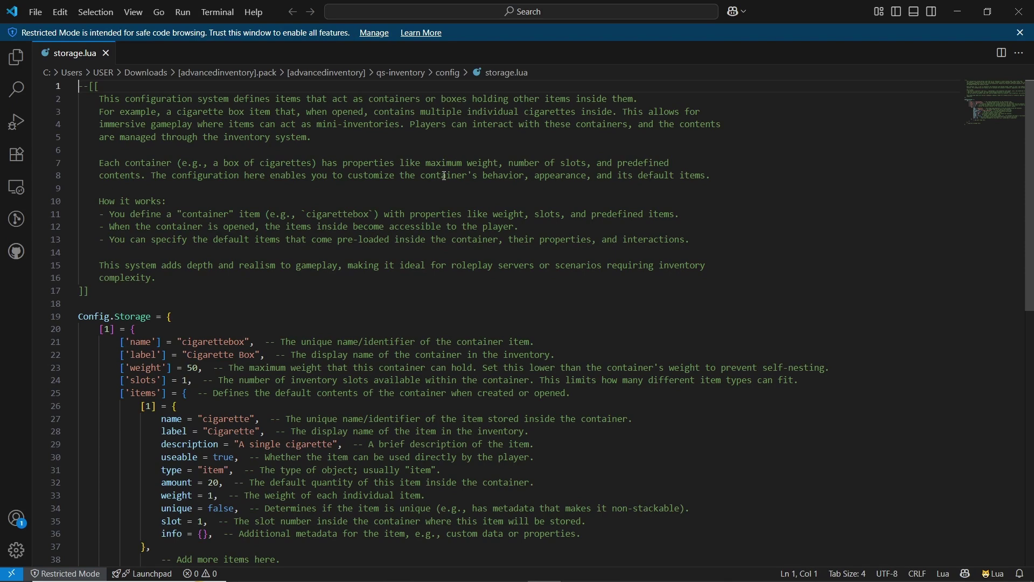
scroll(232, 209, "down", 5)
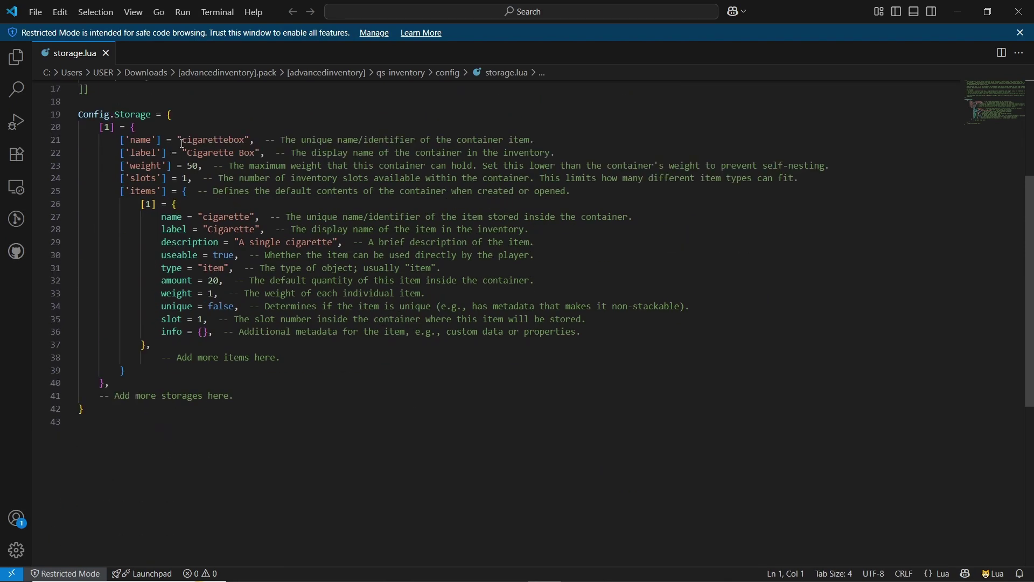
double_click(216, 140)
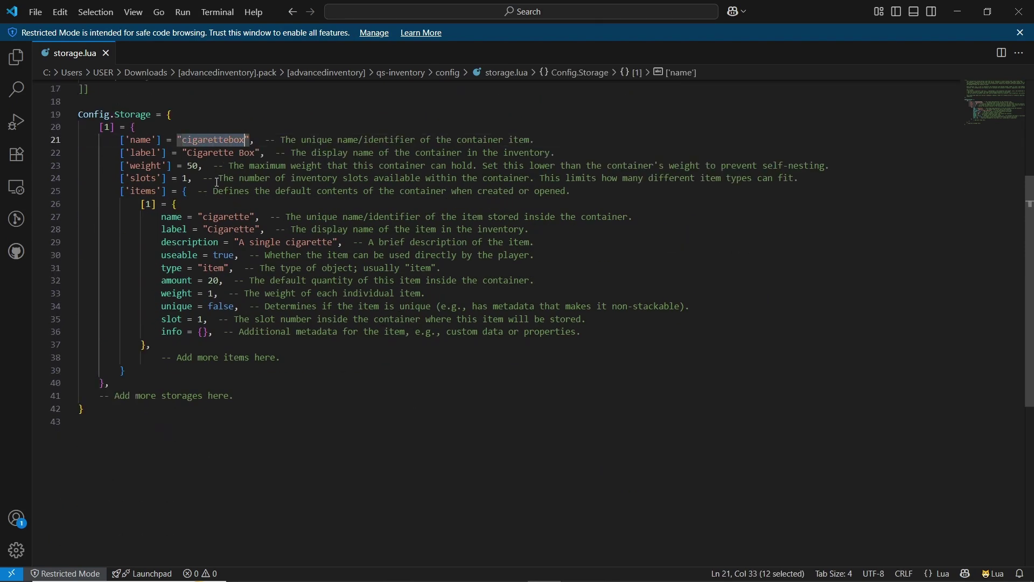
double_click(212, 282)
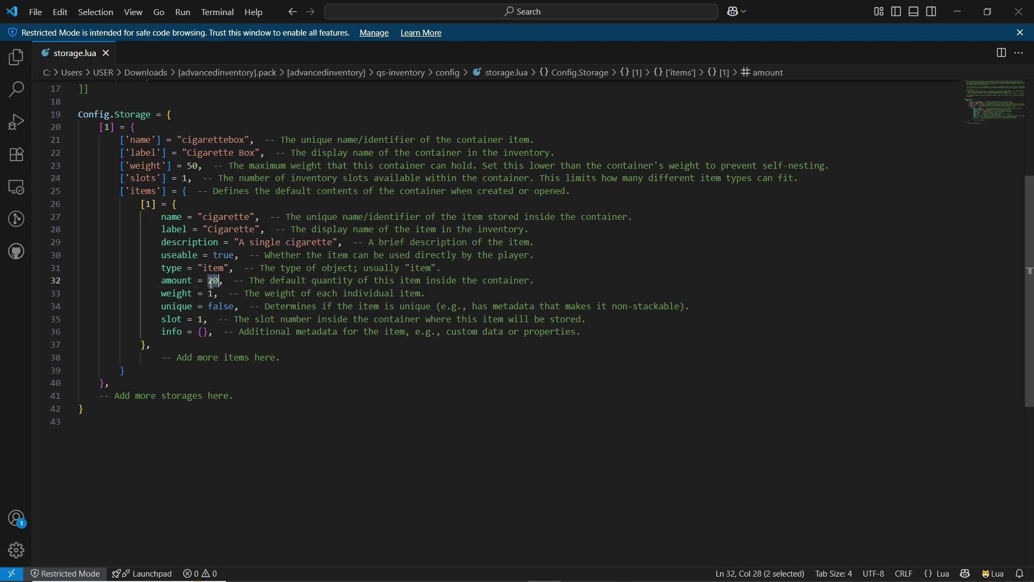
double_click(233, 140)
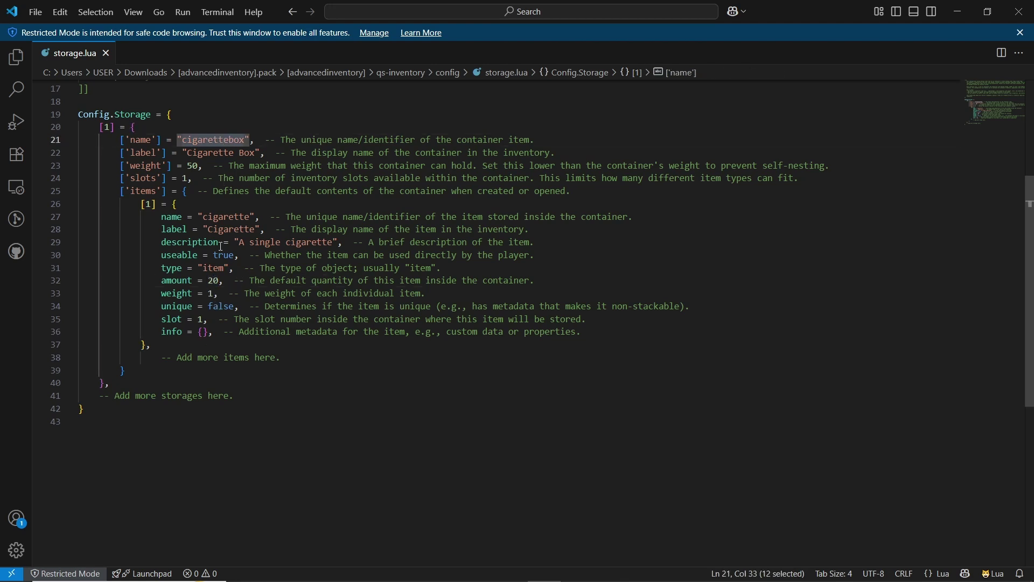
double_click(215, 281)
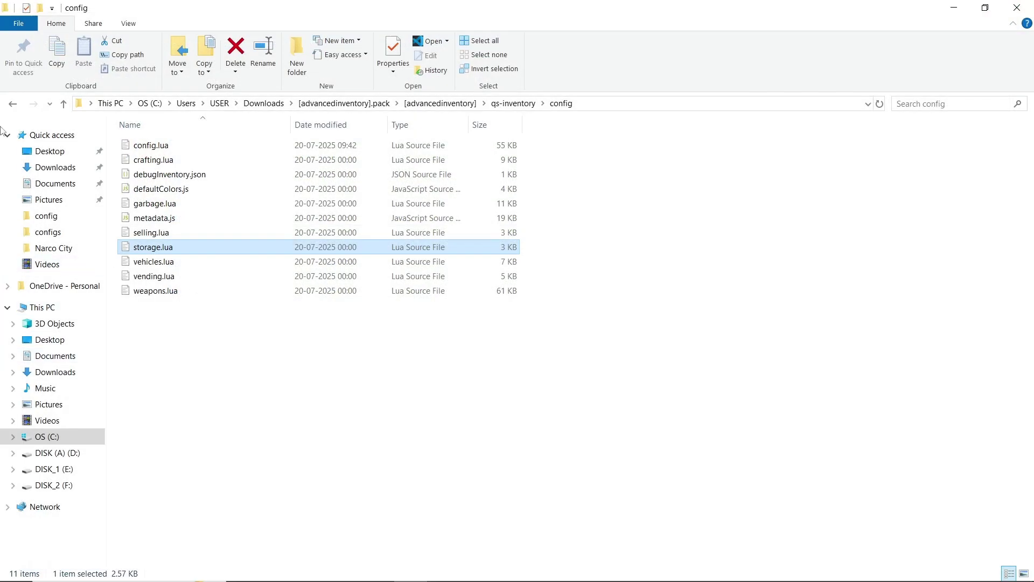
Open vehicles.lua, review the vehicle class storage, custom trunk and glovebox limits and the rear-engine vehicle list, and close it
double_click(171, 261)
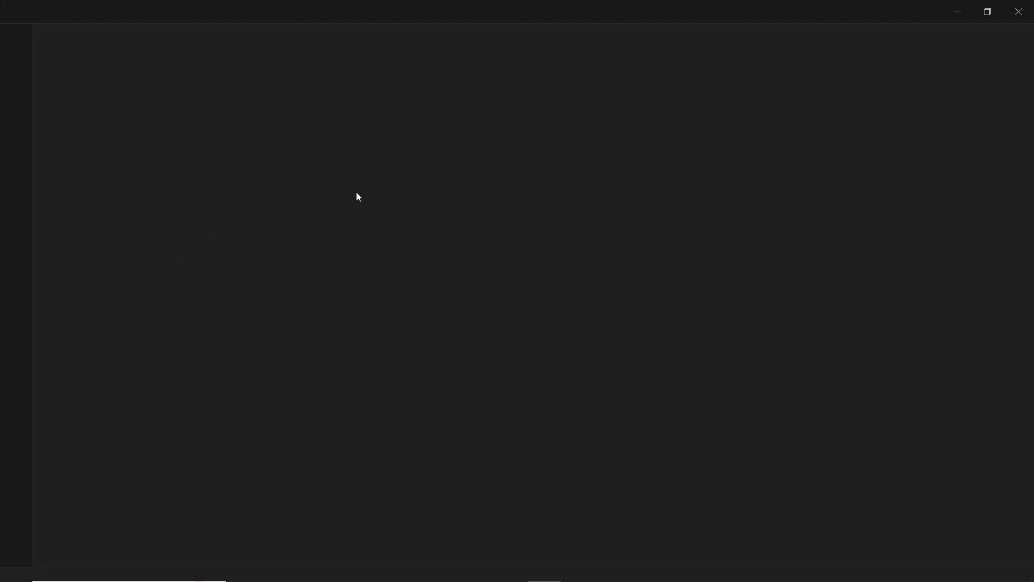
scroll(314, 164, "down", 10)
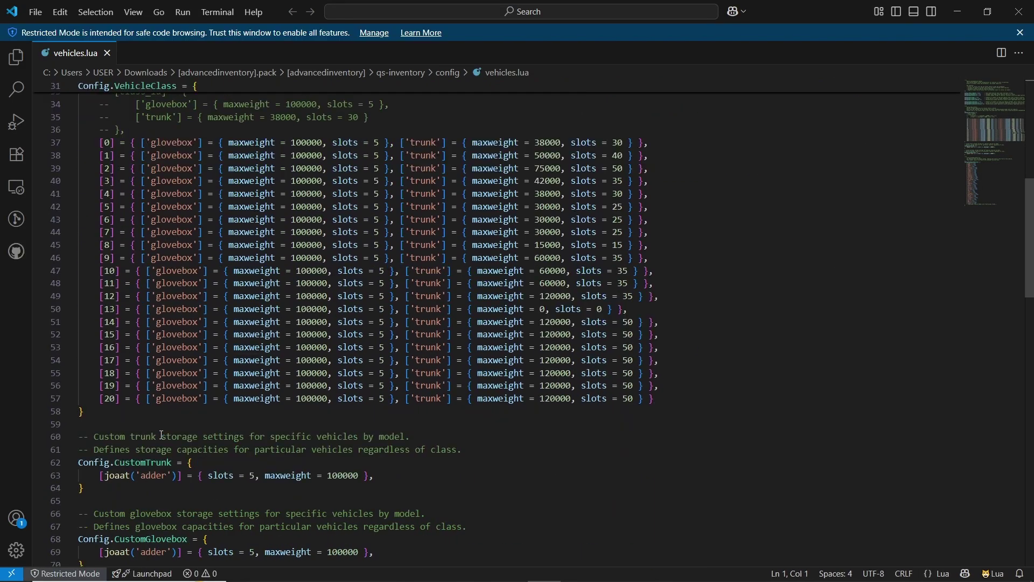
scroll(312, 377, "down", 8)
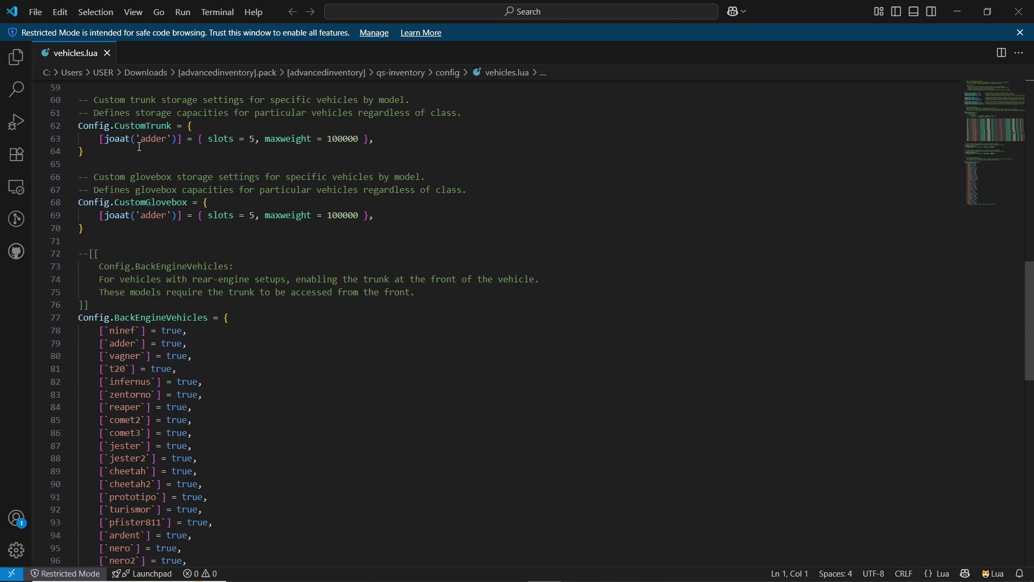
left_click(170, 153)
double_click(342, 139)
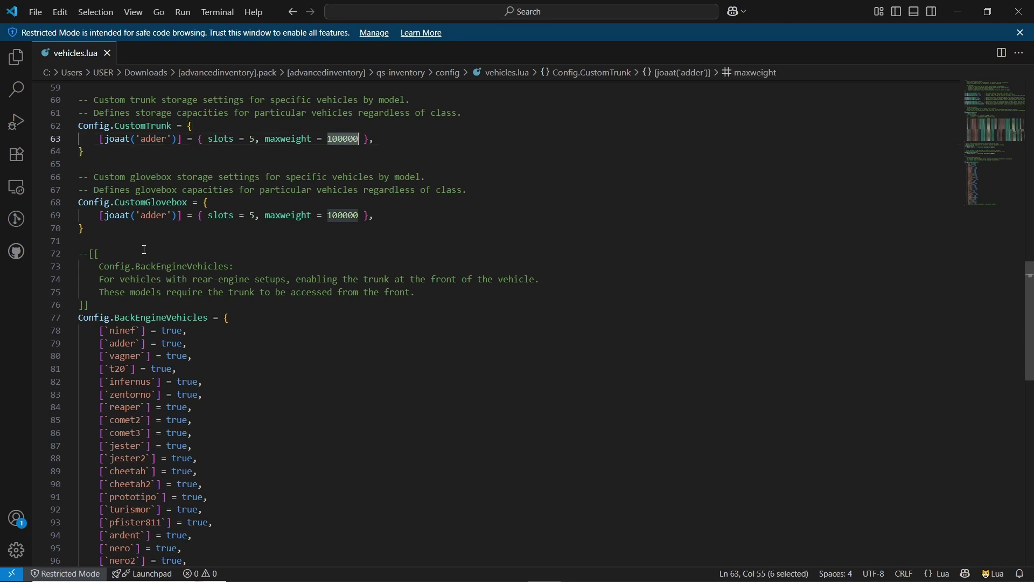
scroll(144, 250, "down", 6)
scroll(163, 471, "up", 3)
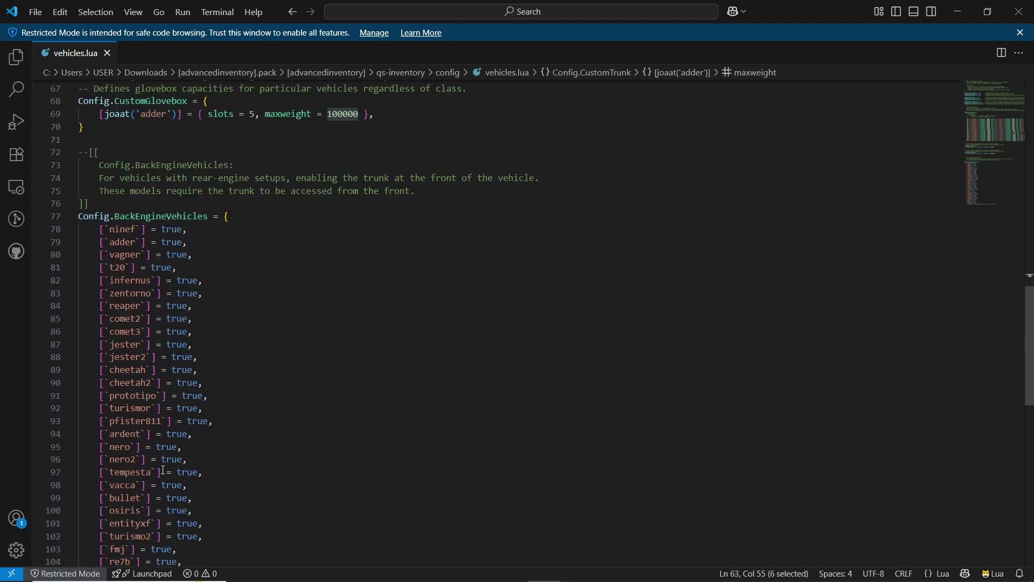
scroll(163, 471, "down", 10)
scroll(496, 307, "up", 14)
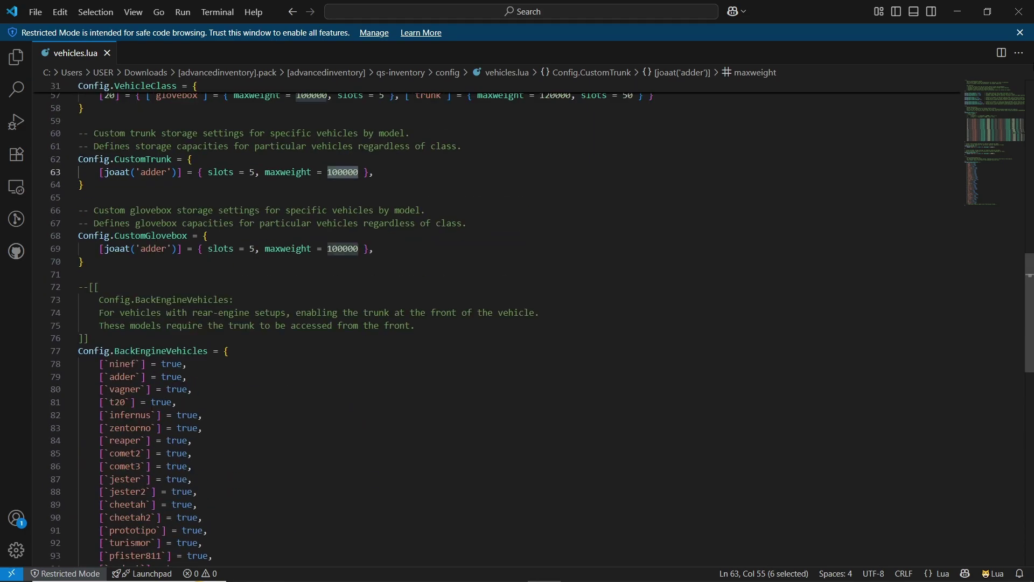
left_click(1019, 11)
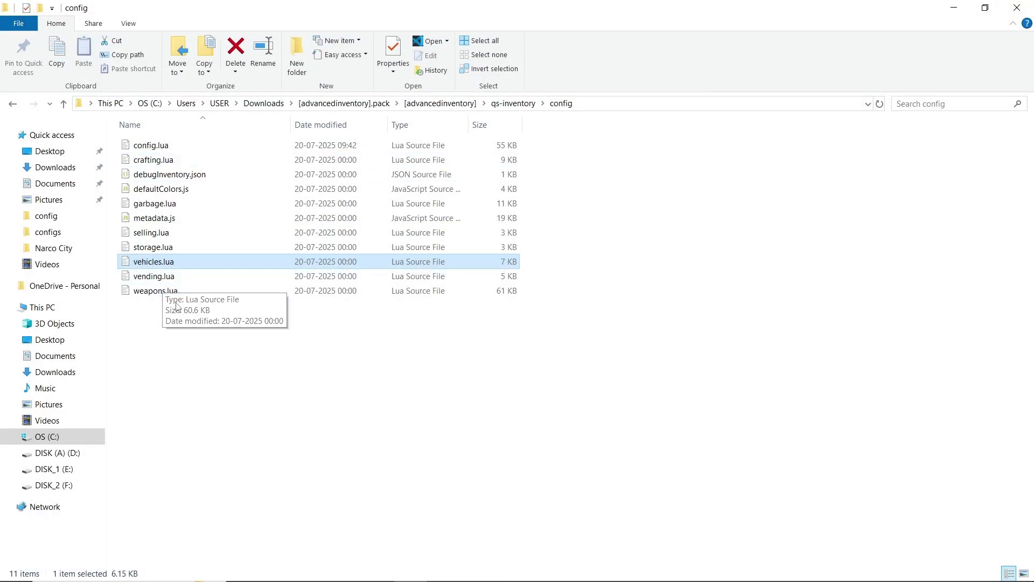
Open vending.lua, review the vending machine item categories and the machine models linked to them, and close it
double_click(171, 275)
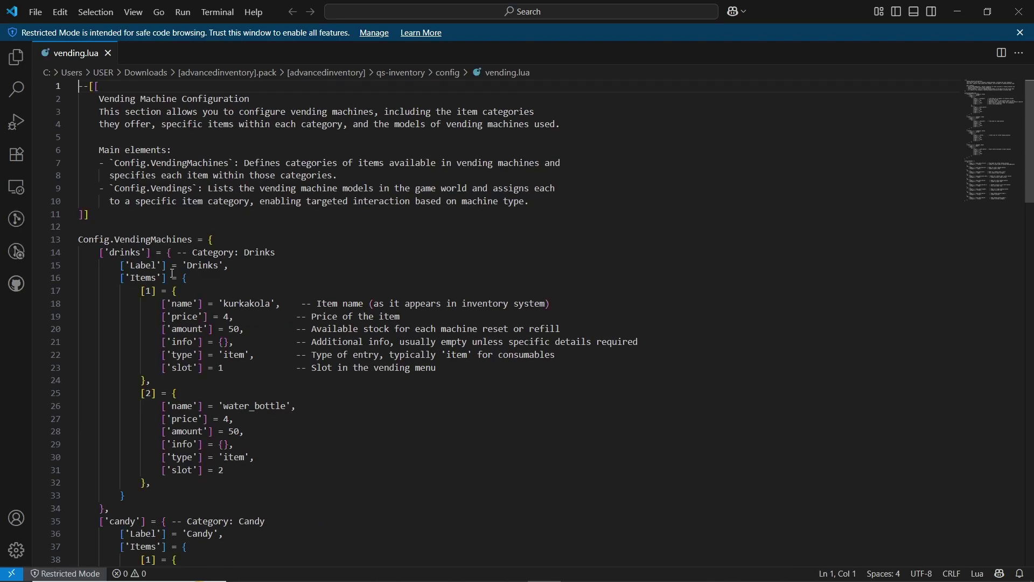
scroll(228, 328, "down", 4)
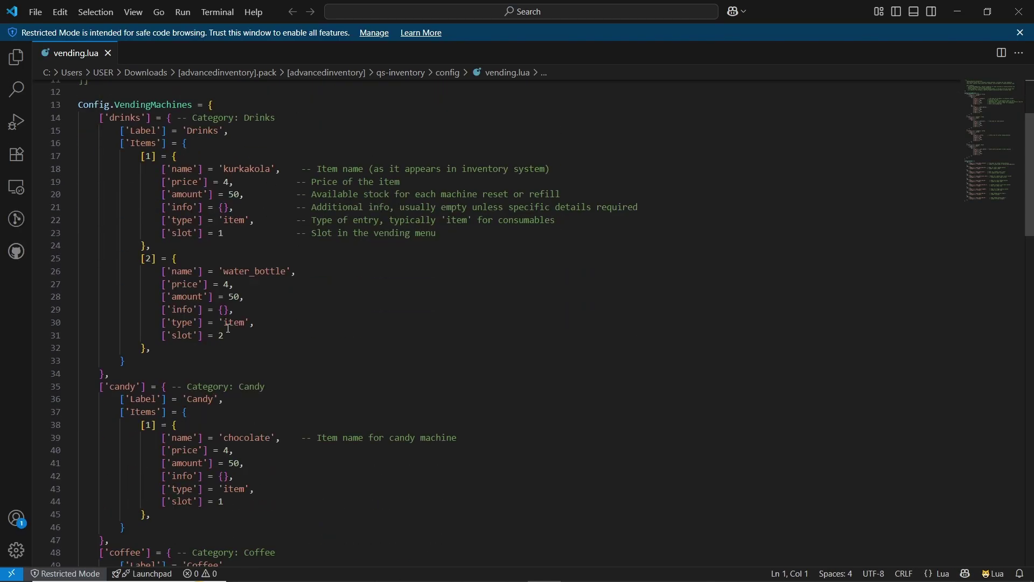
scroll(228, 328, "down", 10)
scroll(191, 403, "down", 15)
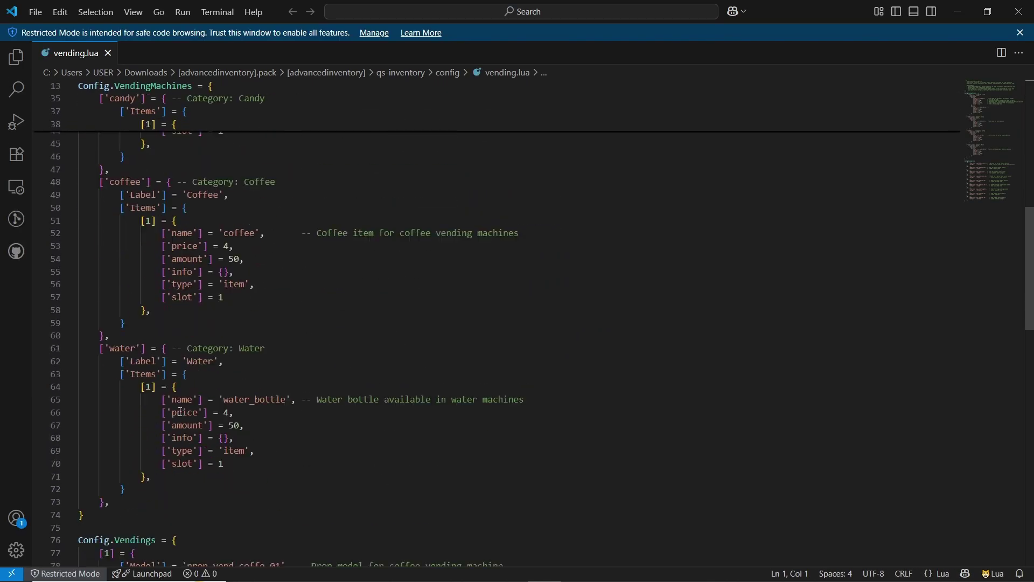
scroll(196, 522, "down", 4)
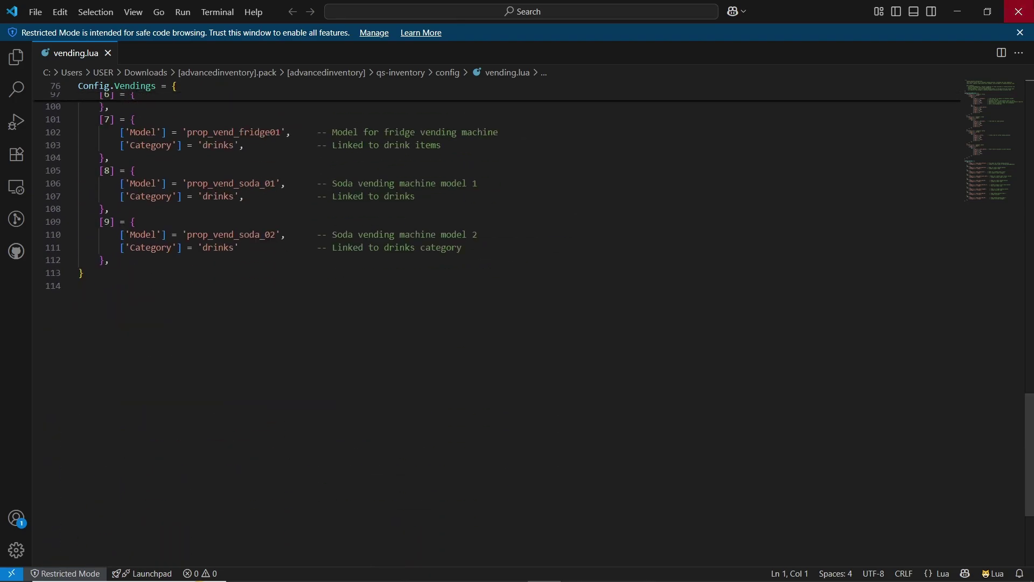
left_click(1018, 11)
Open weapons.lua from the config folder and check the weapon attachment lines and the RemoveTintAfterRemoving setting
double_click(186, 296)
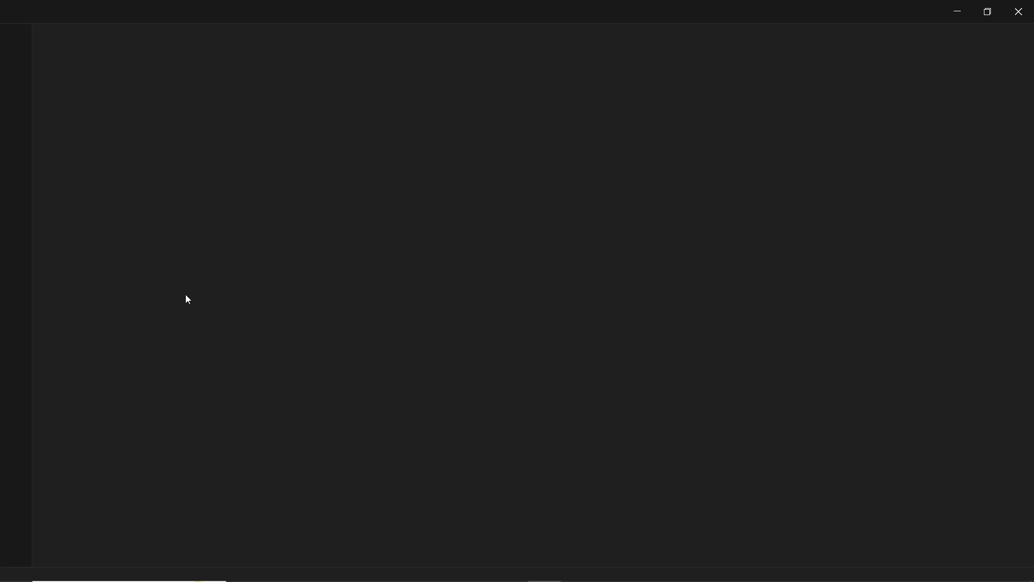
scroll(185, 294, "down", 3)
scroll(275, 382, "down", 3)
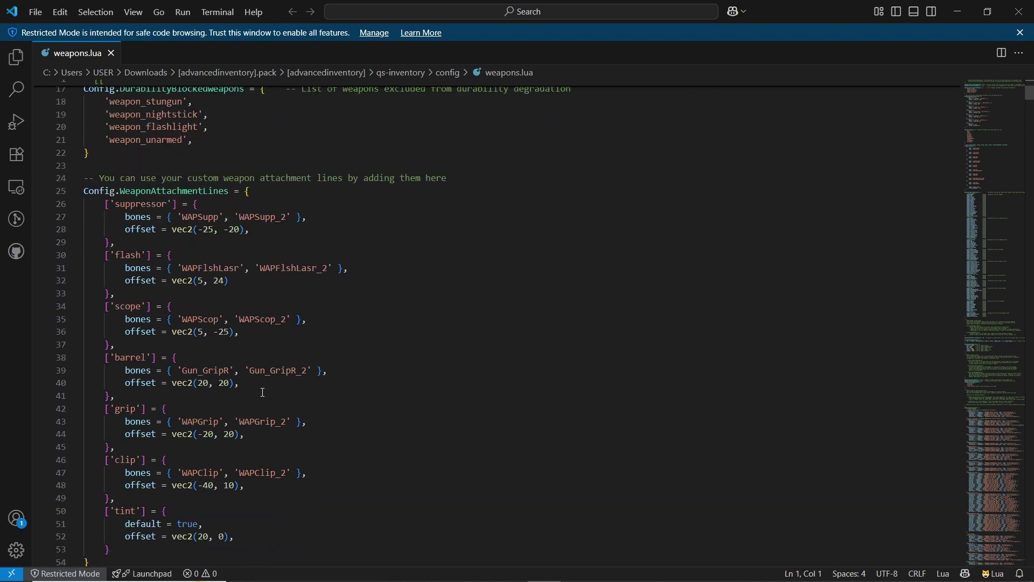
scroll(216, 323, "up", 6)
double_click(147, 252)
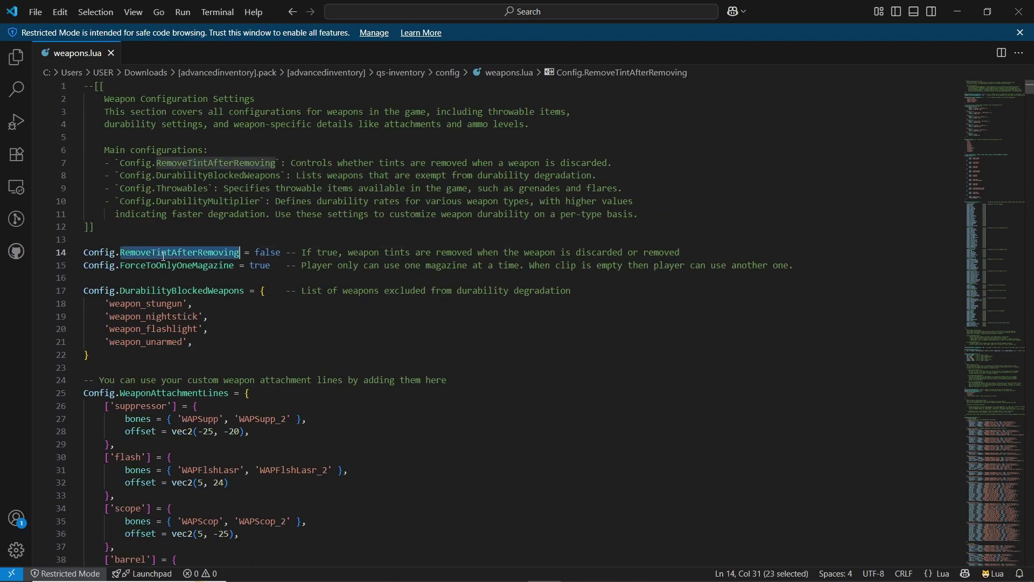
double_click(267, 253)
Examine the ForceToOnlyOneMagazine setting in weapons.lua, including its value and explanatory comment
triple_click(179, 264)
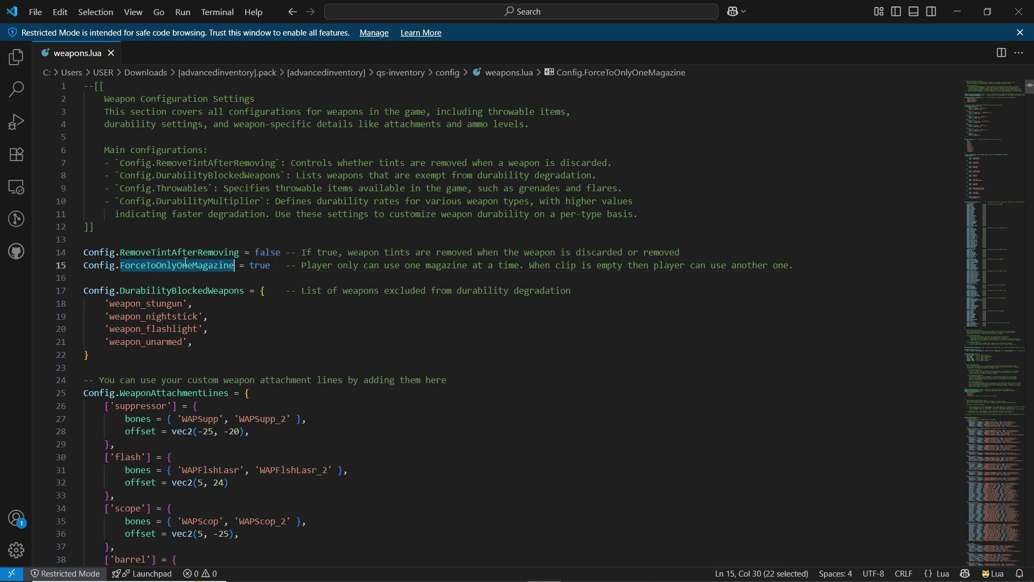
left_click(145, 269)
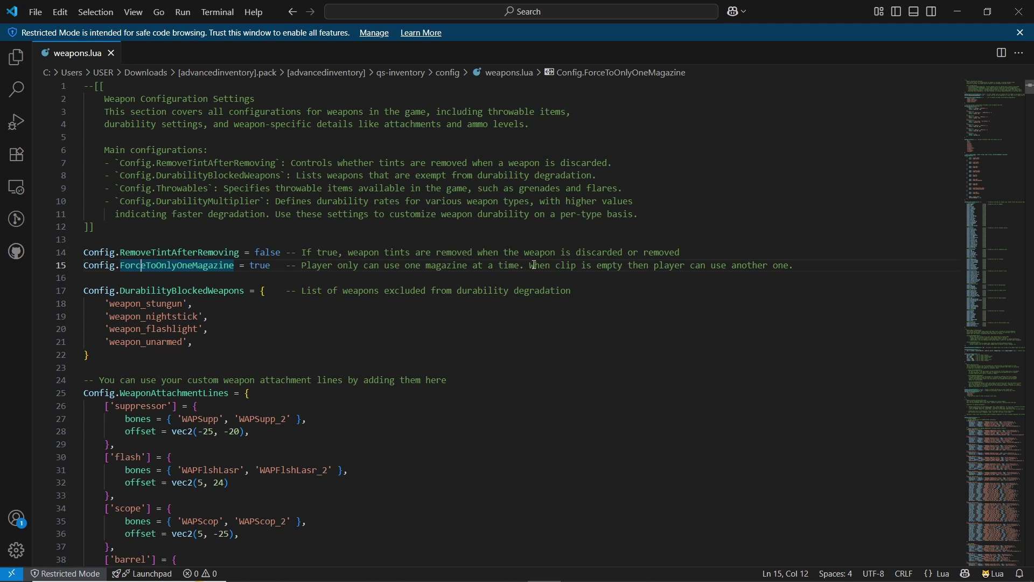
left_click_drag(535, 265, 781, 268)
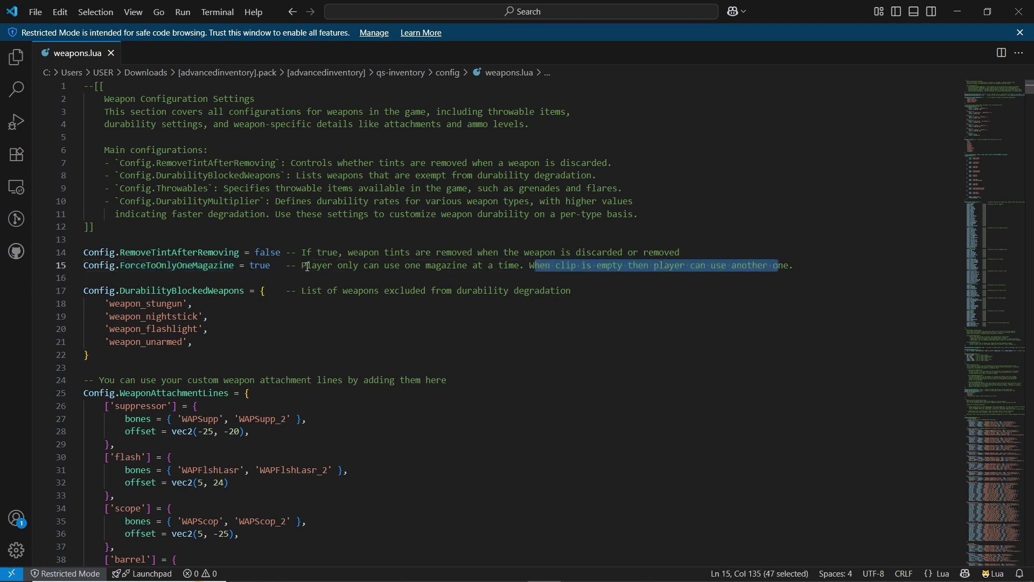
triple_click(427, 267)
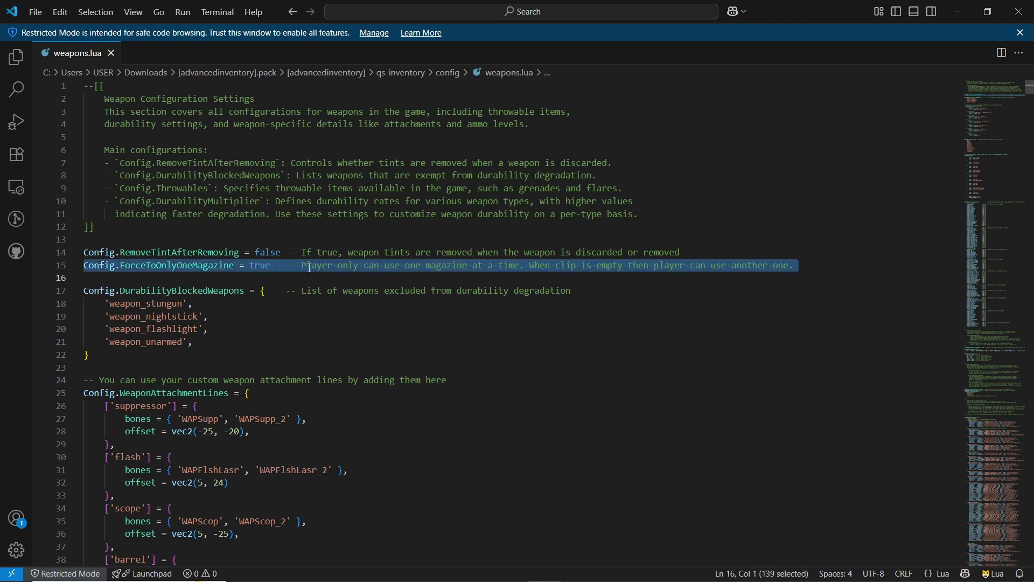
double_click(262, 267)
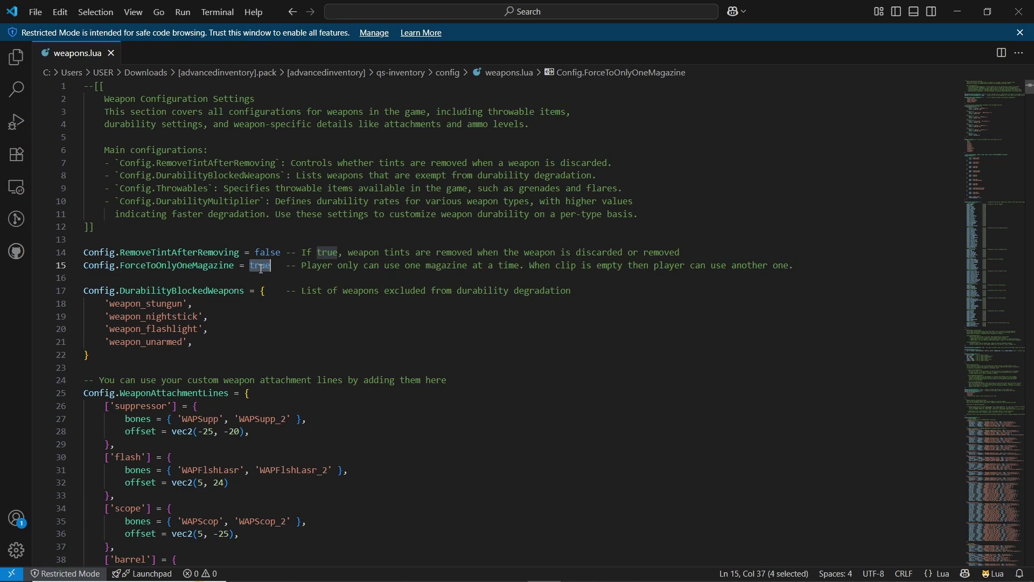
Review the throwables, ammo items and durability multipliers in weapons.lua, and close the file
scroll(261, 267, "down", 18)
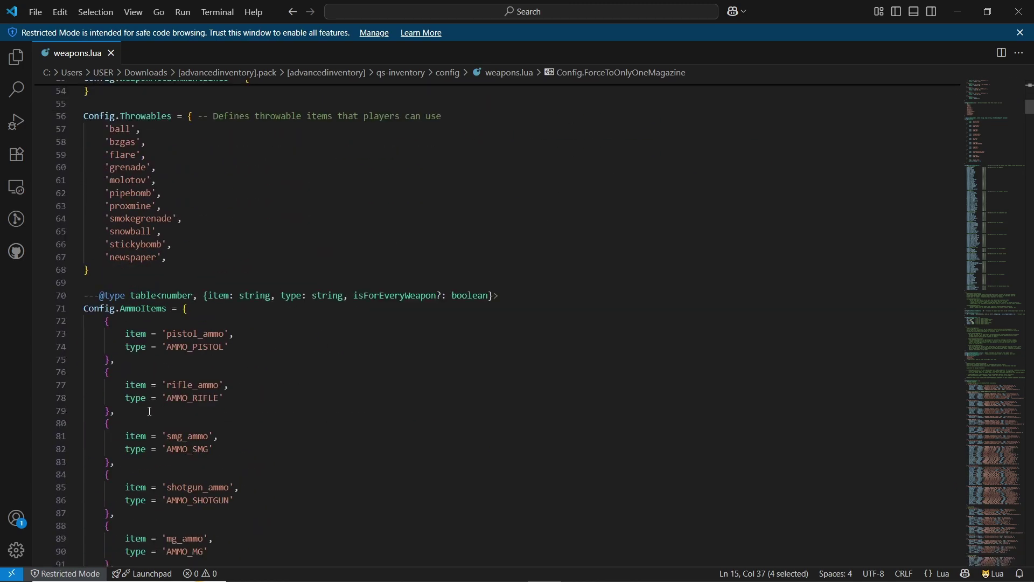
scroll(150, 411, "down", 20)
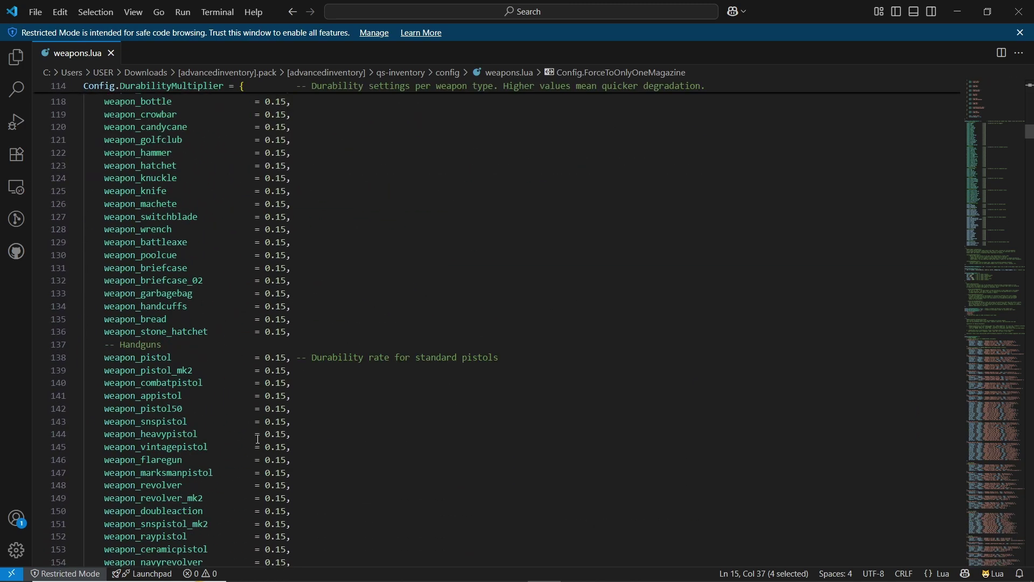
scroll(258, 438, "down", 10)
left_click_drag(1007, 425, 1031, 86)
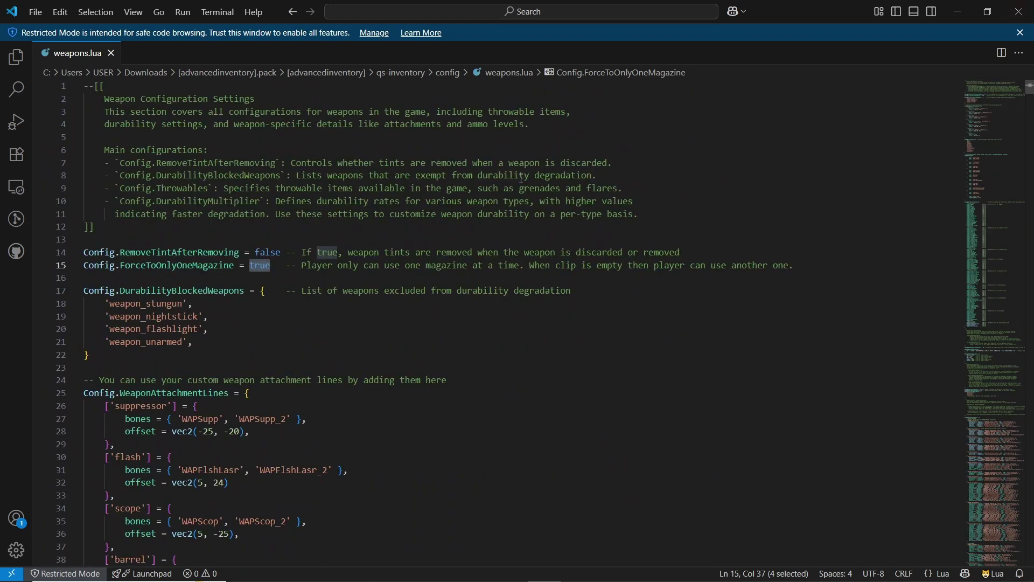
left_click(1024, 9)
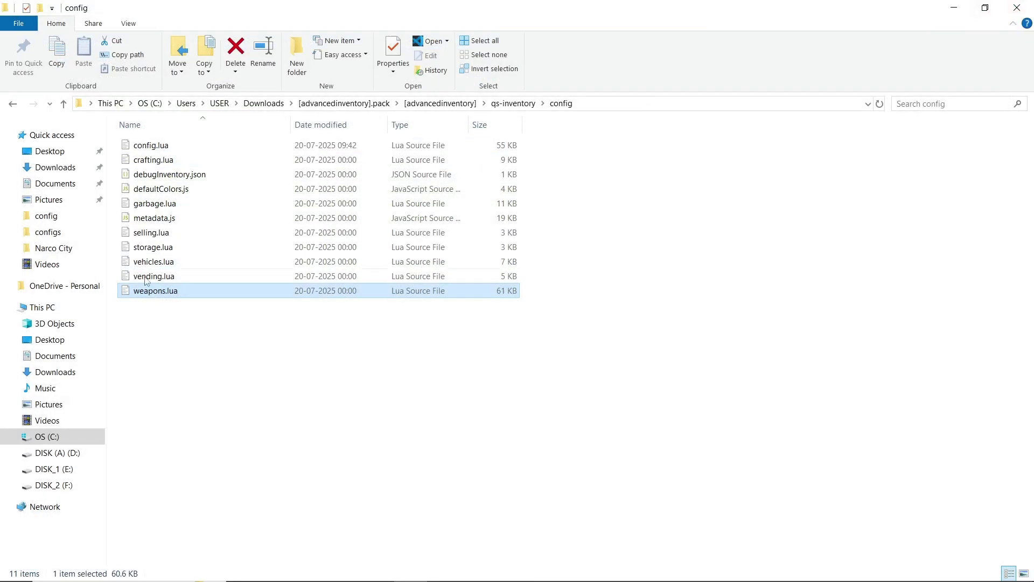
Open items.lua from the shared folder of qs-inventory, review the item declaration notes and weapon entries, and close it
key("BackSpace")
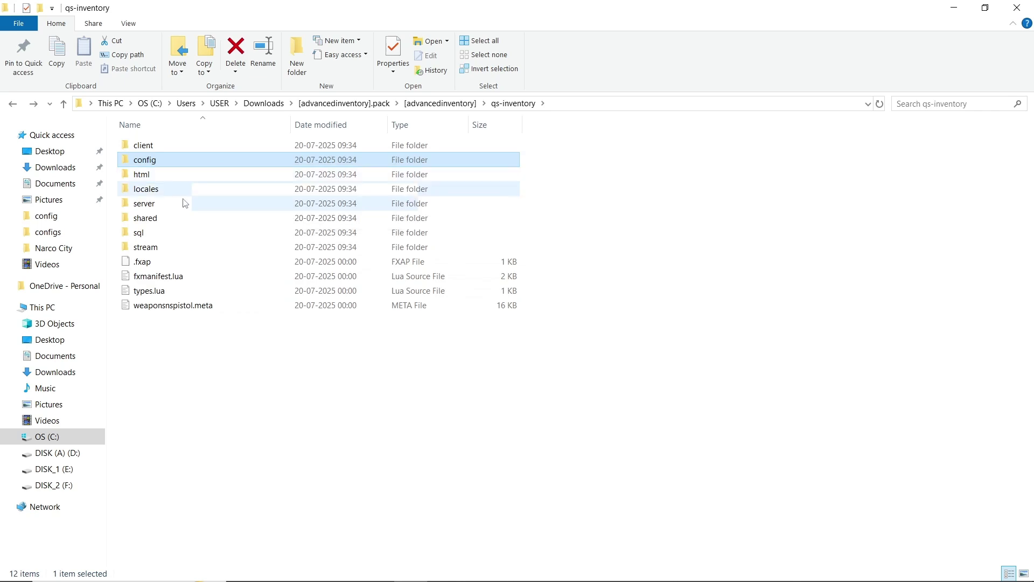
left_click(180, 217)
double_click(180, 216)
left_click(167, 157)
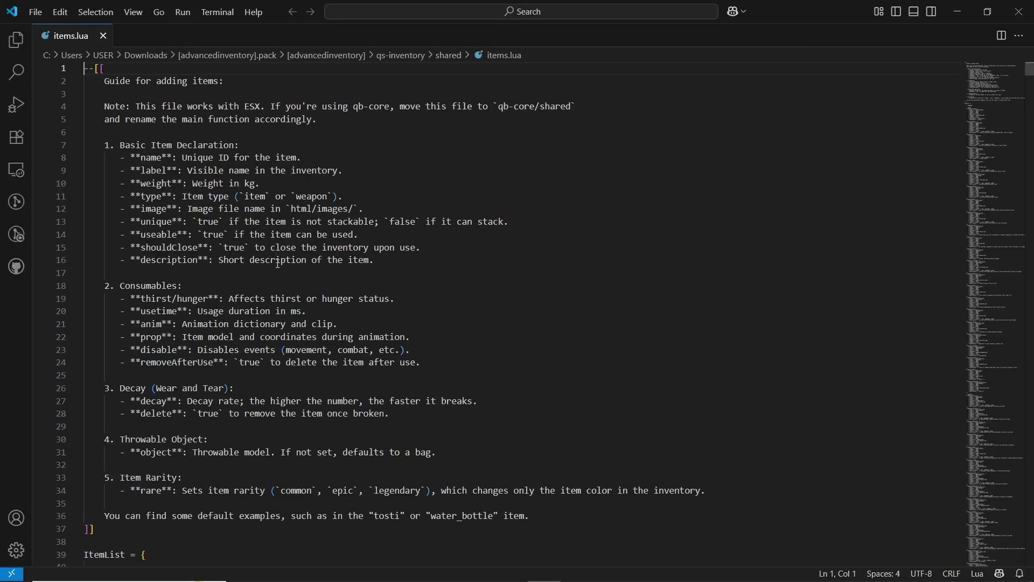
scroll(273, 387, "down", 10)
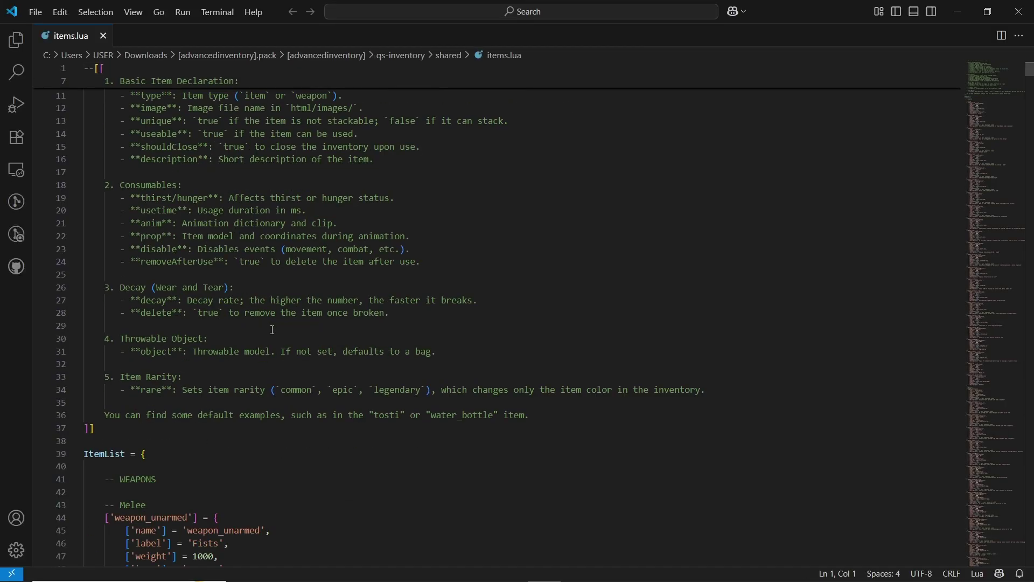
scroll(134, 206, "down", 20)
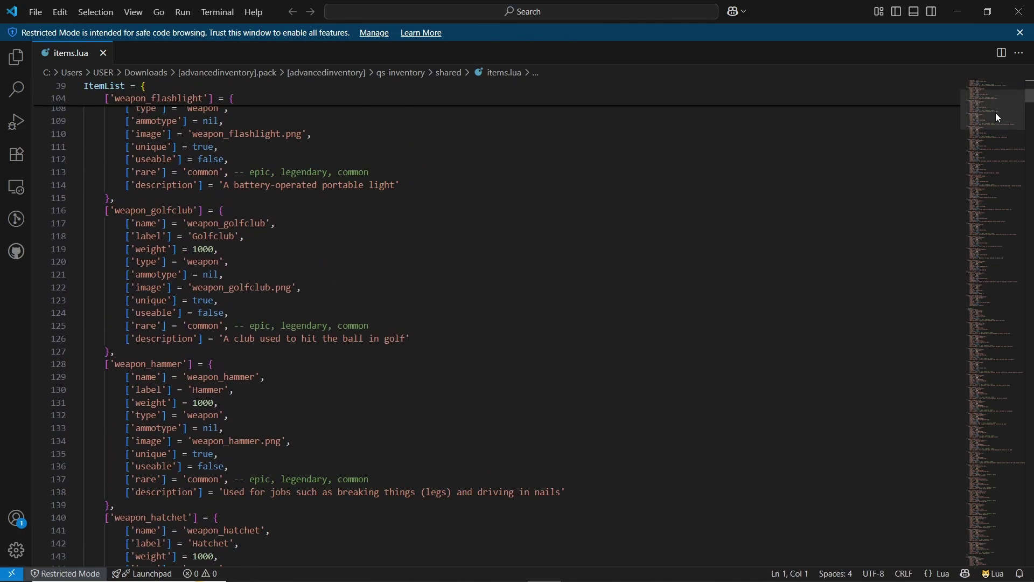
left_click_drag(996, 116, 1030, 83)
left_click(1017, 11)
Open weapons.lua from the shared folder, review the WeaponList entries, and close the file
double_click(201, 178)
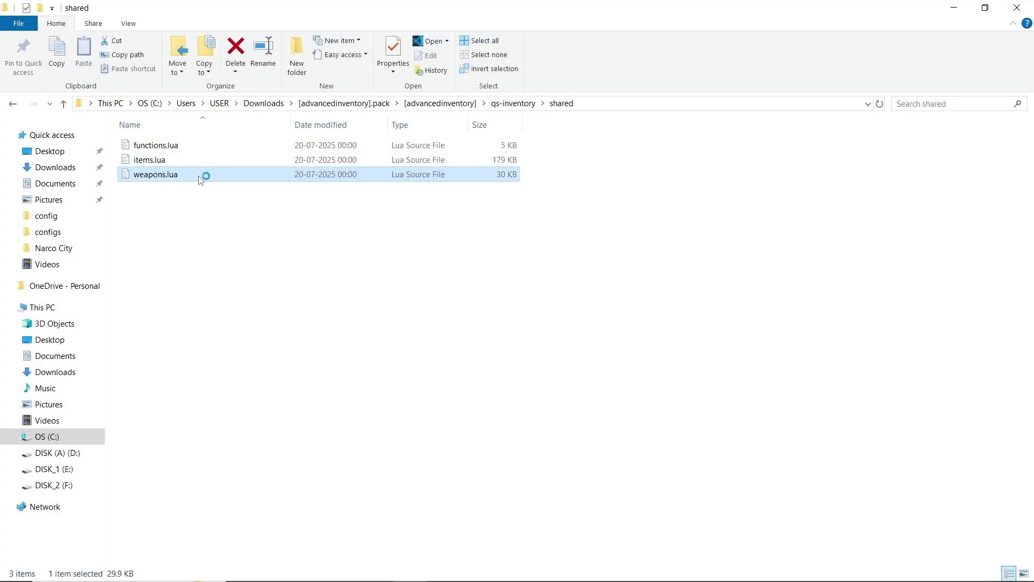
scroll(240, 376, "down", 6)
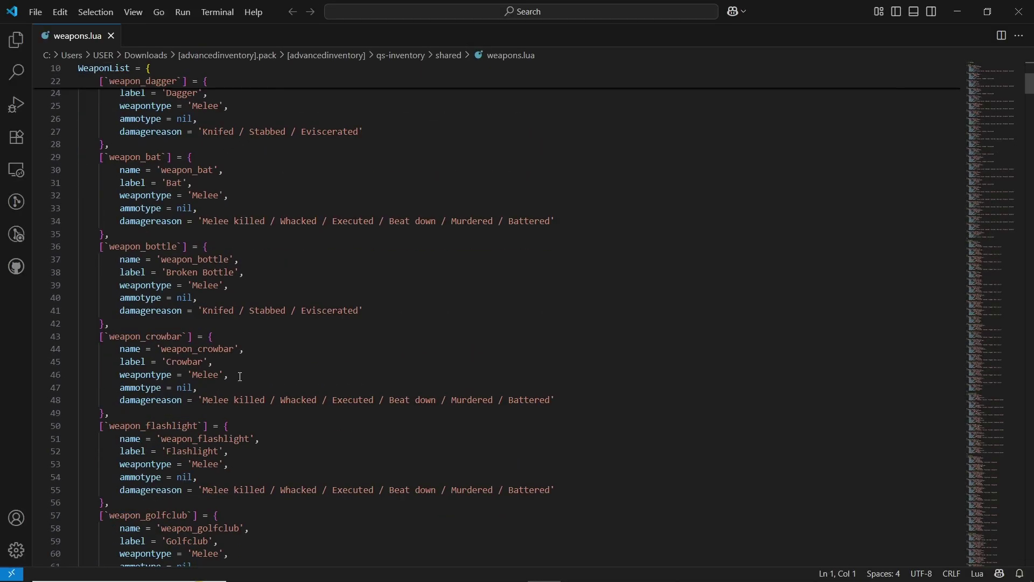
scroll(308, 298, "down", 3)
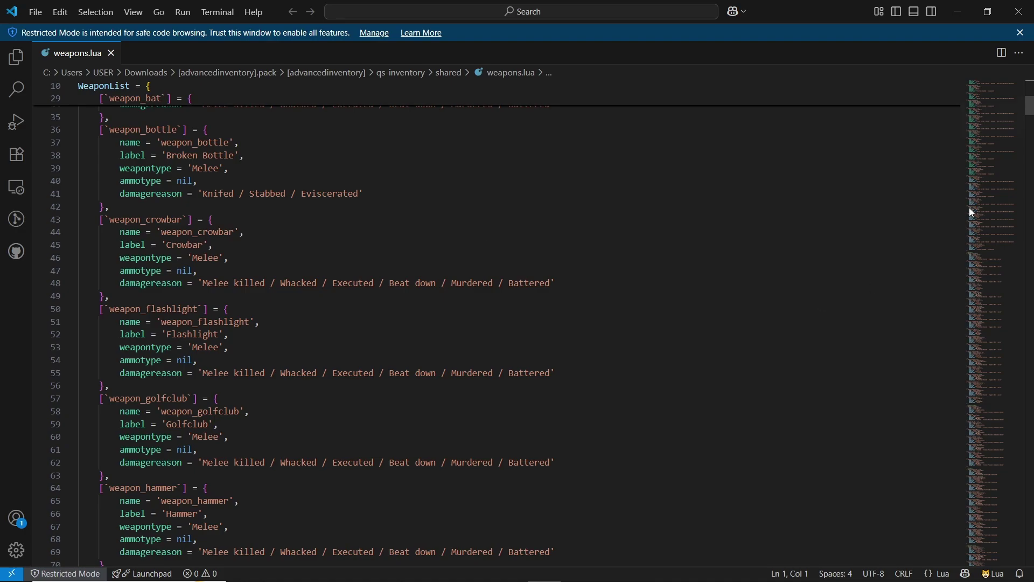
left_click_drag(984, 138, 980, 84)
left_click(1019, 12)
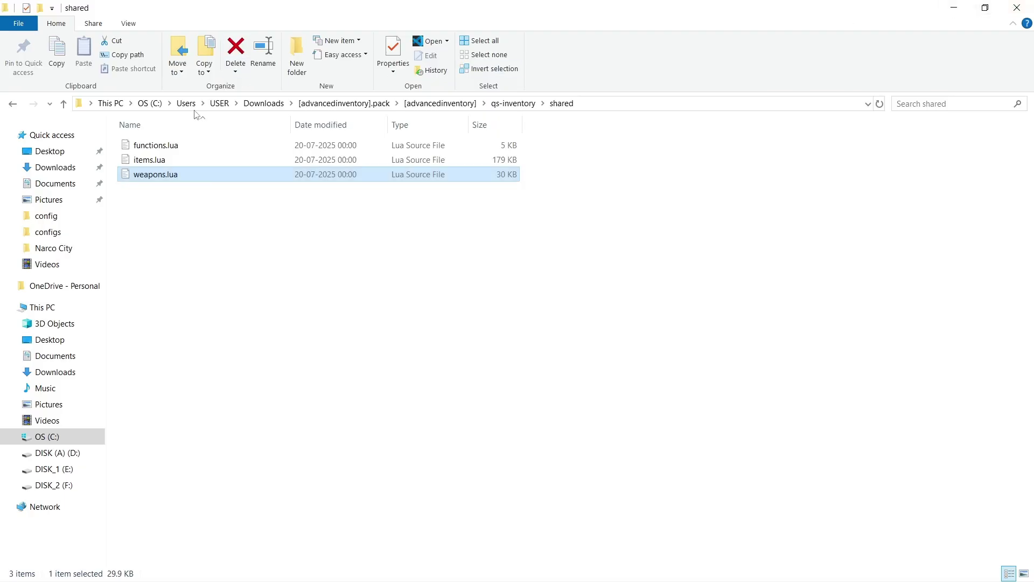
Try to view functions.lua from the shared folder, and return to the qs-inventory folder
left_click(151, 147)
double_click(150, 147)
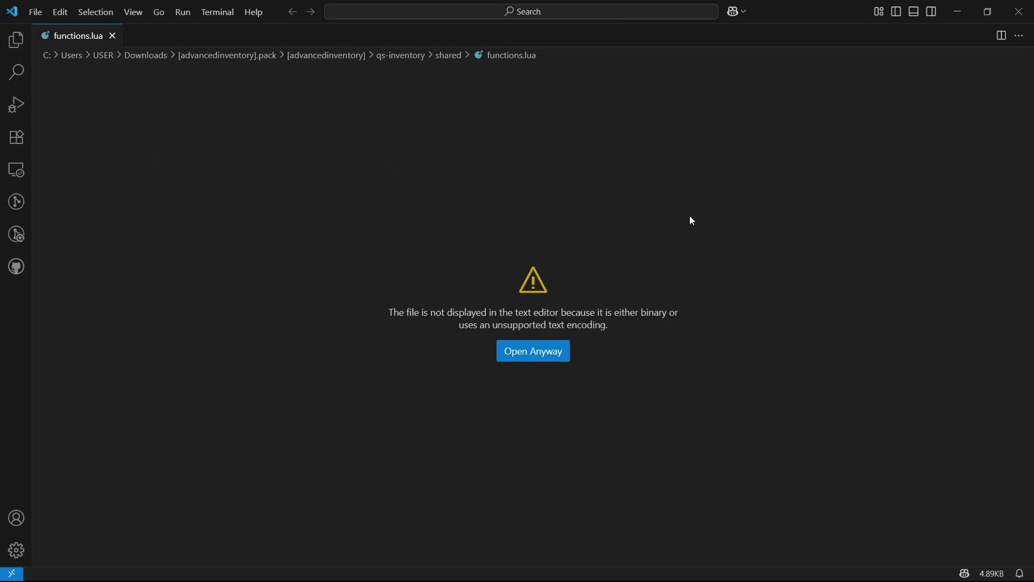
key("alt+Left")
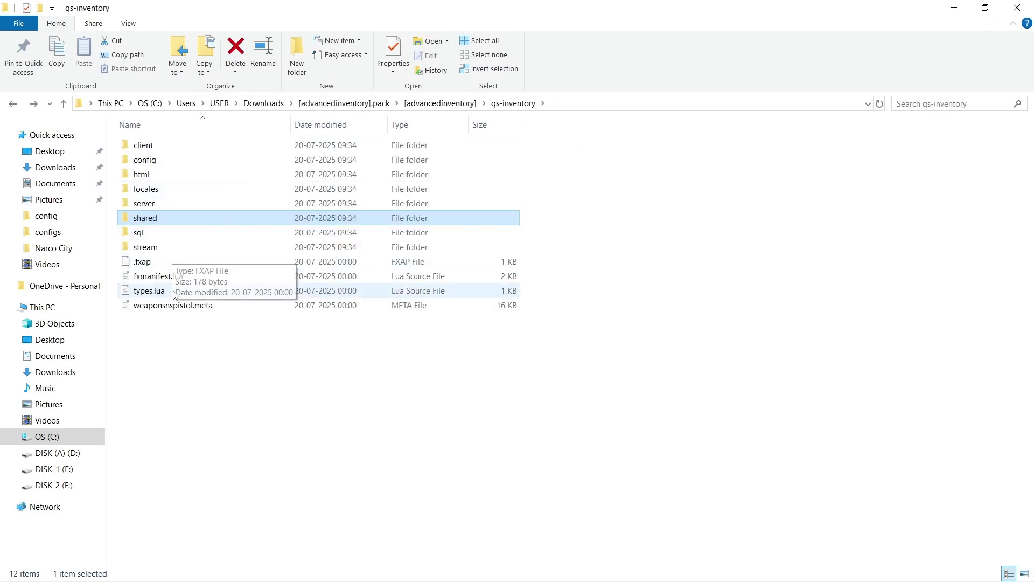
Open qb.sql from the sql folder, review its inventory table statements, close it and go back up to the [advancedinventory].pack folder
double_click(249, 233)
double_click(195, 161)
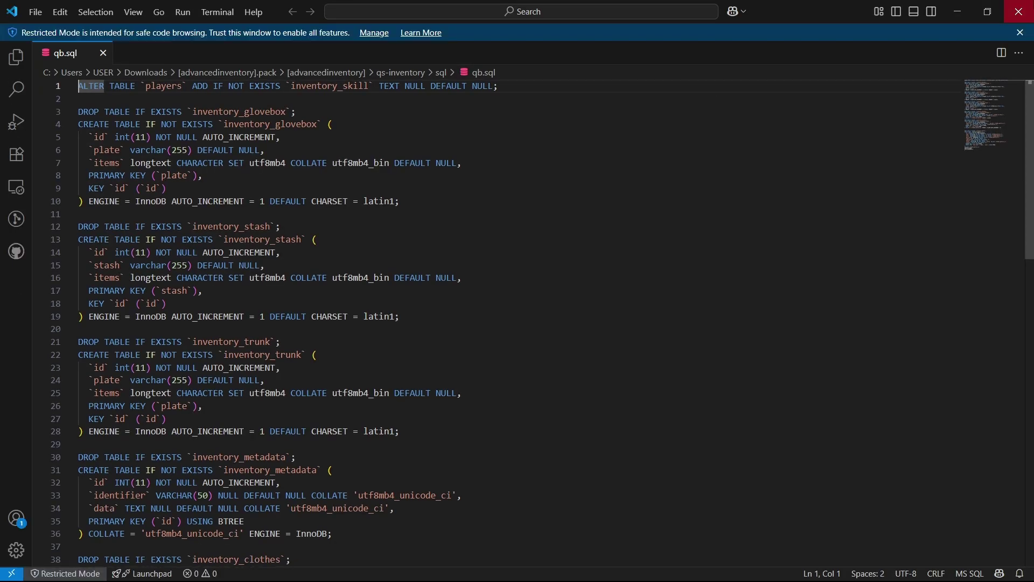
left_click(1023, 8)
key("BackSpace")
key("BackSpace")
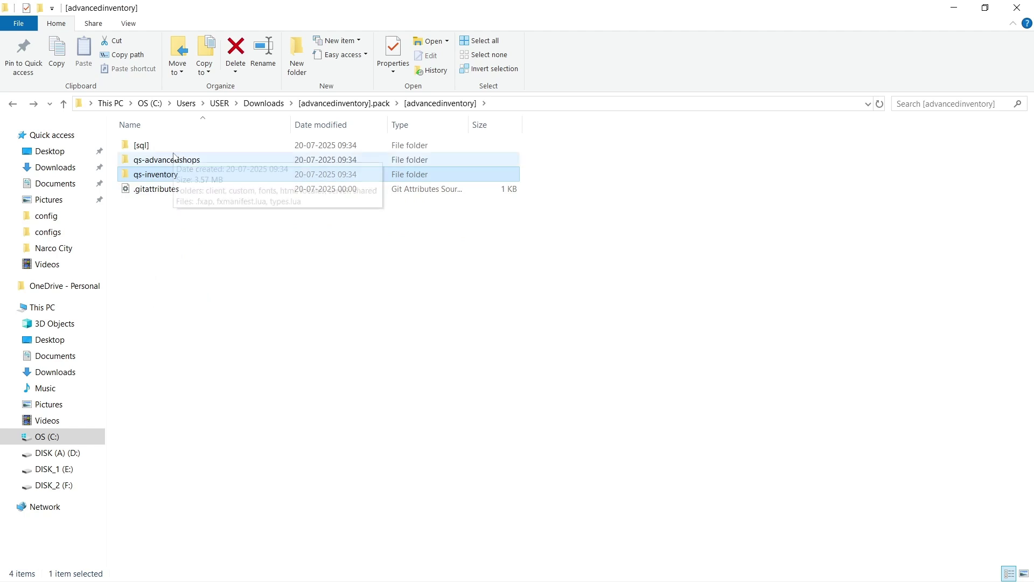
left_click(174, 157)
key("BackSpace")
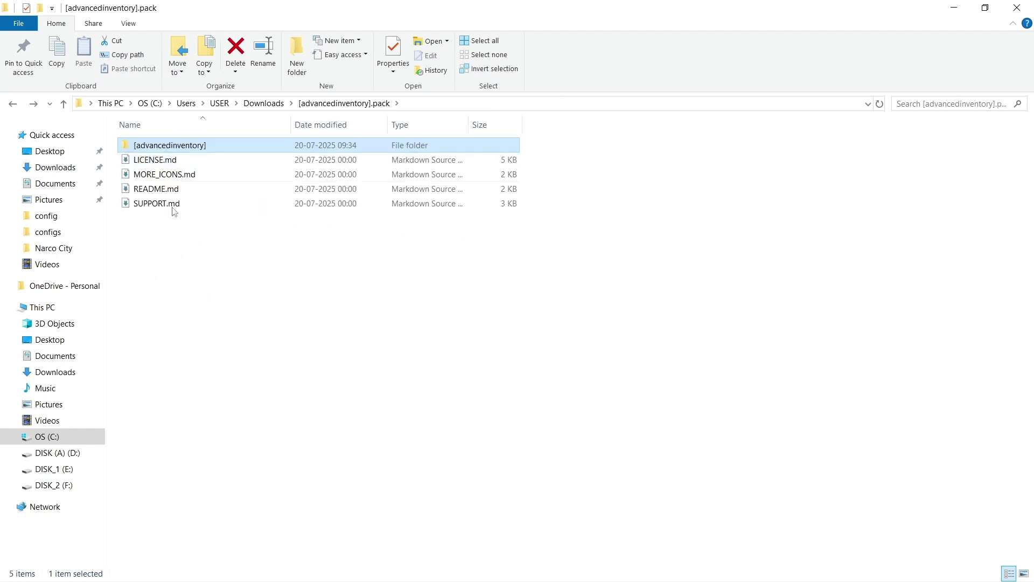
In the Narco City server's resources, check the [advancedinventory] folder and its [dlc] subfolder, and return to the resources folder
left_click(43, 248)
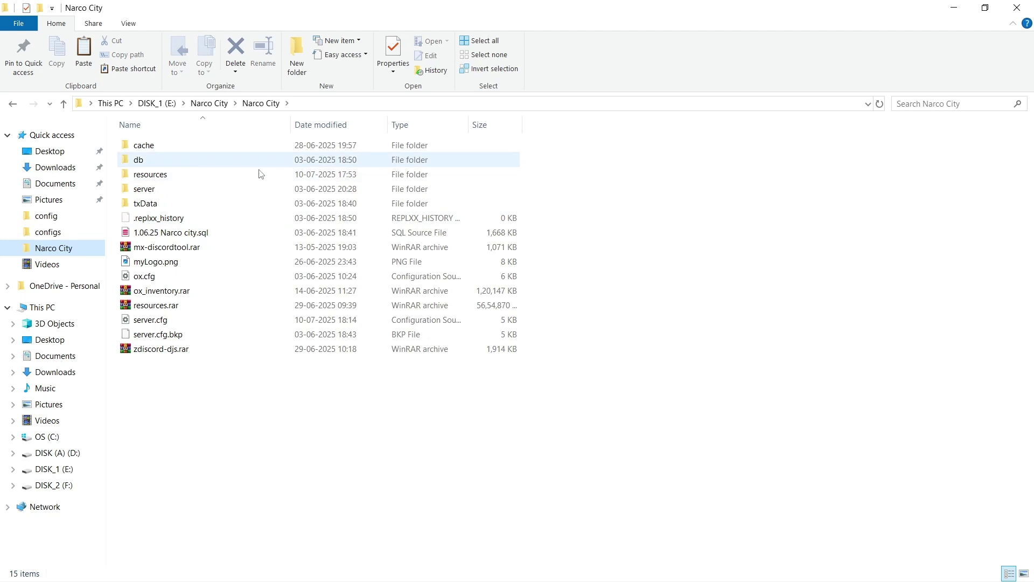
double_click(186, 174)
double_click(201, 145)
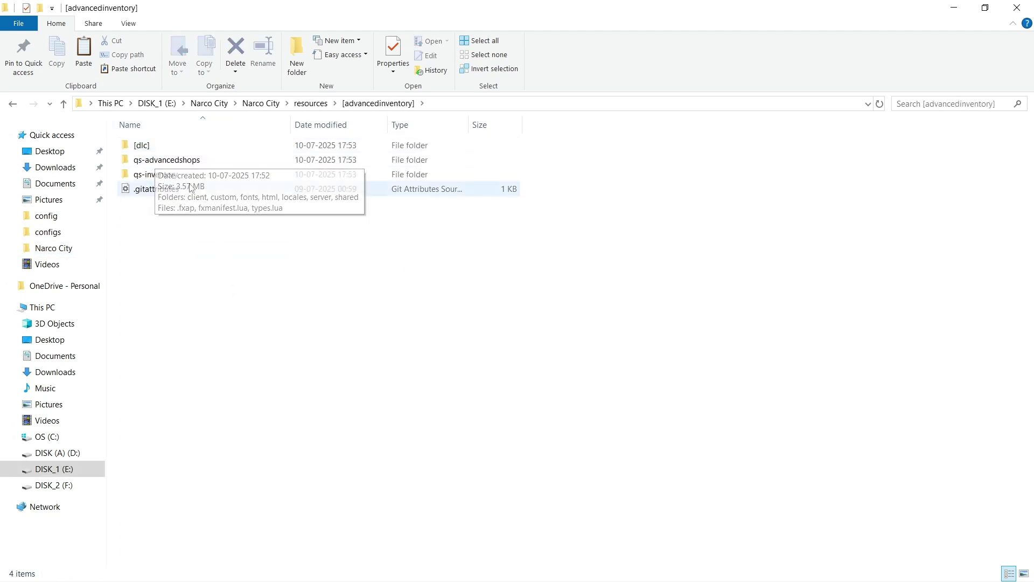
double_click(156, 144)
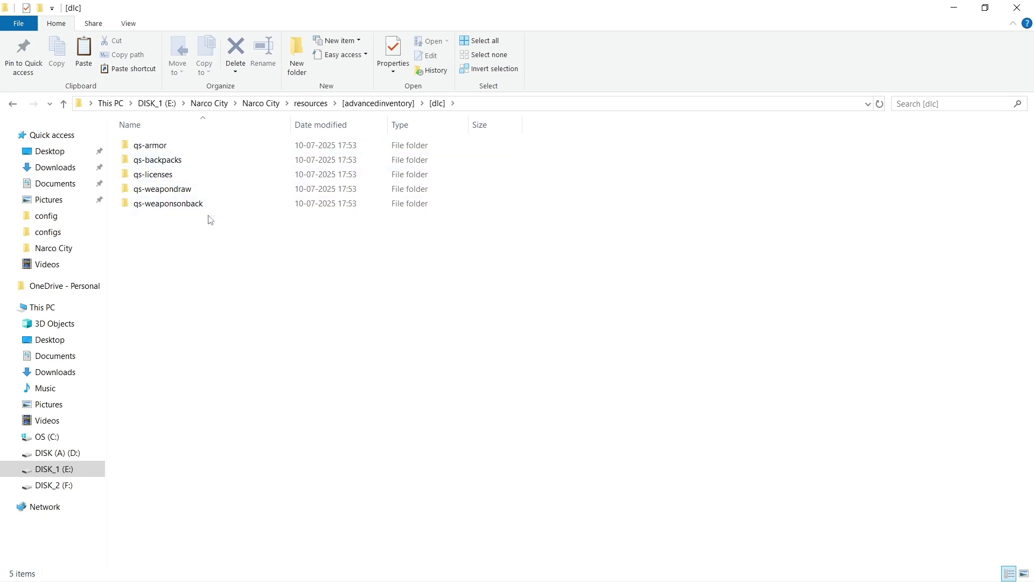
mouse_move(195, 241)
left_mouse_down()
mouse_move(171, 159)
mouse_move(203, 240)
left_mouse_up()
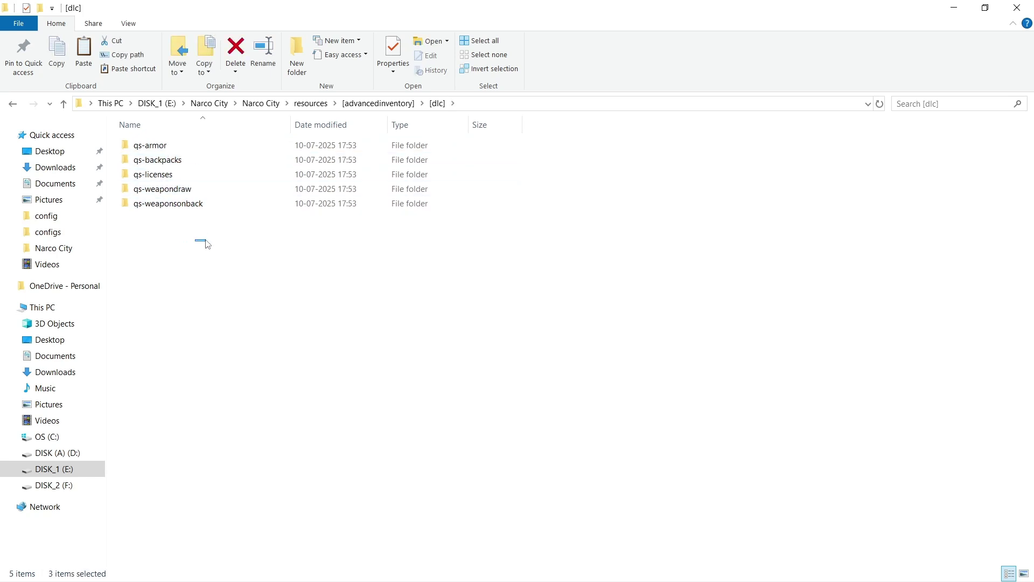
key("BackSpace")
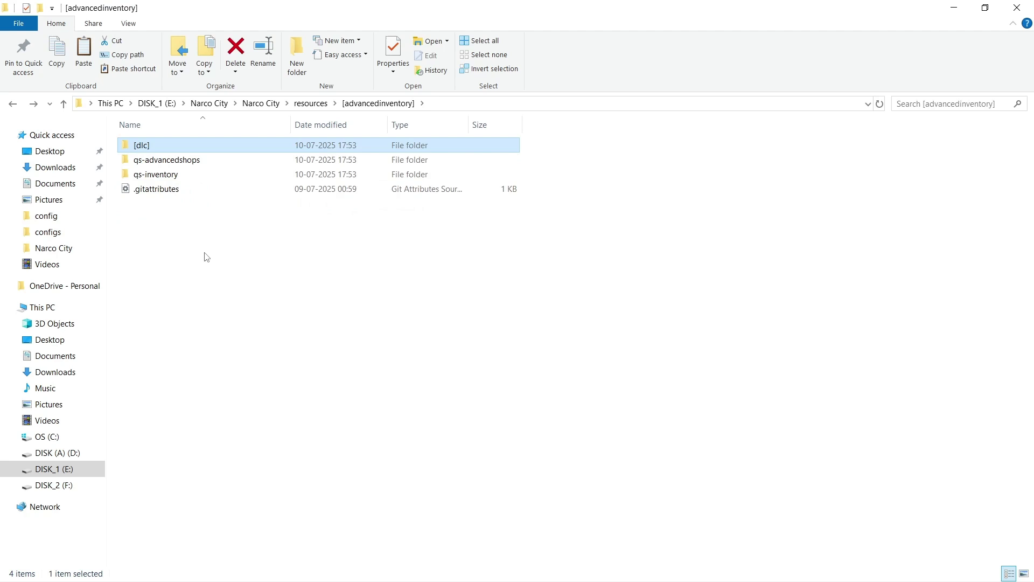
key("BackSpace")
left_click(764, 303)
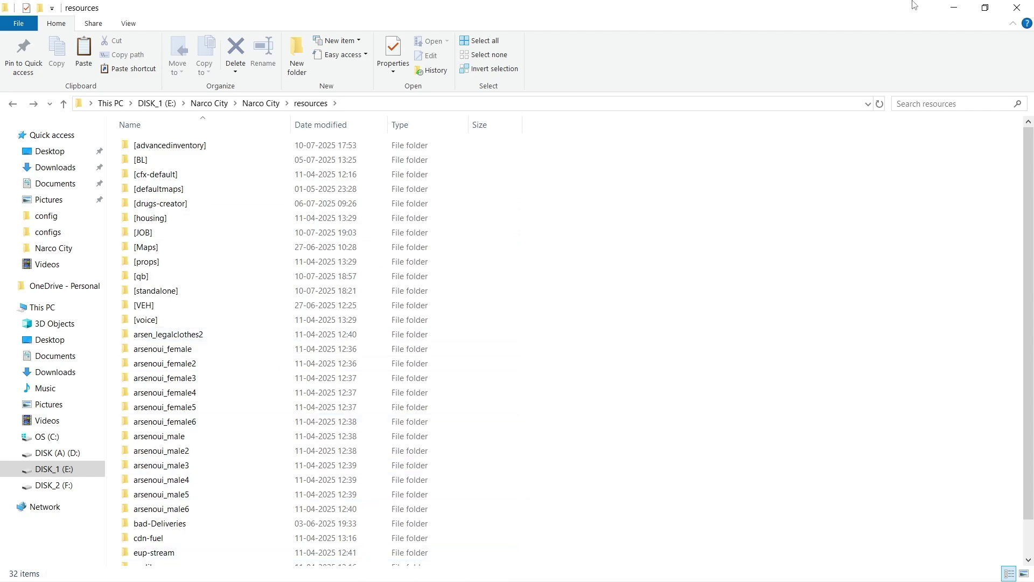
Switch to the Advanced Inventory installation documentation in the browser and review the oxmysql, ox_lib and MugShotBase64 dependencies
left_click(959, 15)
left_click(409, 7)
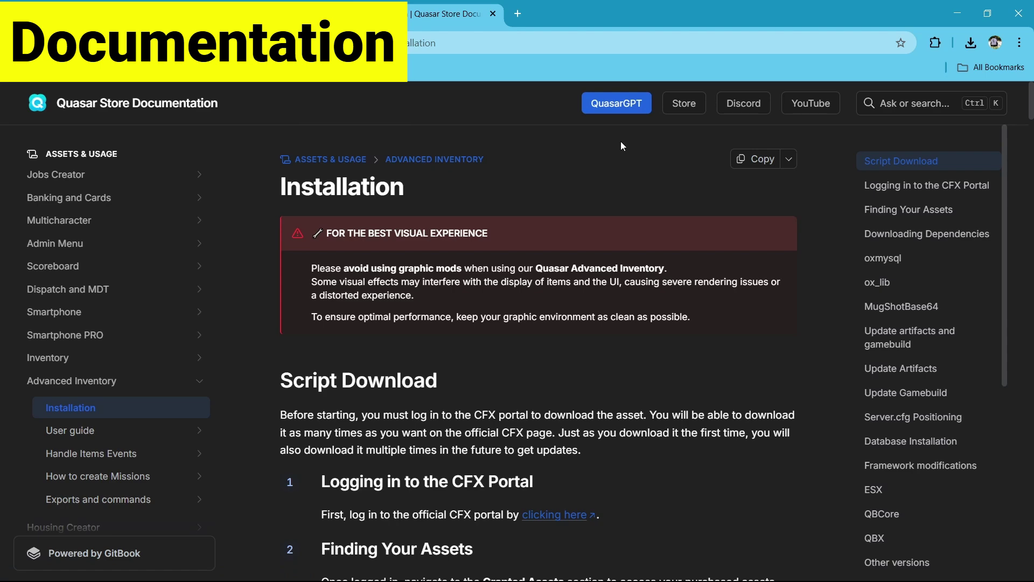
scroll(354, 313, "down", 15)
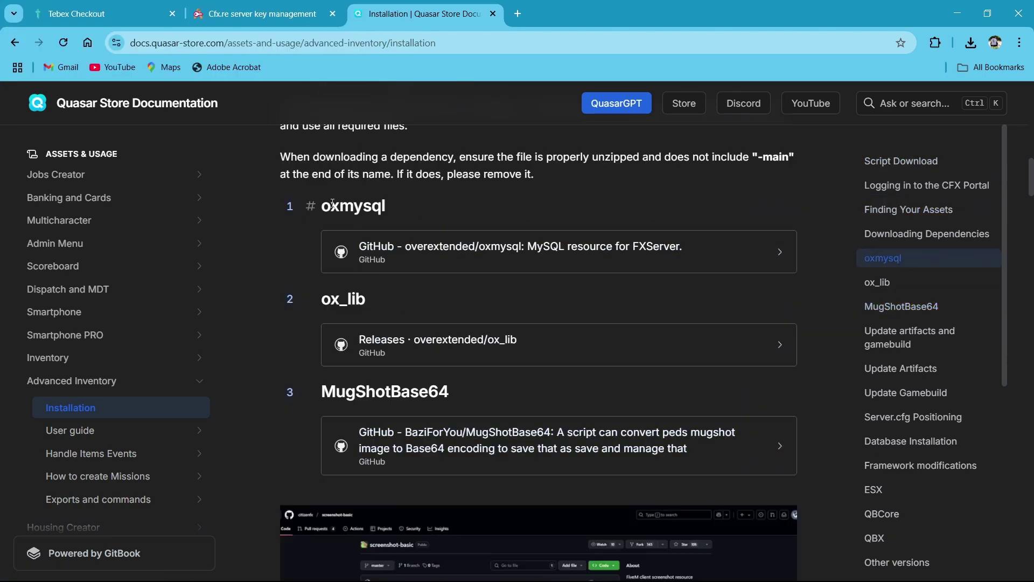
double_click(329, 396)
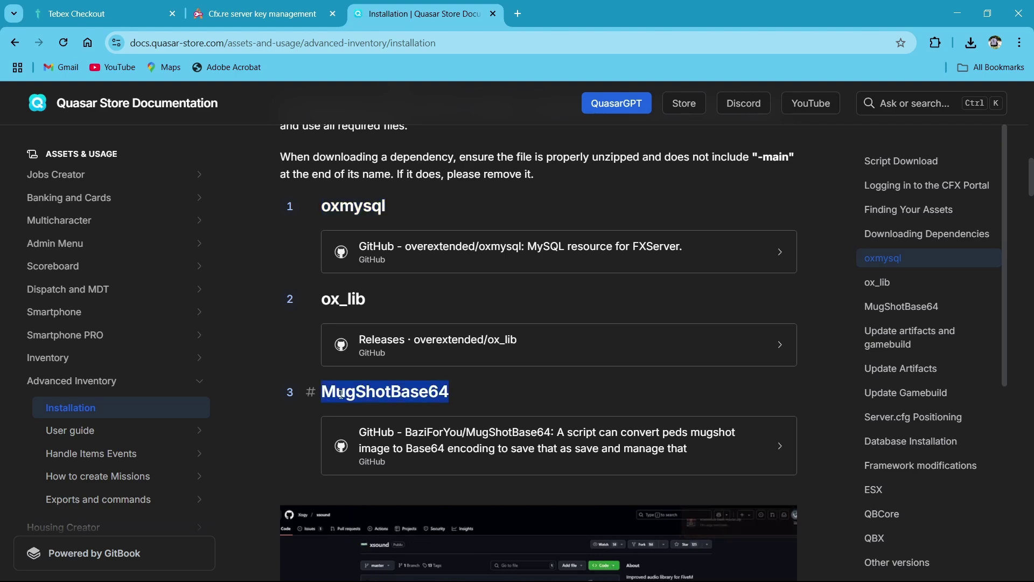
Examine the sv_enforceGameBuild line in the Update Gamebuild section and the Server.cfg Positioning instructions
scroll(296, 305, "down", 3)
scroll(297, 305, "down", 15)
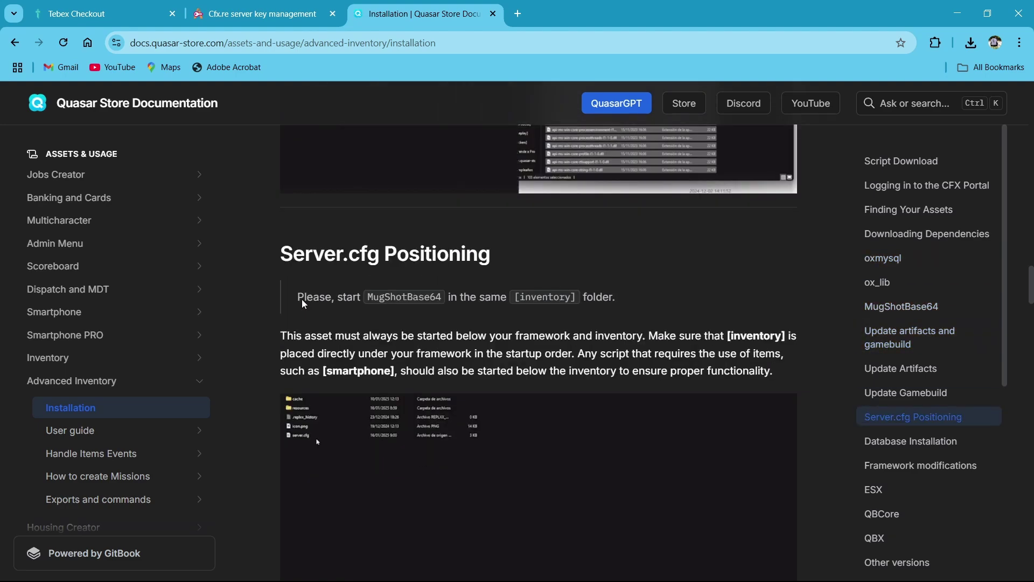
scroll(391, 401, "up", 10)
left_click_drag(335, 388, 452, 384)
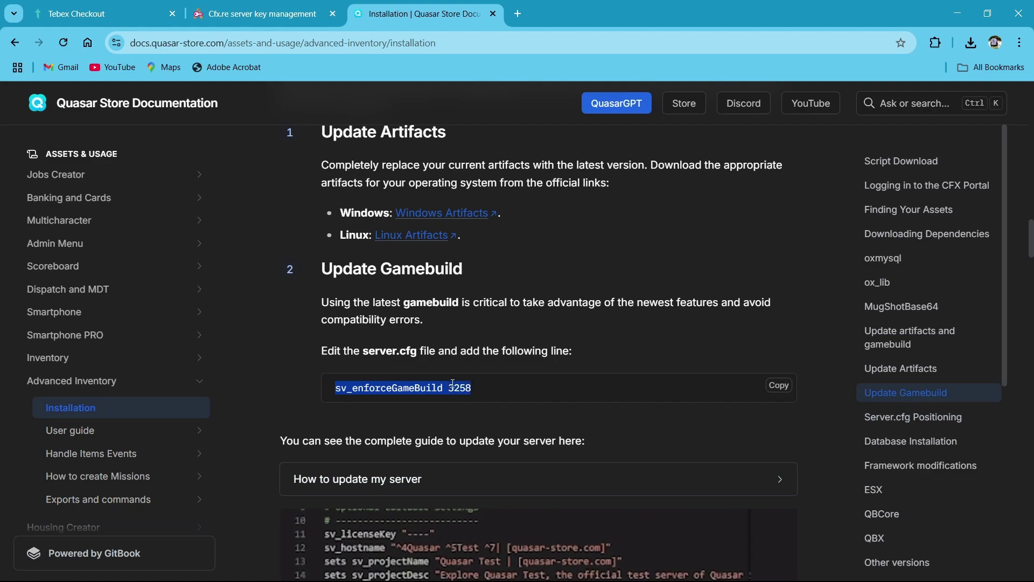
scroll(402, 414, "down", 3)
scroll(404, 418, "down", 10)
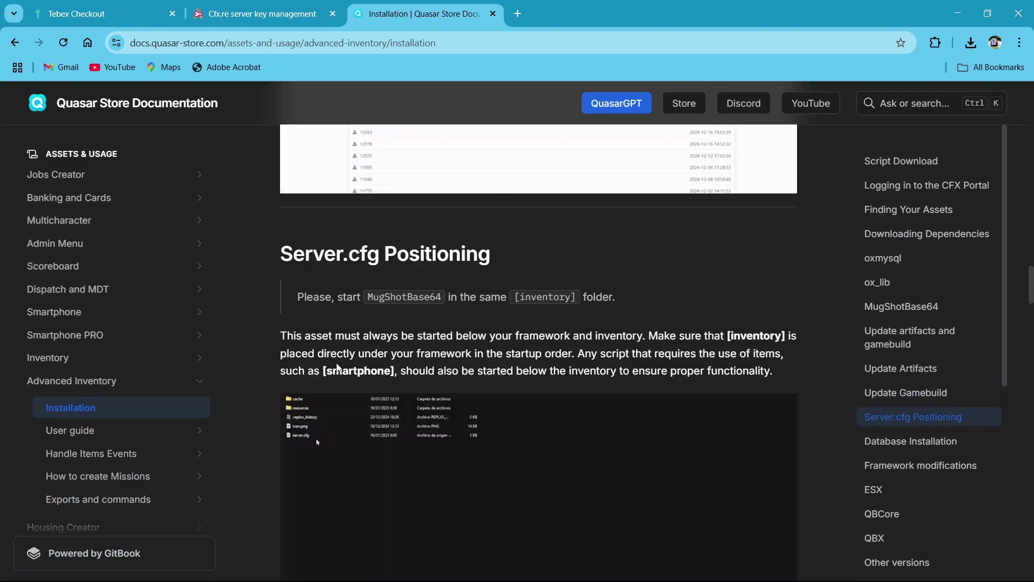
In the Database Installation section, expand the database SQL for esx and qbcore to view it, and collapse both entries
left_click(330, 403)
left_click(390, 364)
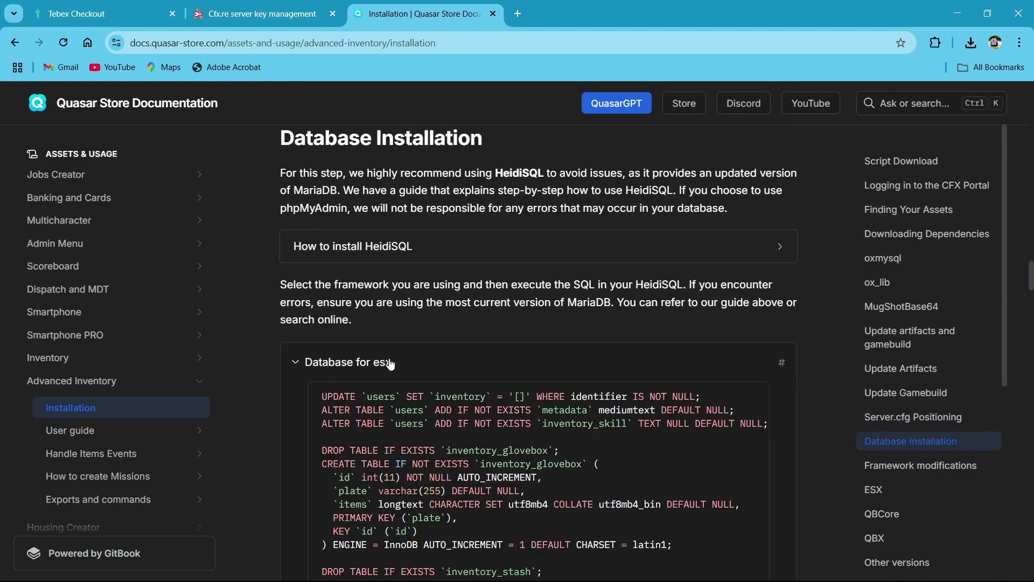
scroll(388, 379, "down", 18)
scroll(387, 378, "up", 18)
left_click(330, 377)
left_click(330, 375)
left_click(342, 364)
left_click(353, 400)
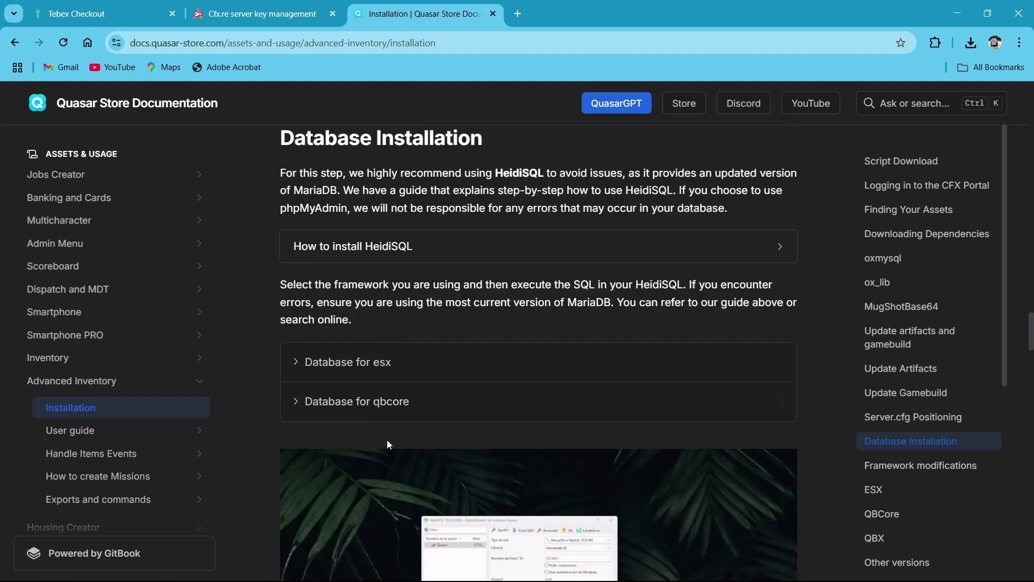
Open the QBCore framework link in the documentation, review the qb-core_1.3.0 GitHub repository's files and show its code download options
scroll(388, 442, "down", 15)
scroll(356, 361, "up", 3)
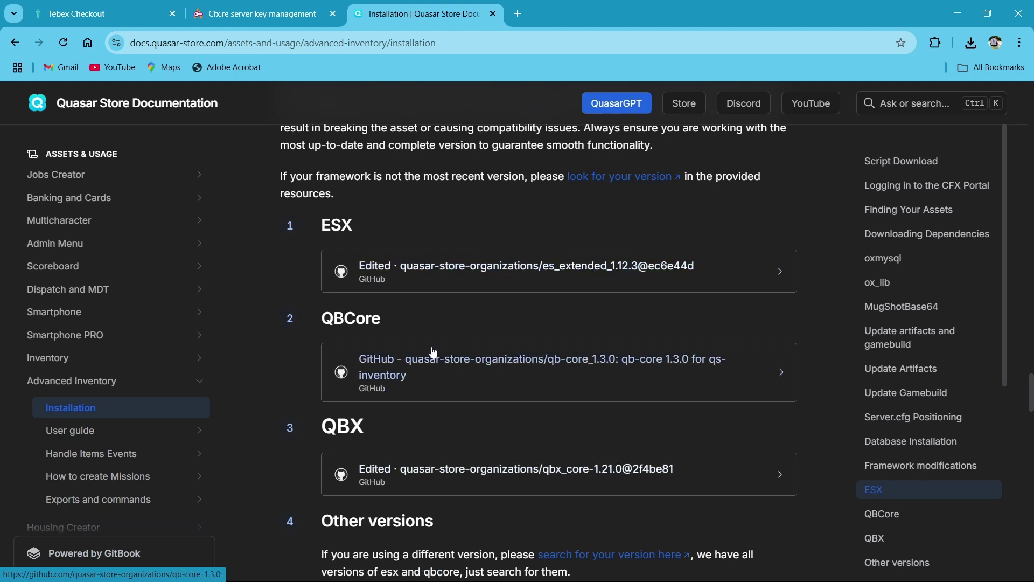
scroll(145, 323, "down", 7)
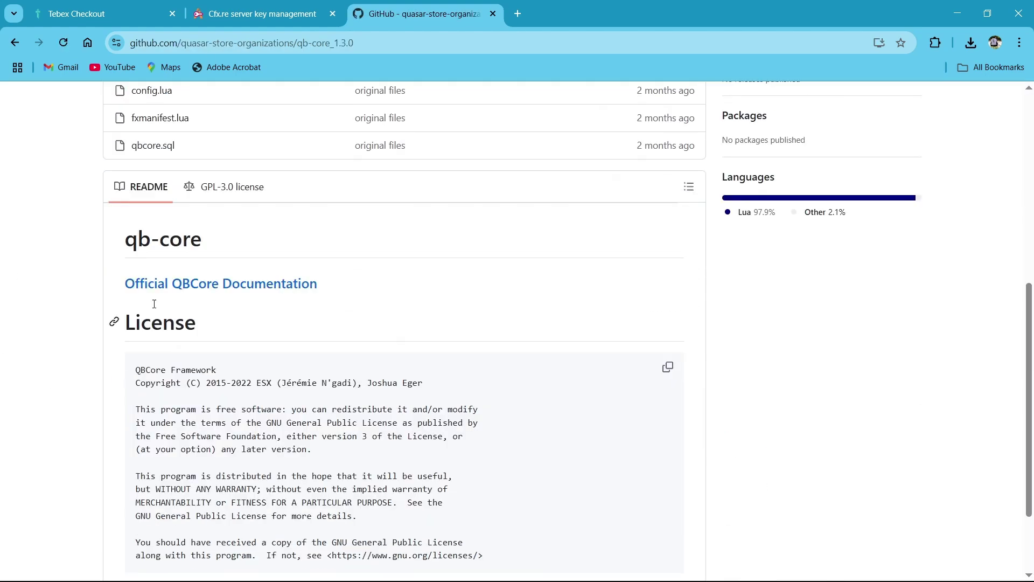
scroll(152, 302, "up", 8)
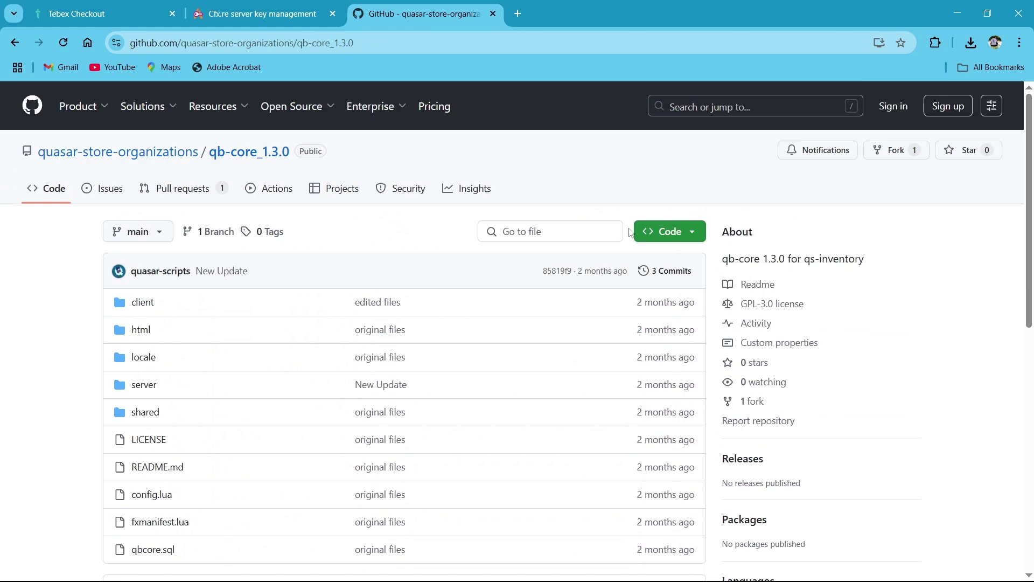
left_click(691, 232)
left_click(565, 398)
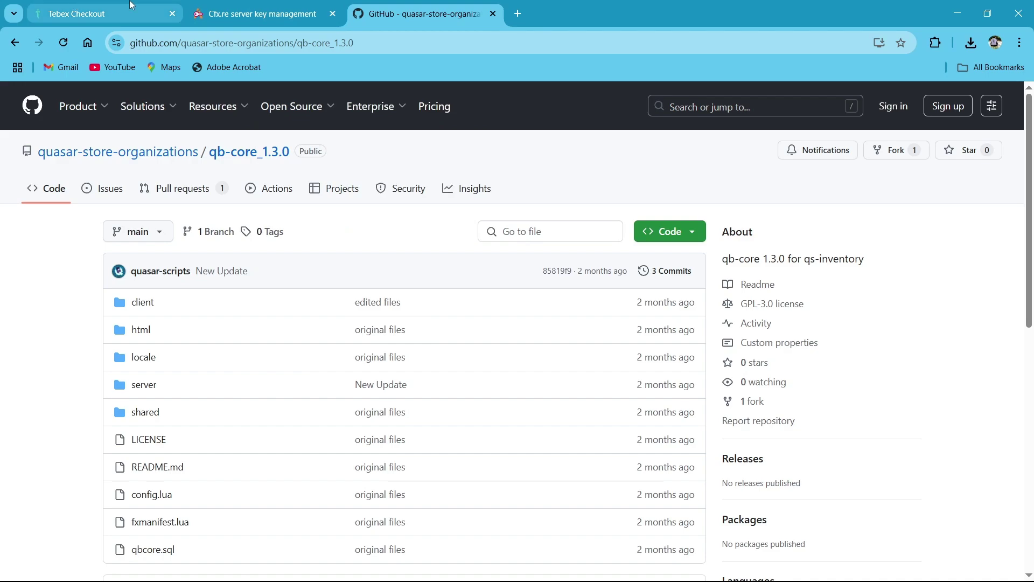
Return to the installation documentation and read the sections on adding items, clothes as items, losing items when dying, and weapons and attachments
key("alt+Left")
scroll(398, 392, "down", 7)
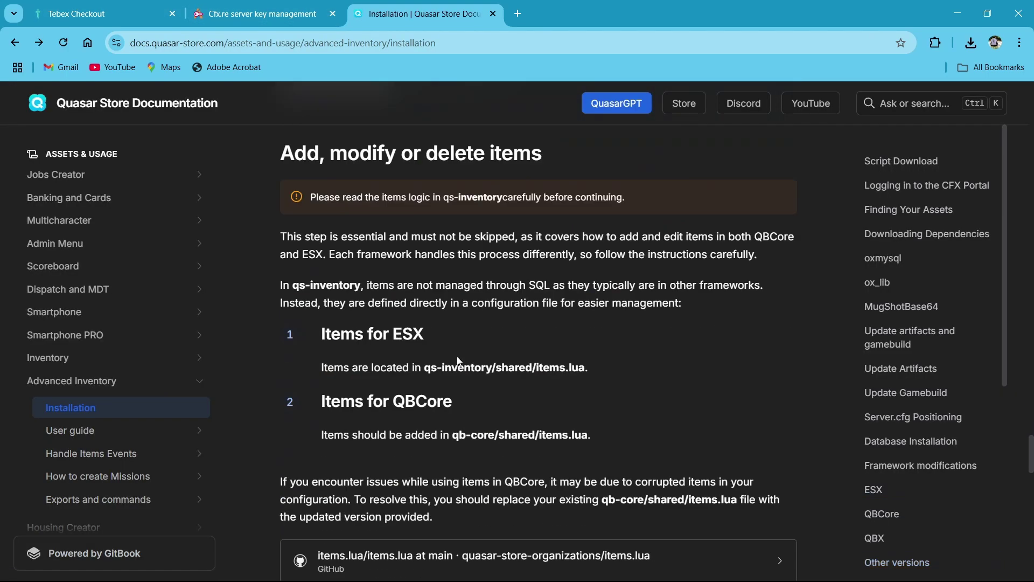
scroll(457, 360, "down", 3)
scroll(515, 343, "up", 3)
scroll(479, 459, "down", 6)
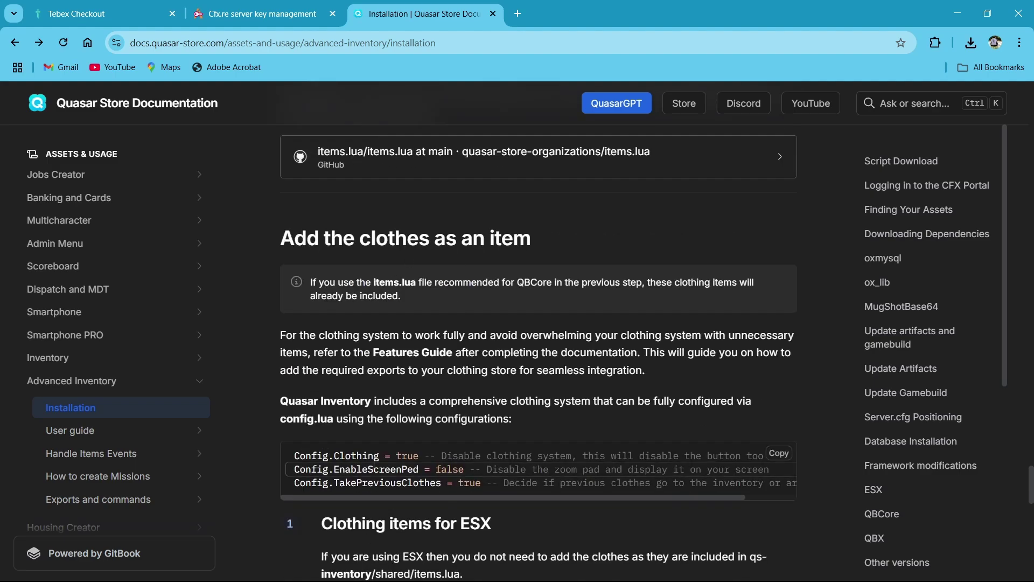
scroll(376, 463, "down", 8)
scroll(346, 446, "down", 8)
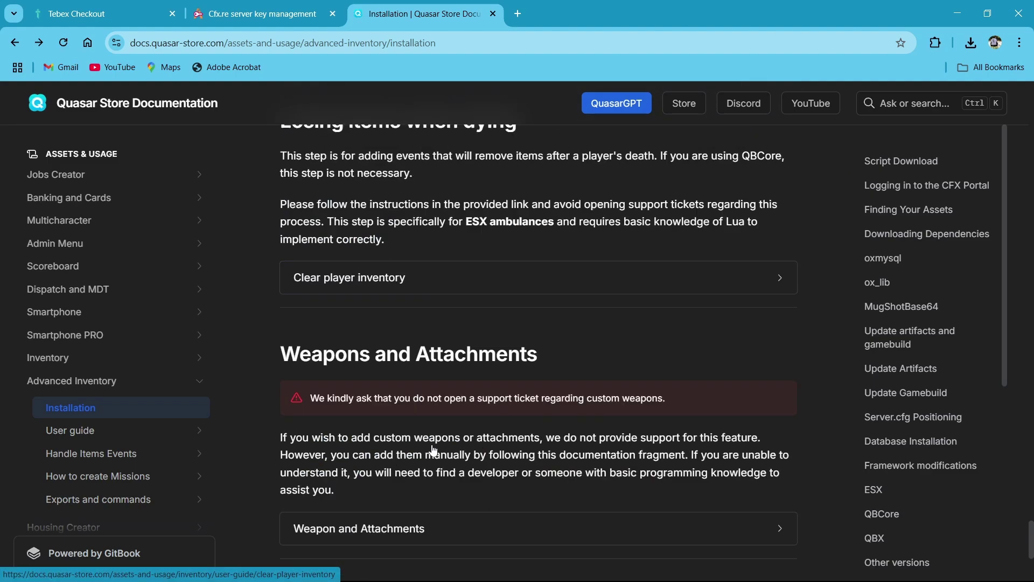
scroll(433, 450, "down", 3)
scroll(404, 398, "up", 10)
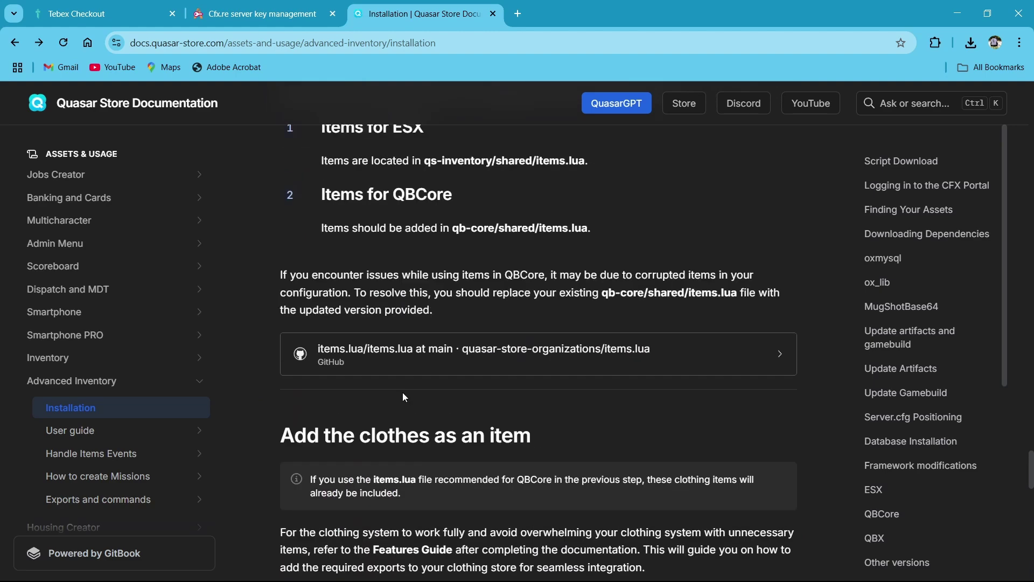
Open the recommended QBCore items.lua on GitHub, copy its contents and look through the weapon definitions
left_click(372, 356)
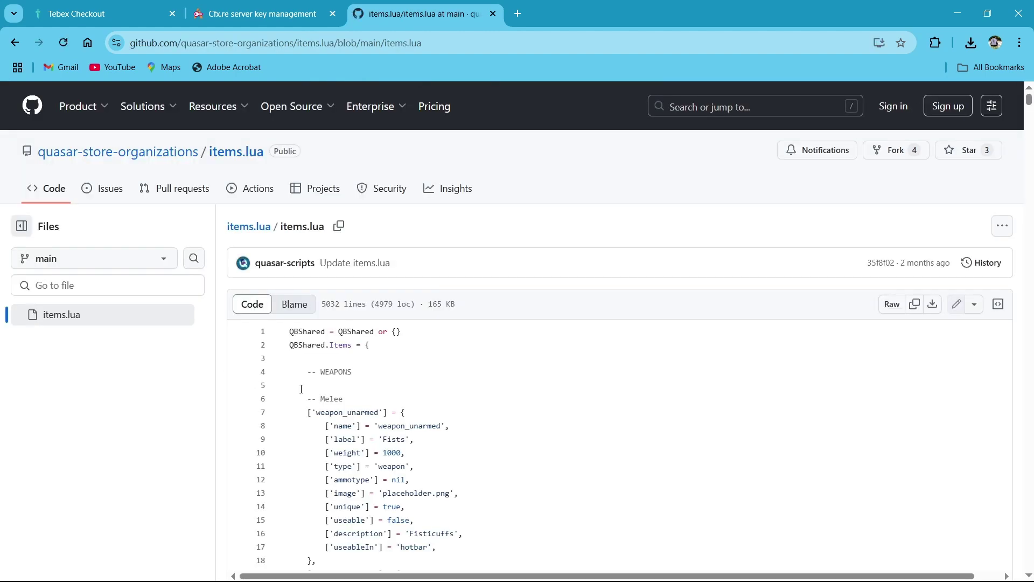
scroll(389, 384, "down", 8)
scroll(914, 350, "up", 8)
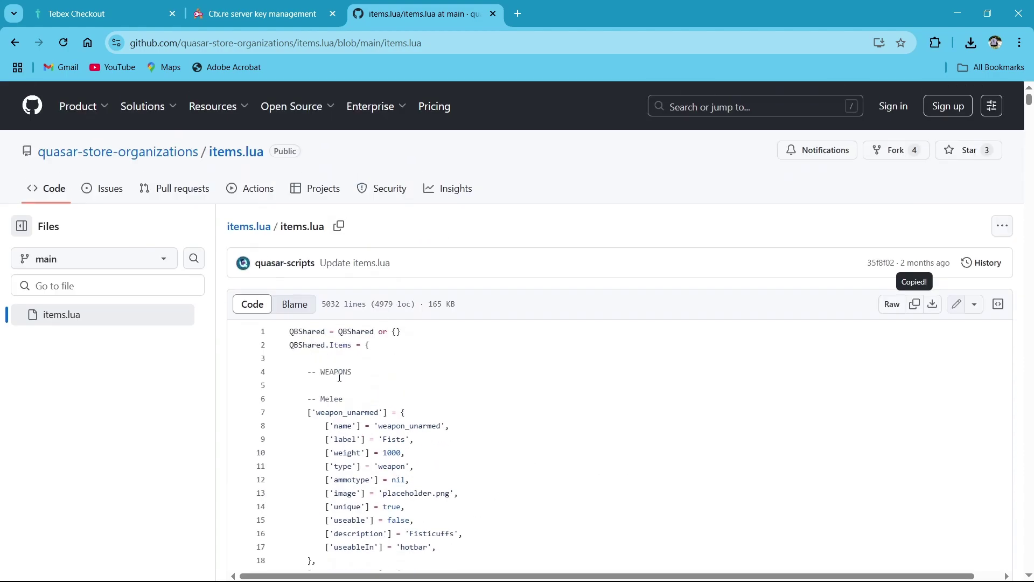
scroll(340, 378, "down", 20)
left_click_drag(442, 436, 534, 386)
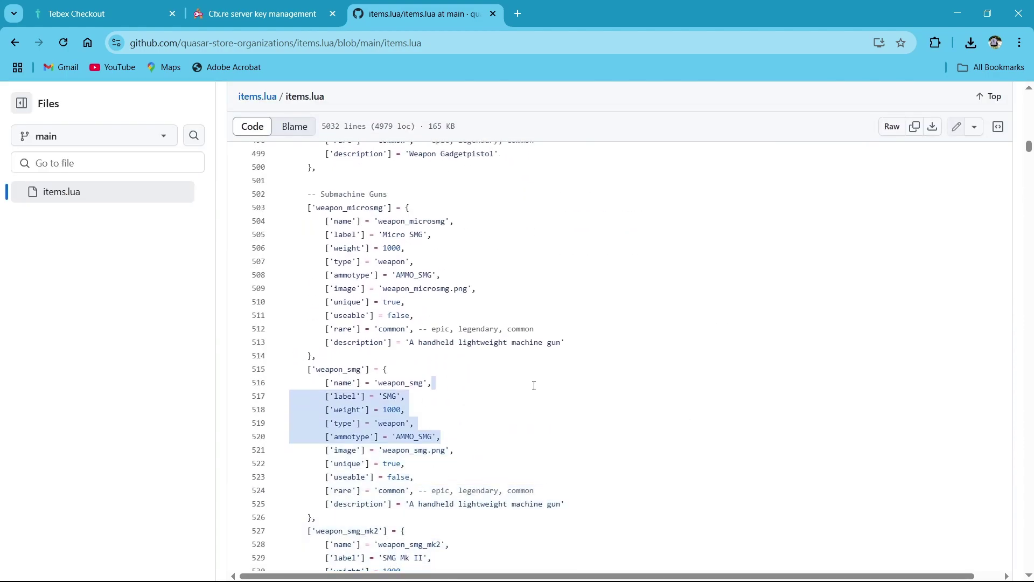
left_click(534, 385)
scroll(534, 386, "up", 20)
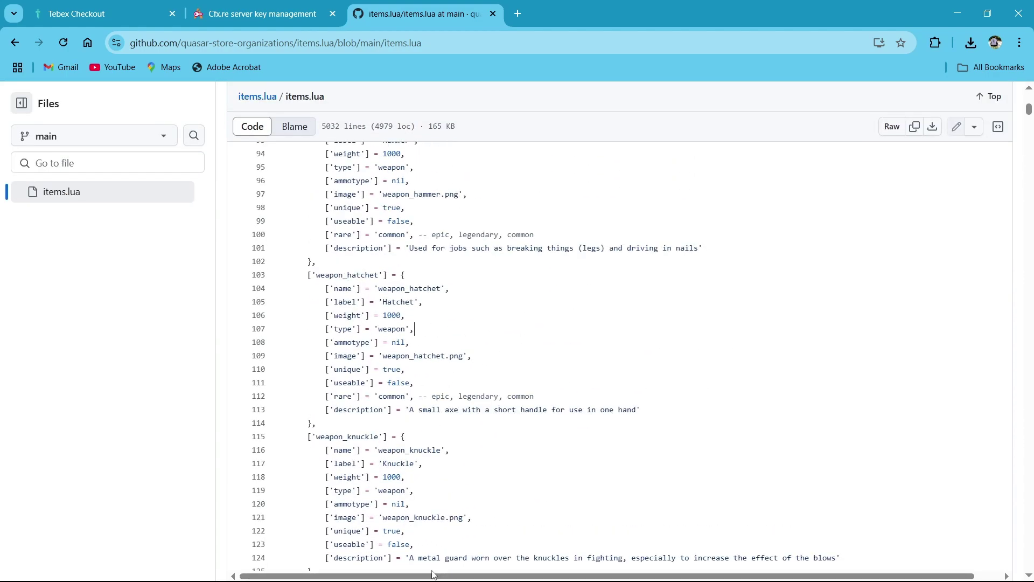
Switch to File Explorer and open items.lua from the resources/[qb]/qb-core/shared folder in the code editor
key("super")
left_click(409, 569)
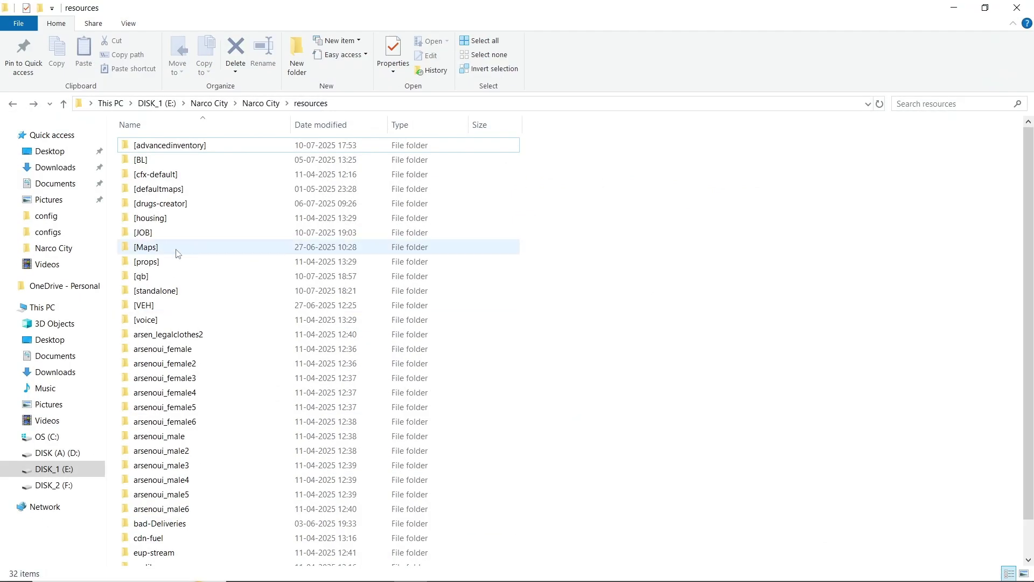
double_click(163, 275)
scroll(173, 370, "down", 6)
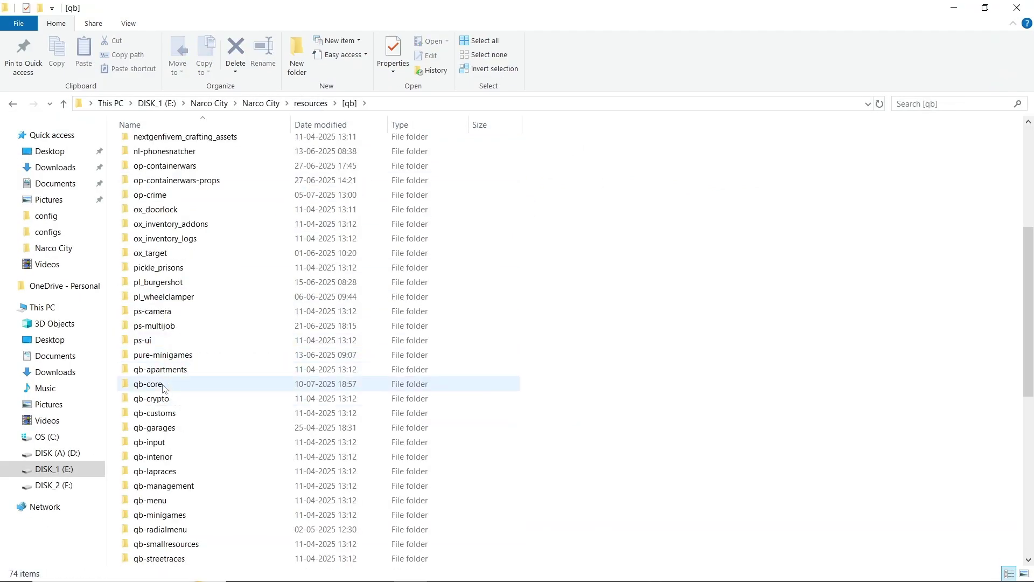
double_click(156, 384)
double_click(169, 203)
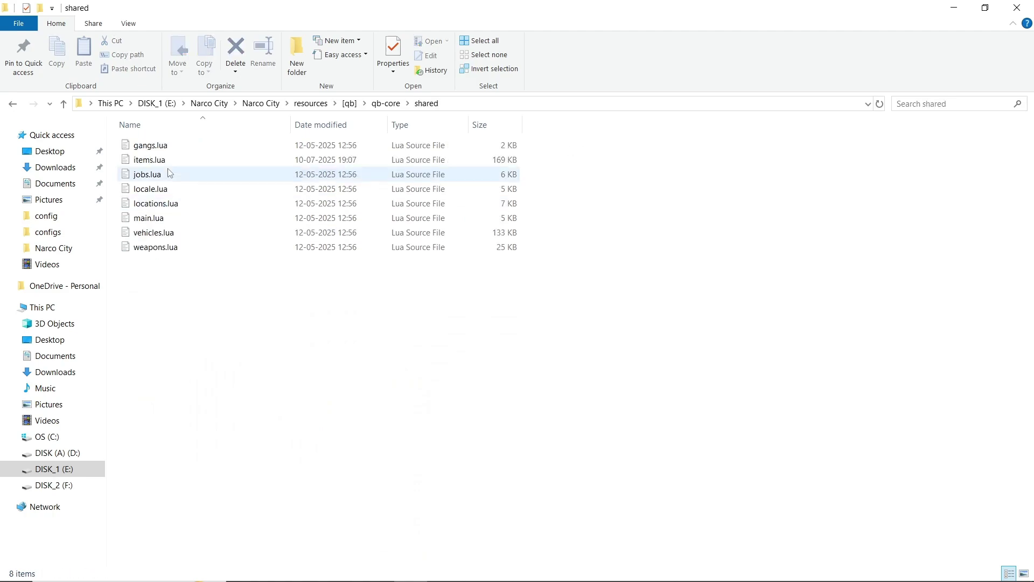
double_click(162, 159)
left_click(146, 114)
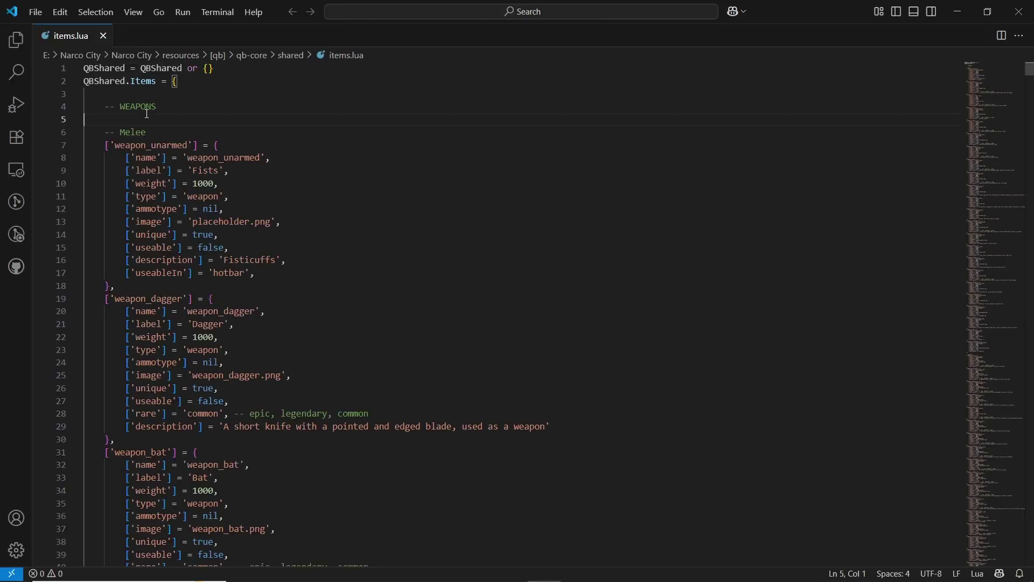
Look through the item definitions at the end of the server's items.lua
left_click_drag(1029, 70, 1032, 551)
scroll(863, 438, "down", 8)
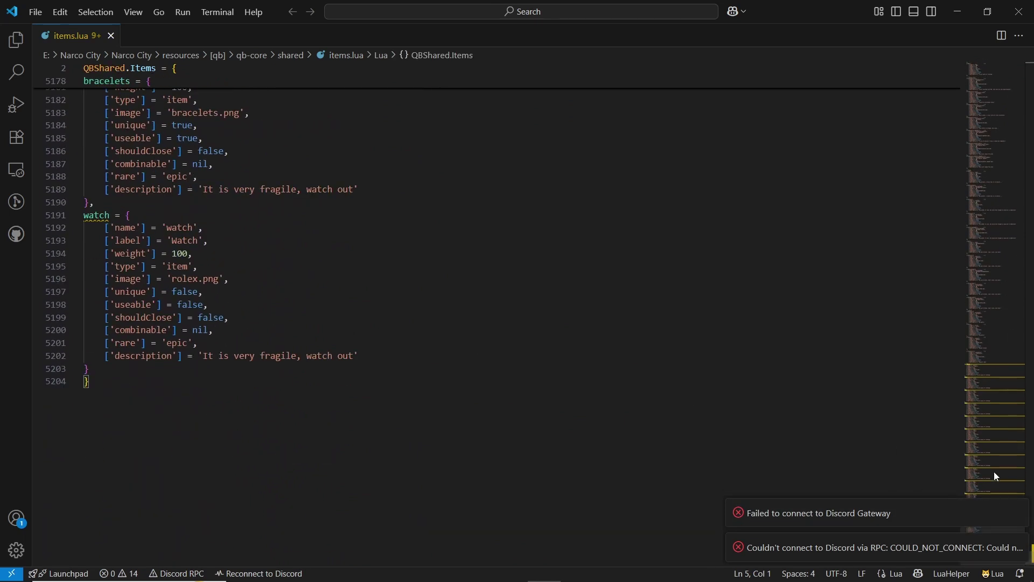
left_click(990, 372)
left_click_drag(991, 372, 994, 408)
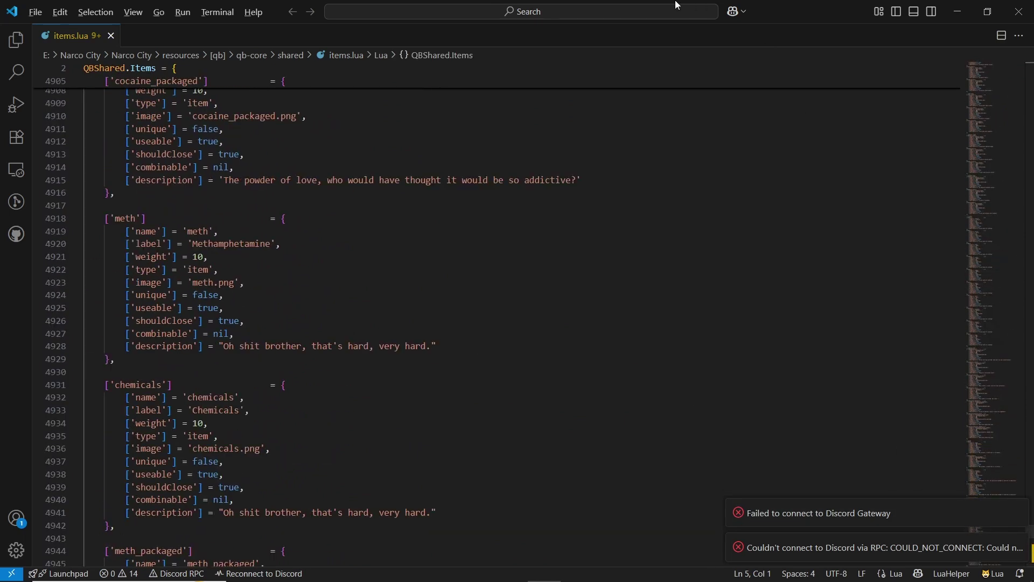
Return to the installation documentation in the browser and expand the clothing items code for QBCore to copy it
key("alt+Tab")
key("alt+Tab")
key("alt+Left")
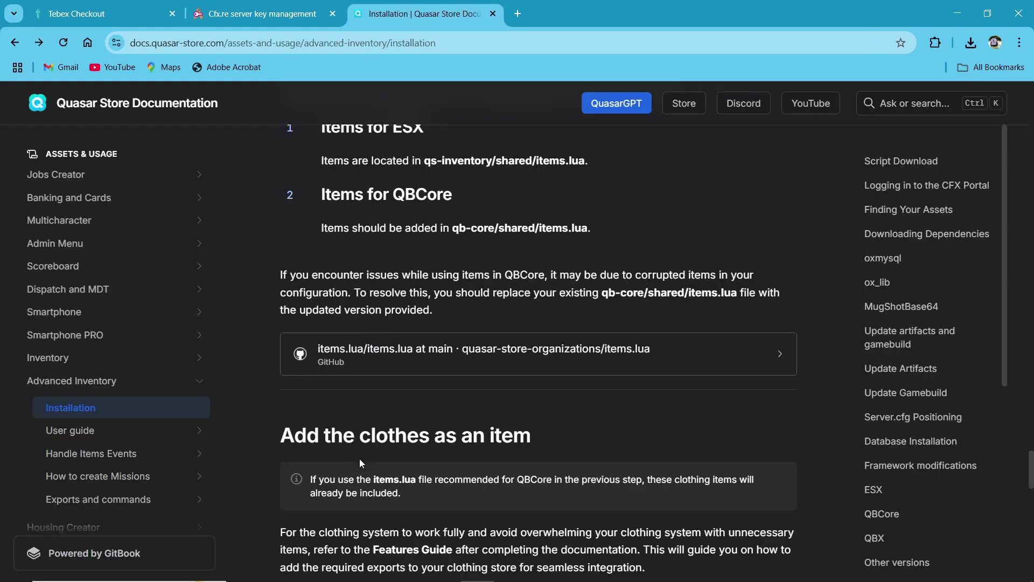
scroll(361, 462, "down", 6)
scroll(509, 302, "up", 3)
scroll(456, 318, "down", 6)
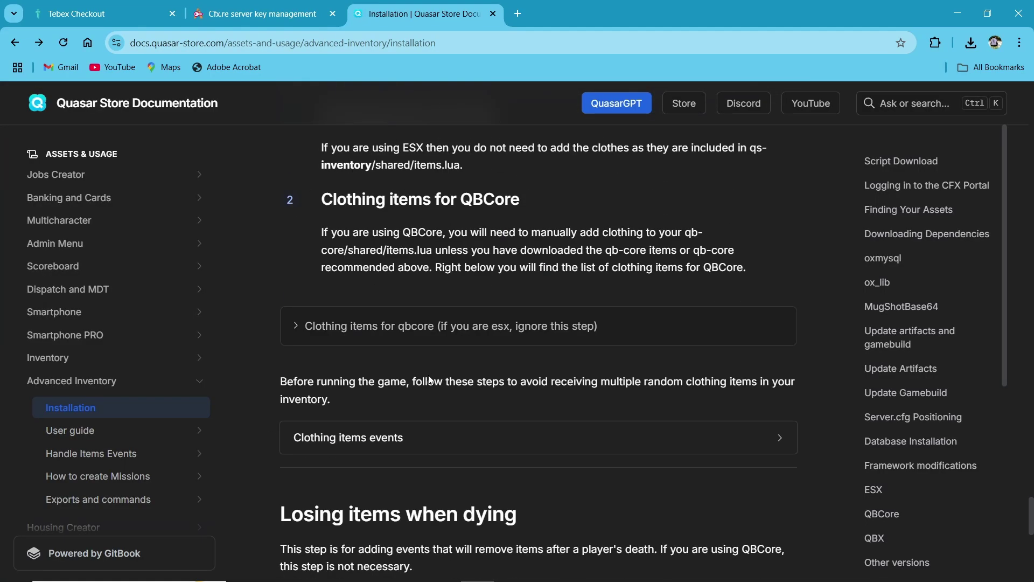
left_click(700, 326)
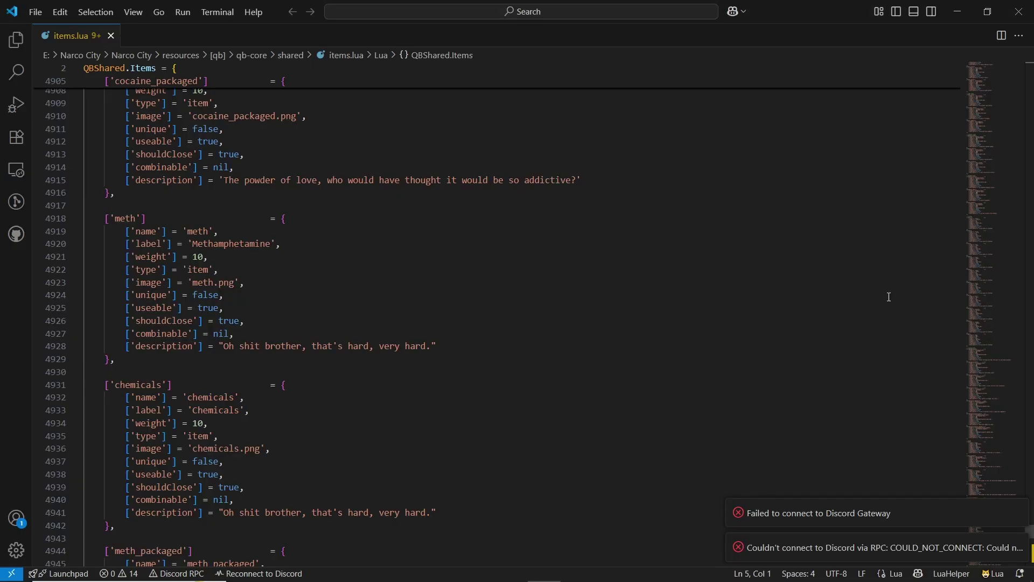
Paste the clothing items above the cocaine entry in items.lua, undo the paste and close the editor
scroll(889, 296, "up", 13)
scroll(917, 116, "down", 5)
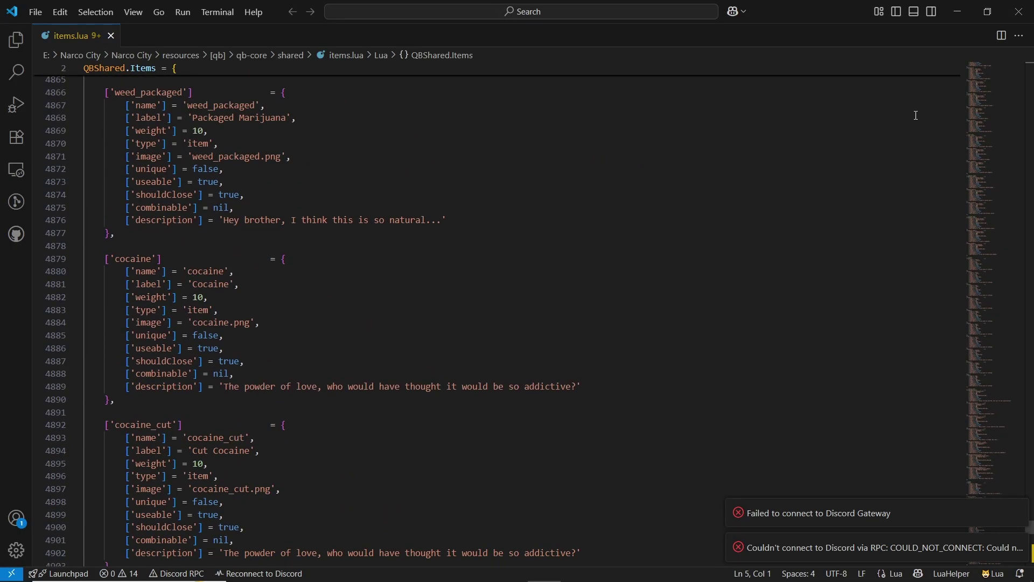
key("ctrl+v")
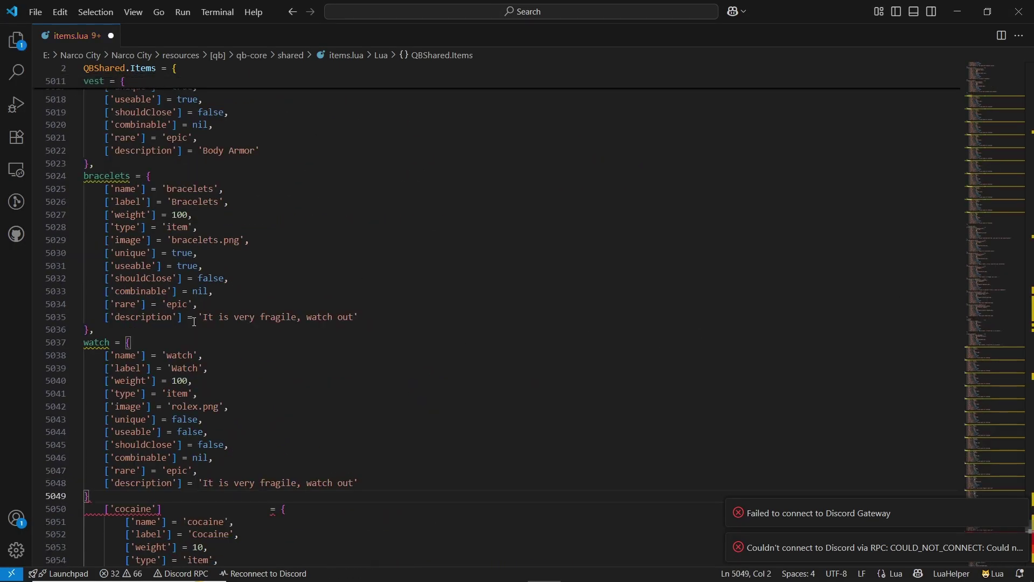
key("ctrl+z")
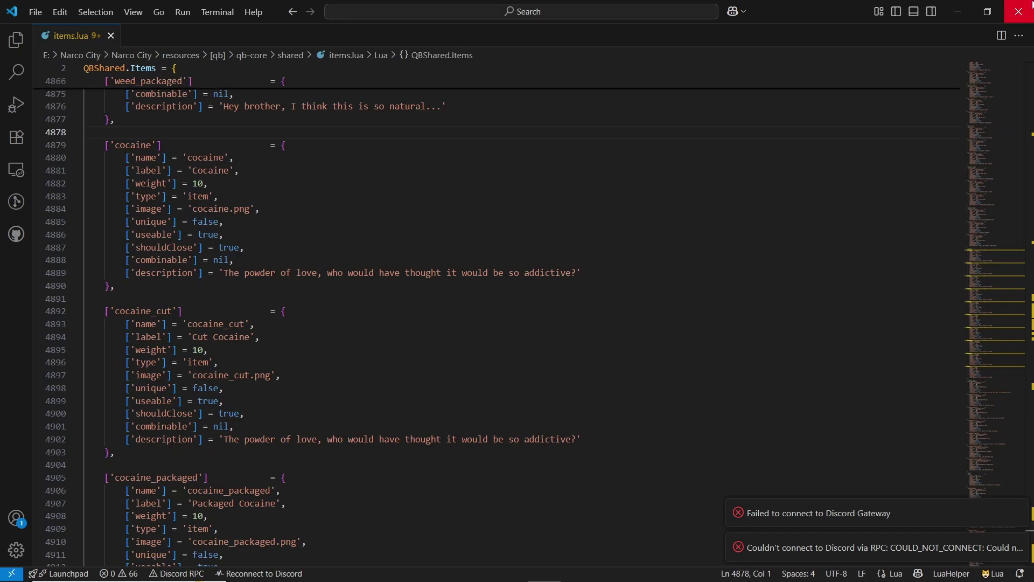
left_click(1031, 4)
Open the How to change key bindings guide from the installation documentation, review its keybind reset instructions and return
key("alt+Tab")
scroll(500, 383, "down", 5)
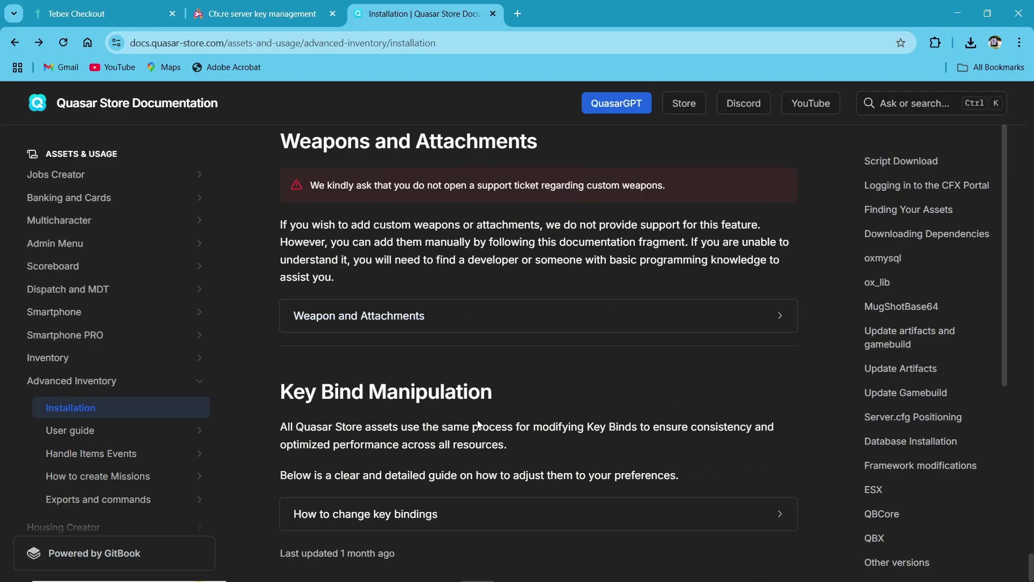
left_click(372, 514)
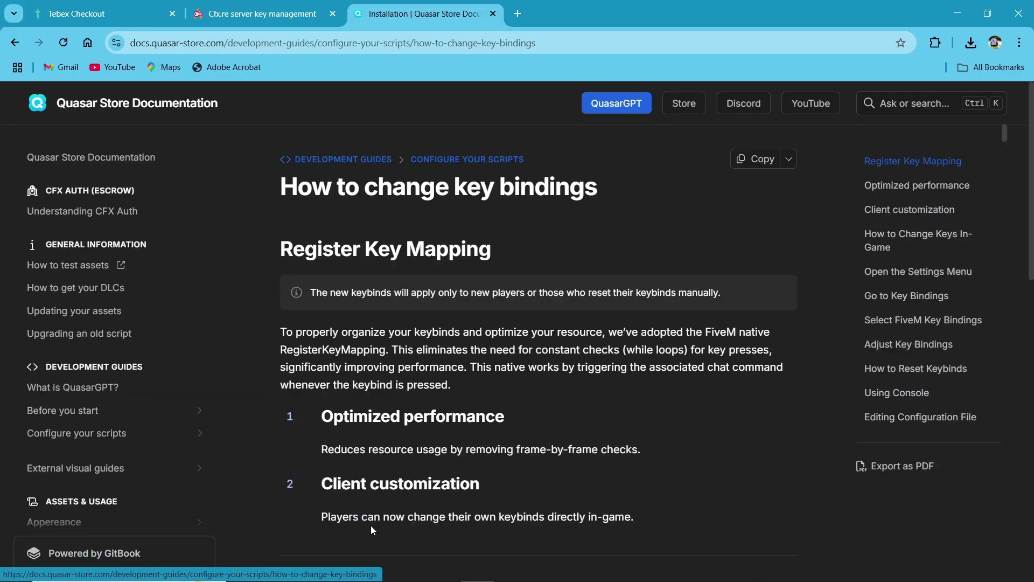
scroll(386, 449, "down", 10)
scroll(370, 385, "down", 3)
triple_click(439, 441)
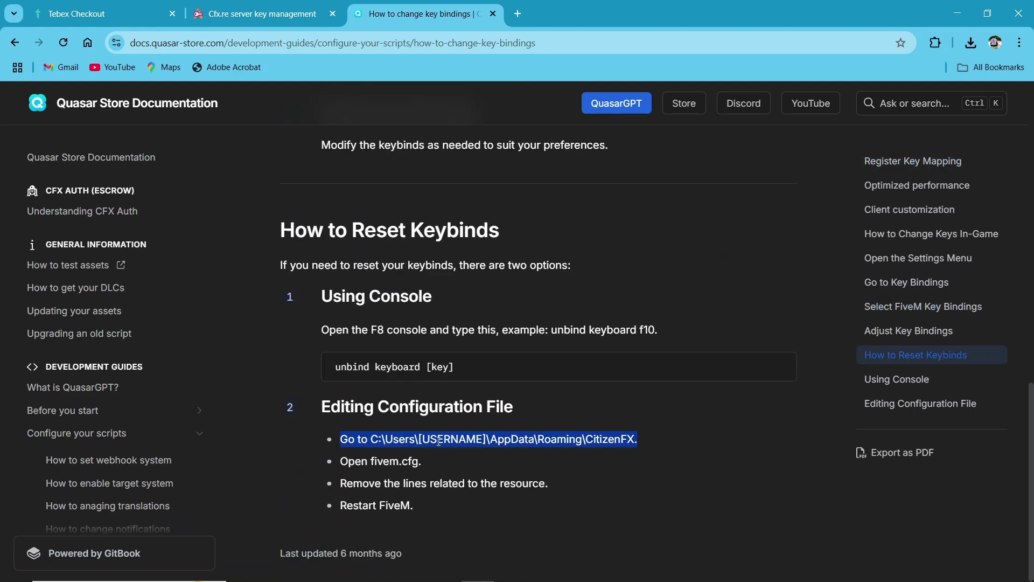
left_click(532, 445)
key("alt+Left")
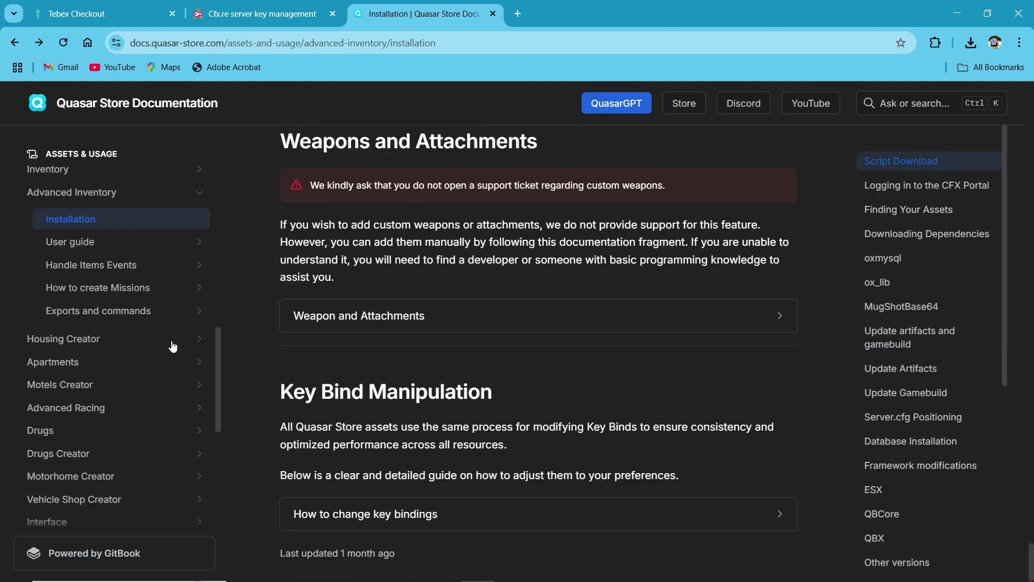
Expand the Advanced Inventory user guide, open its Item functionalities page and look over the available guide topics
left_click(115, 250)
left_click(134, 273)
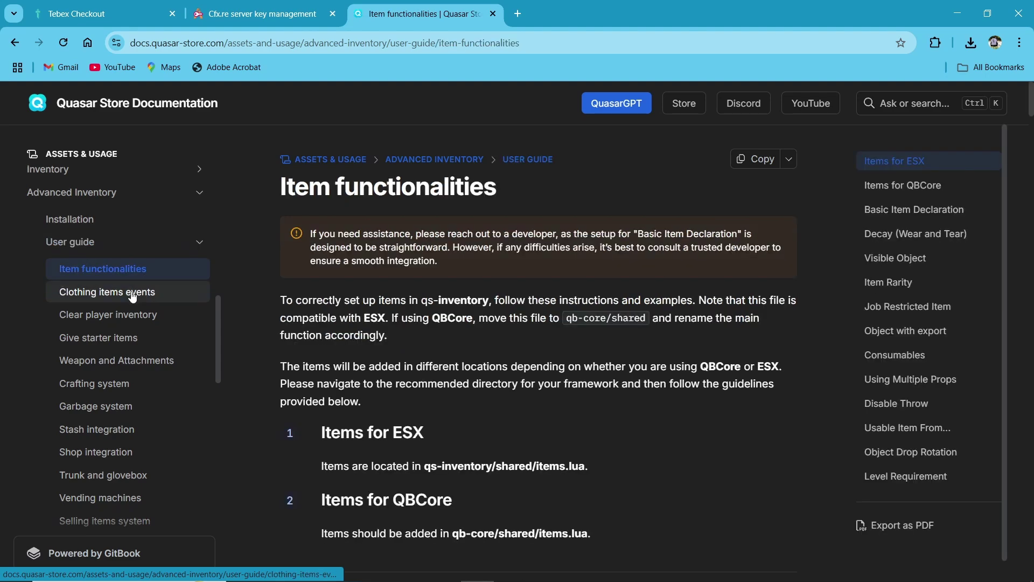
scroll(448, 424, "down", 9)
scroll(466, 332, "up", 10)
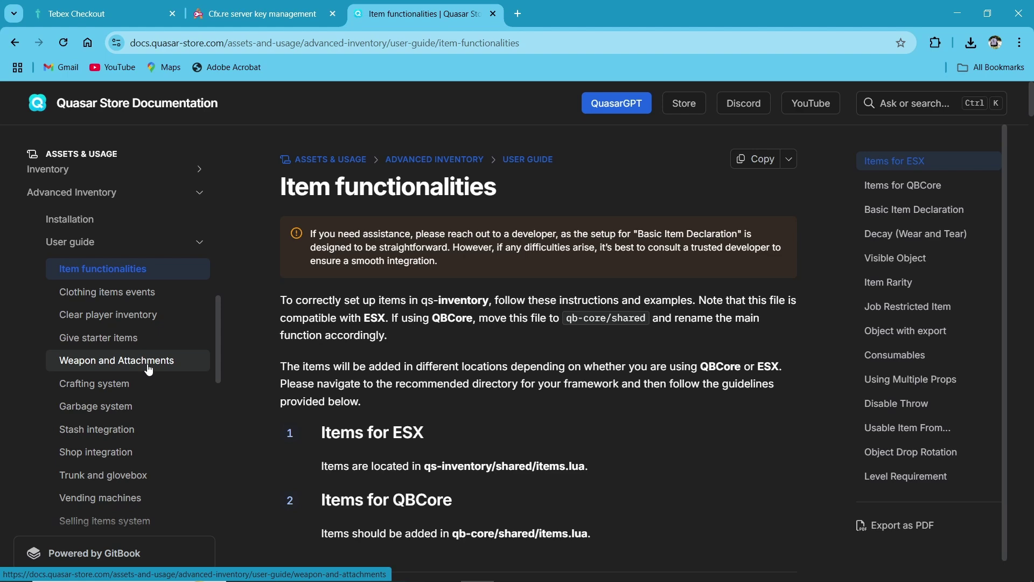
scroll(178, 340, "down", 3)
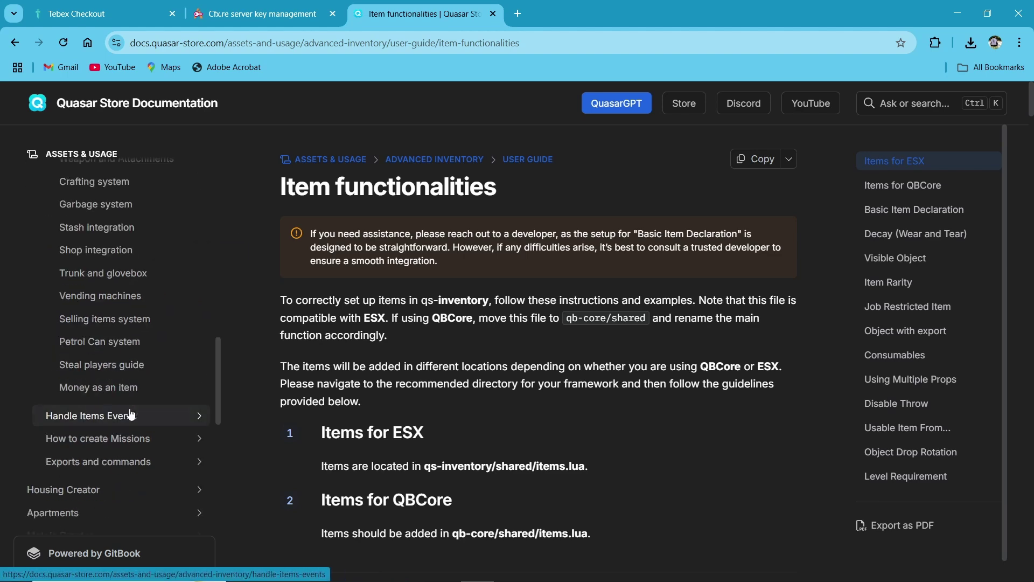
scroll(137, 365, "up", 3)
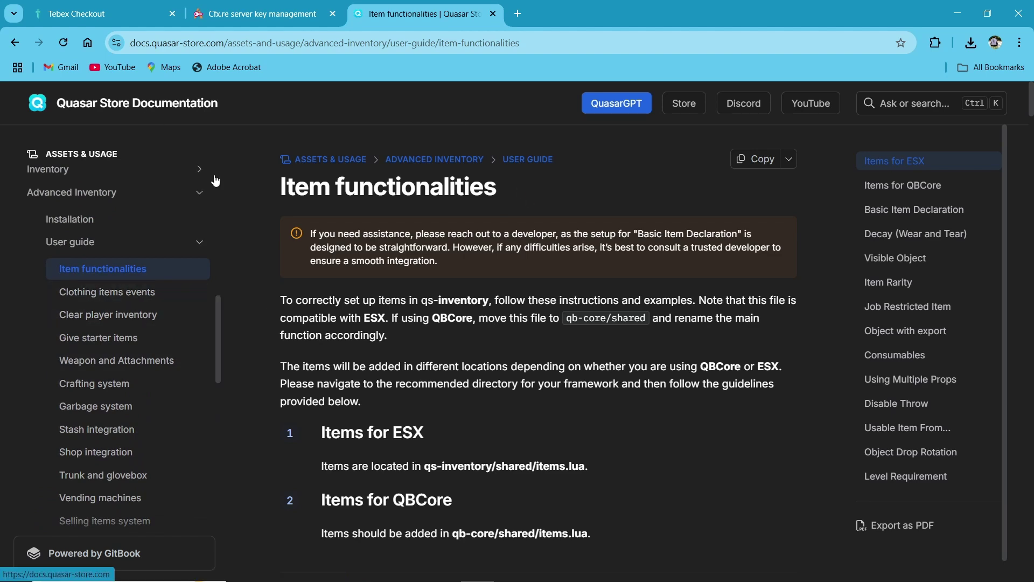
scroll(227, 310, "up", 1)
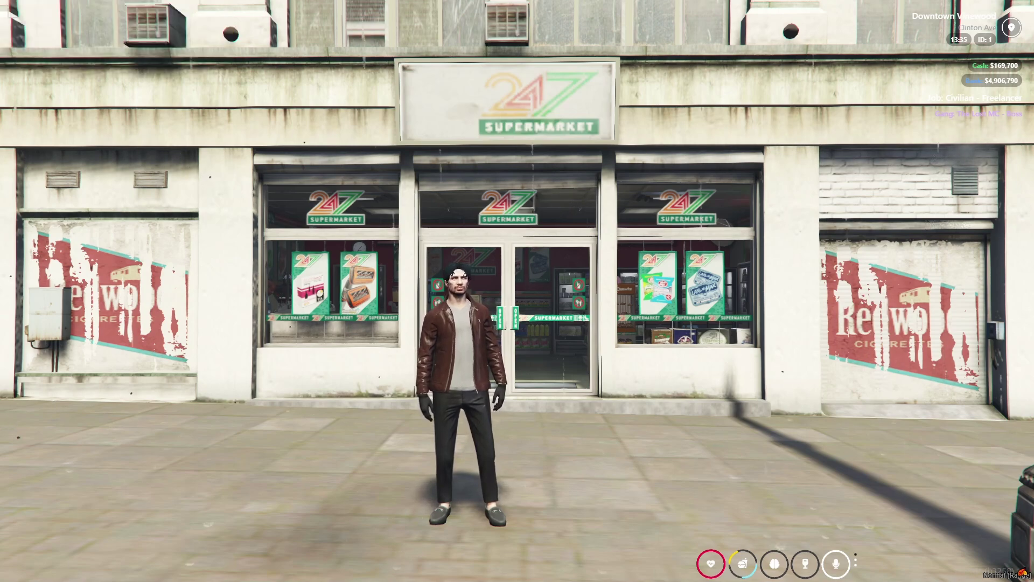
In FiveM, open the inventory's Information page, explore the game map up to the northern area and close it
key("Tab")
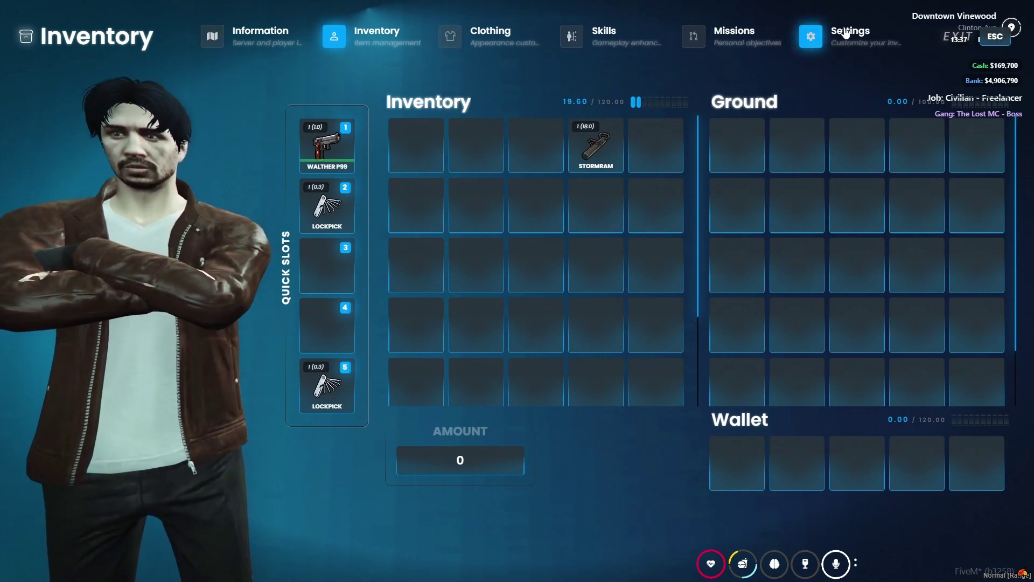
left_click(228, 41)
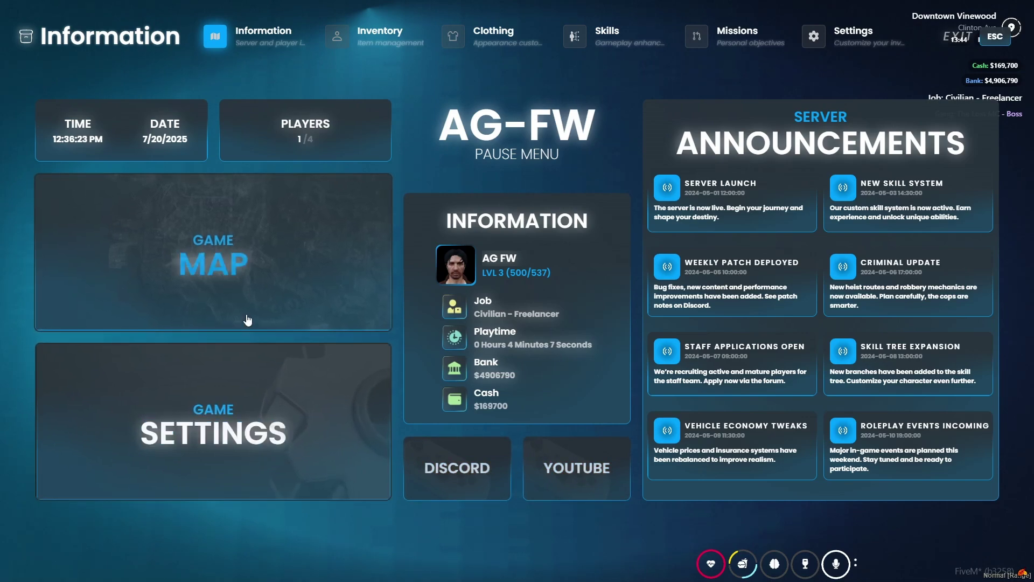
left_click(246, 272)
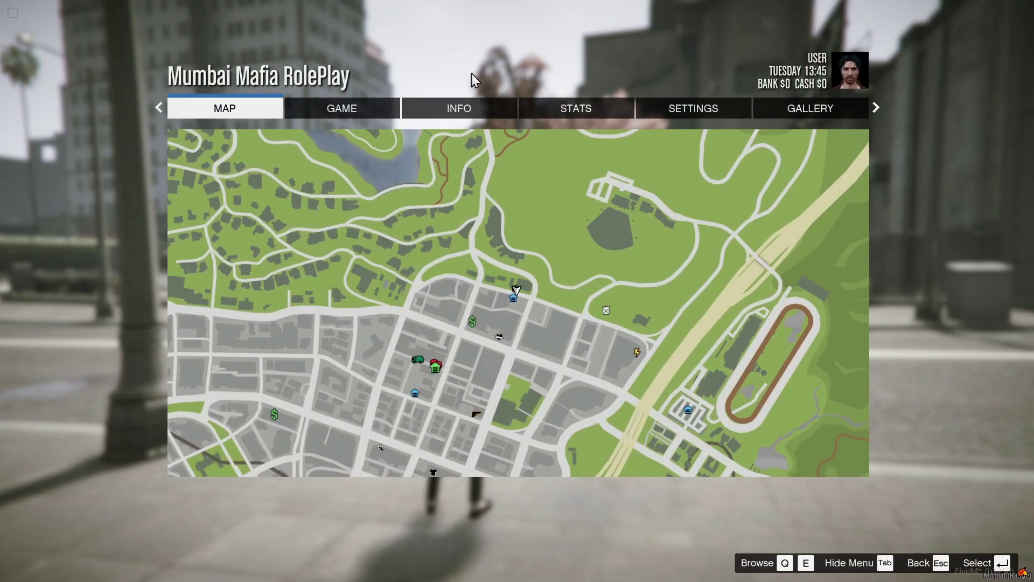
left_click(588, 334)
scroll(599, 330, "down", 5)
left_click_drag(517, 289, 381, 376)
left_click_drag(468, 135, 515, 452)
key("Escape")
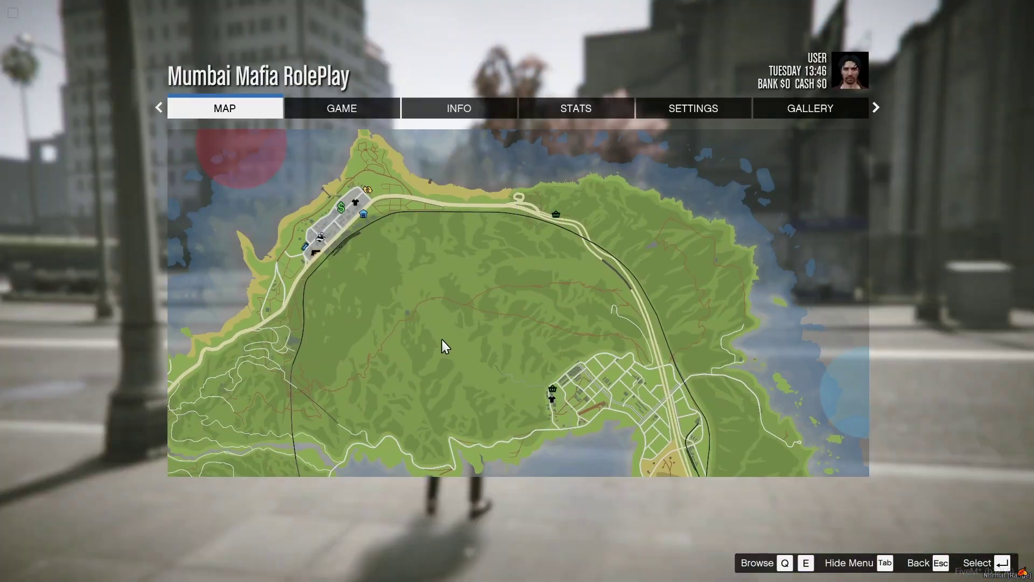
key("Escape")
Reopen the Information page and view the game settings for Voice Chat, Rockstar Editor and Key Bindings
key("Tab")
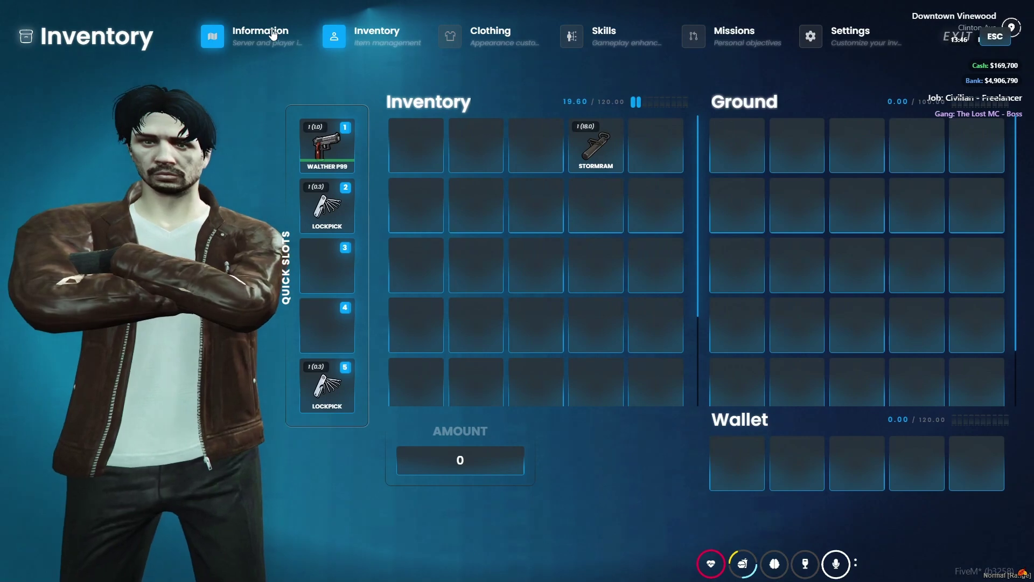
left_click(273, 35)
left_click(273, 445)
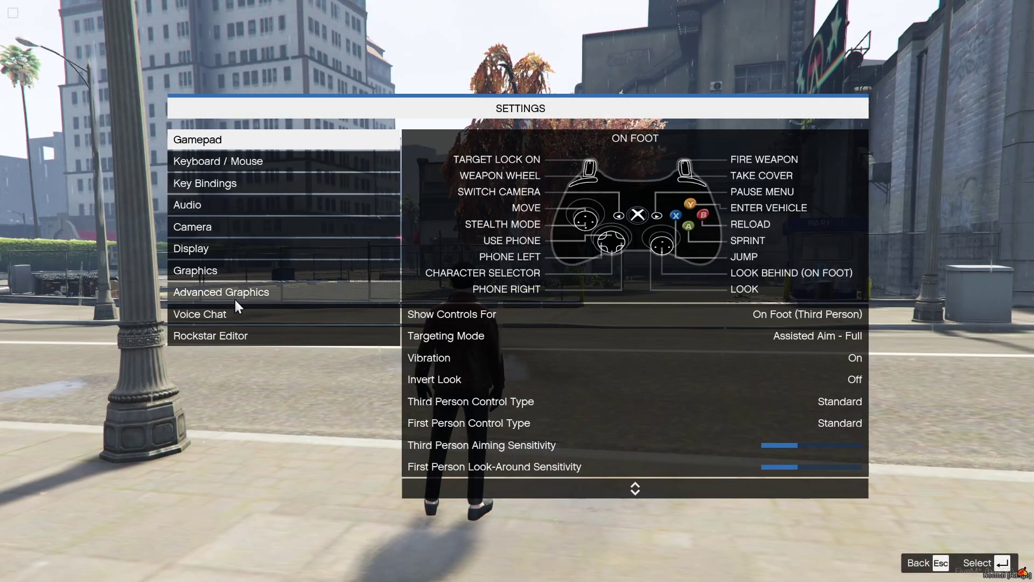
left_click(234, 314)
left_click(240, 335)
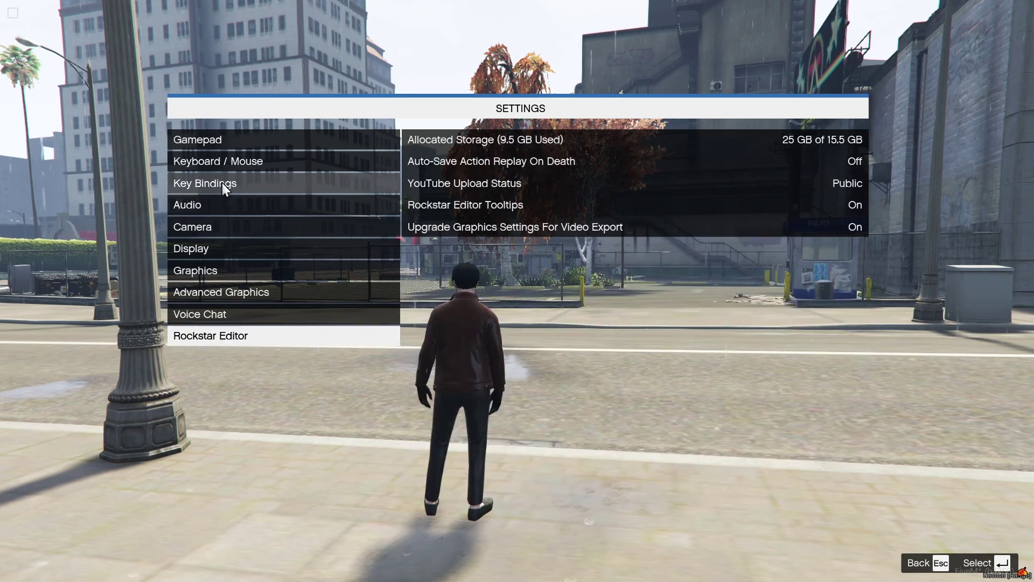
left_click(254, 184)
key("Escape")
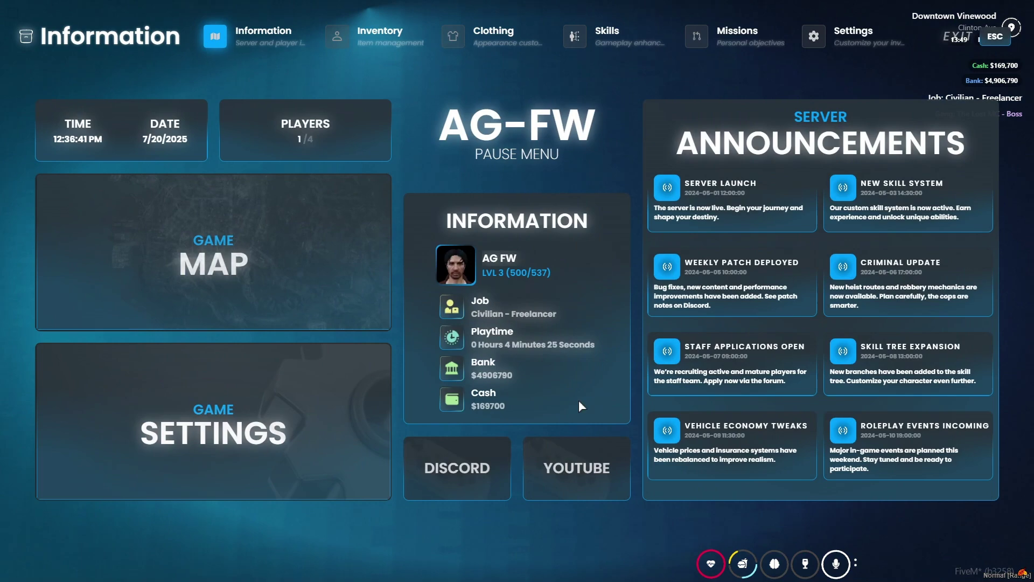
Open the inventory, view the Attachments page of the Walther P99 in quick slot 1 and return to the inventory
left_click(345, 36)
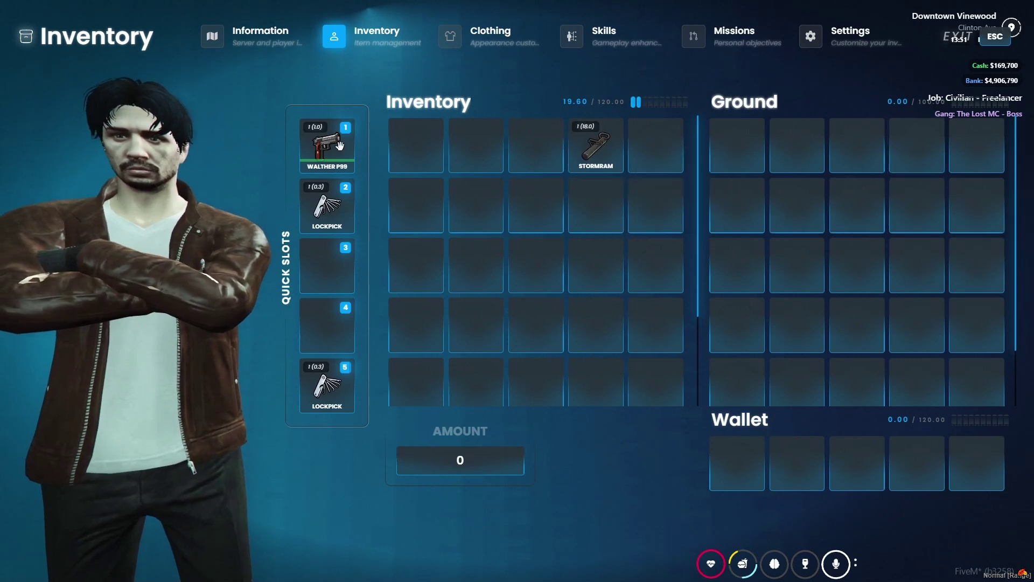
mouse_move(326, 144)
left_mouse_down()
mouse_move(337, 277)
mouse_move(332, 152)
mouse_move(331, 162)
left_mouse_up()
right_click(330, 170)
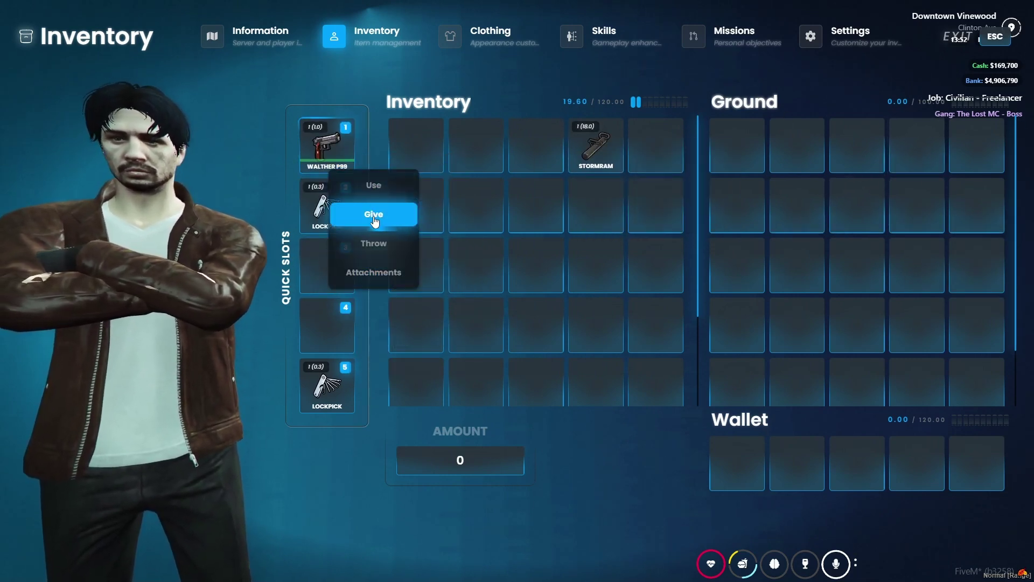
left_click(375, 271)
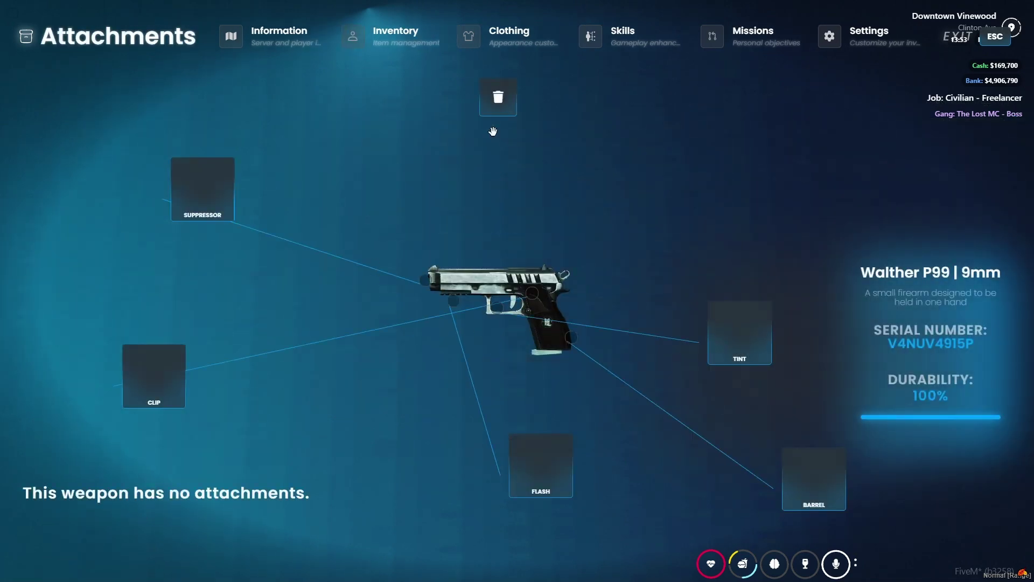
left_click_drag(701, 302, 579, 338)
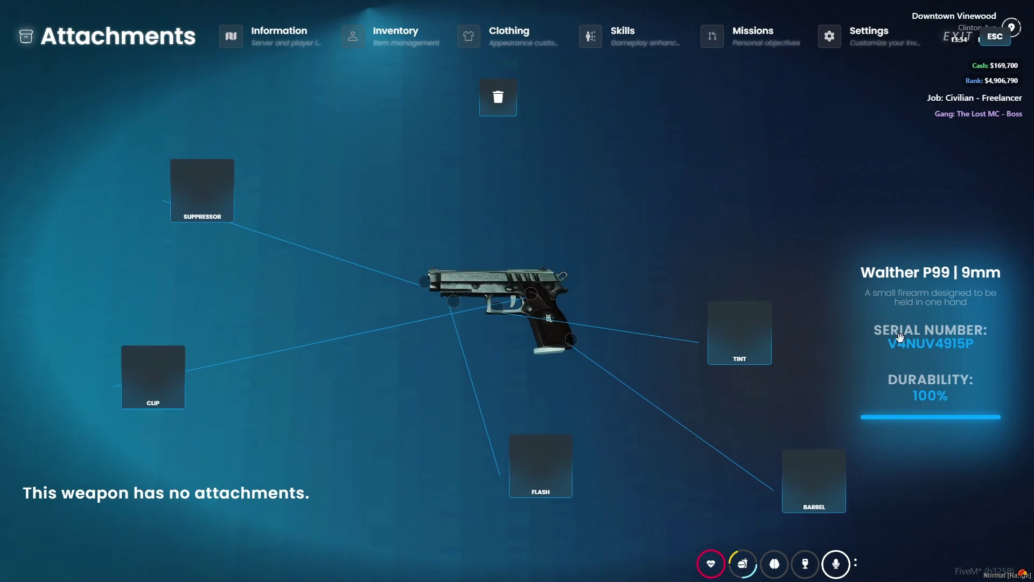
left_click(419, 41)
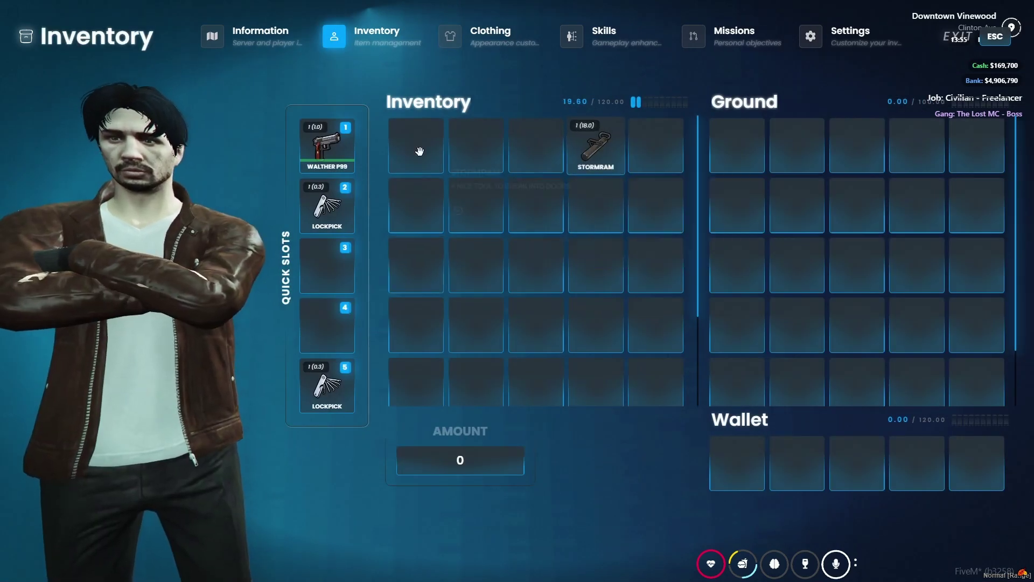
Throw the lockpick from quick slot 2 onto the road in front of the character
right_click(327, 215)
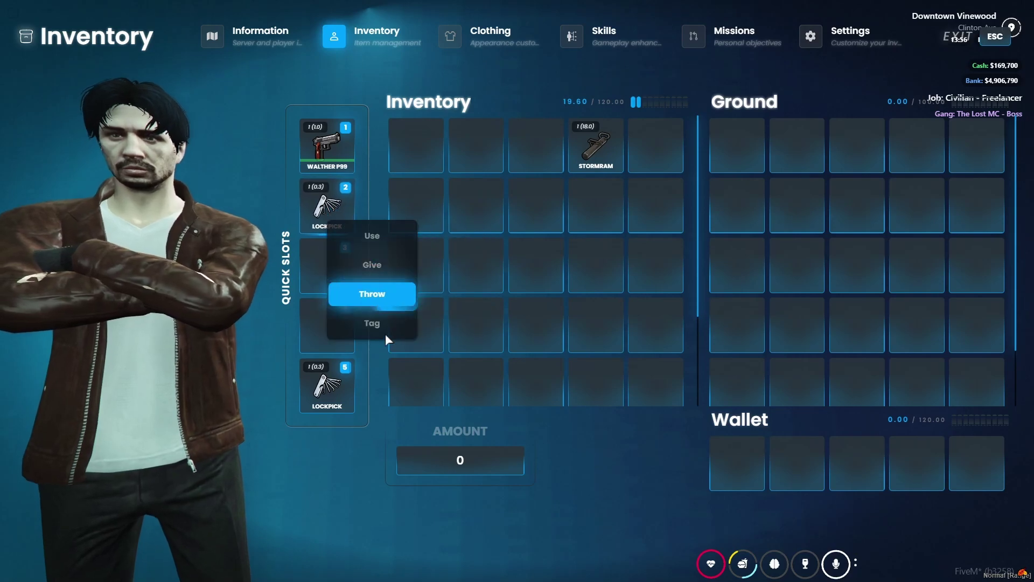
left_click(376, 293)
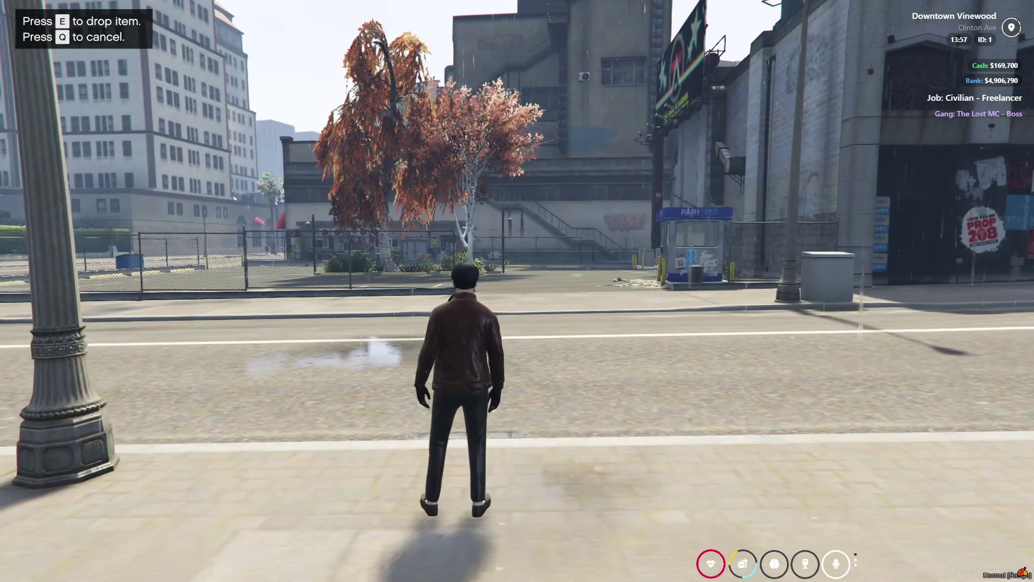
key("e")
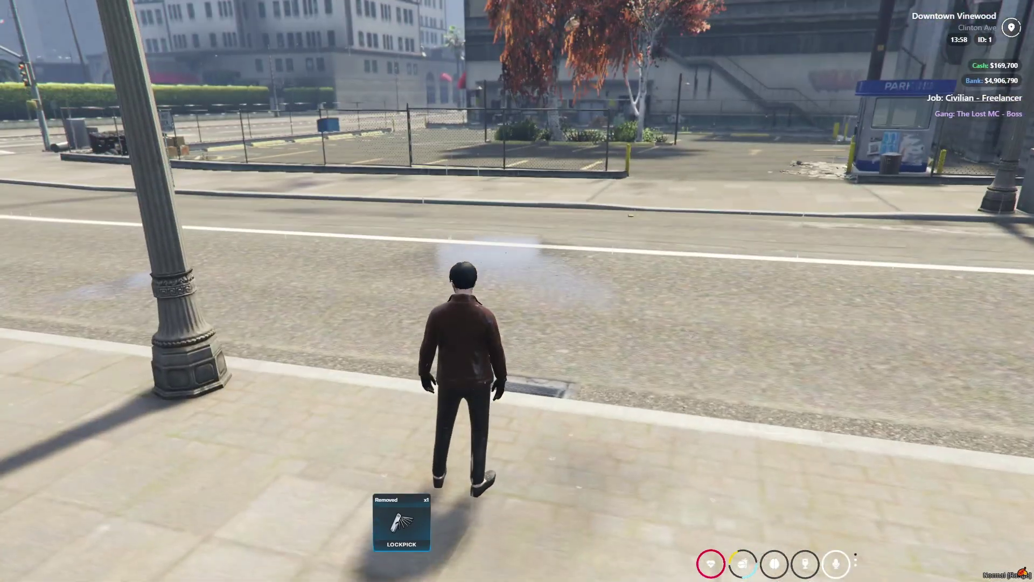
Run to the thrown lockpick on the road, pick it up and walk back across the street
key("w")
key("shift")
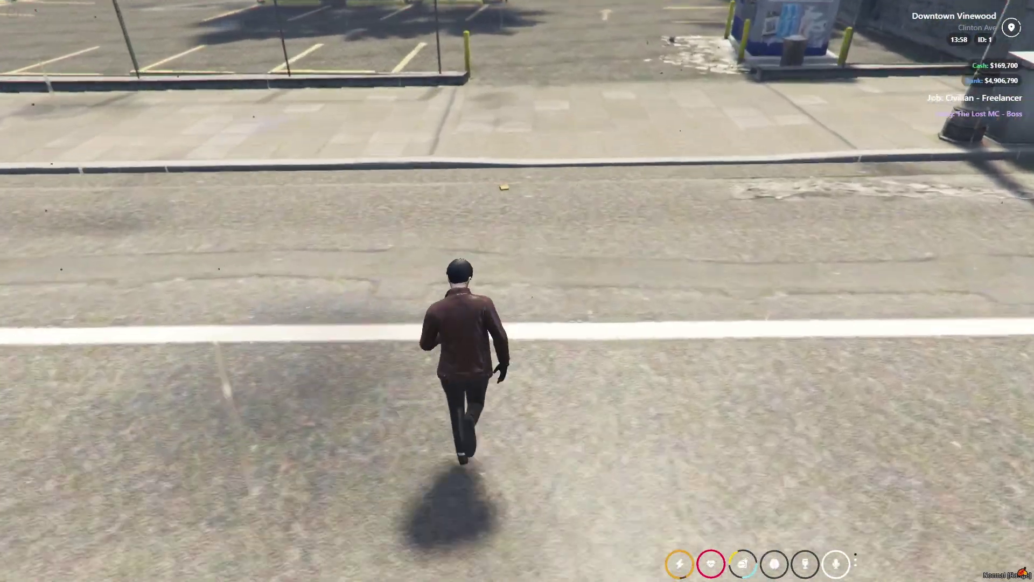
key("e")
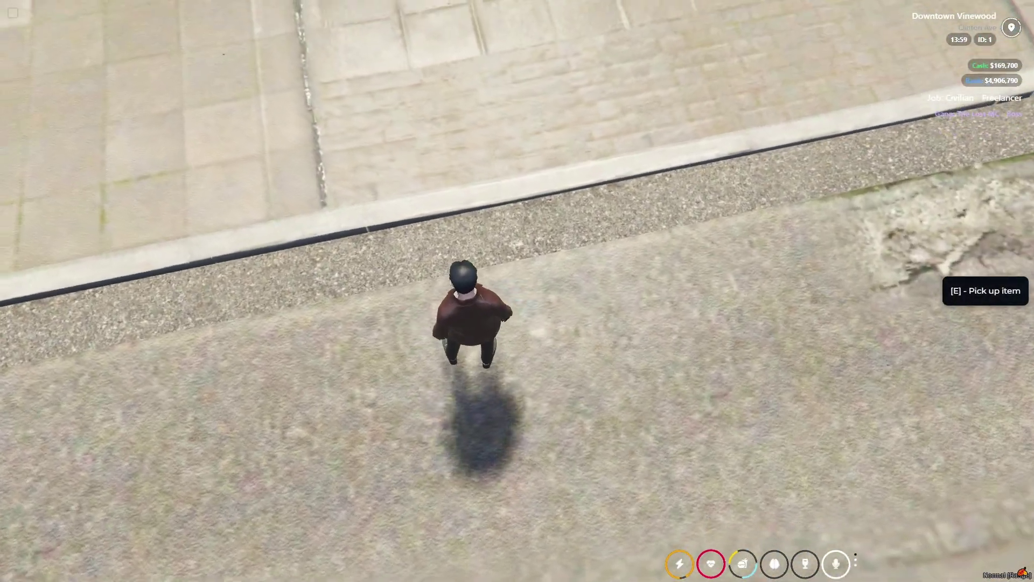
key("e")
key("w")
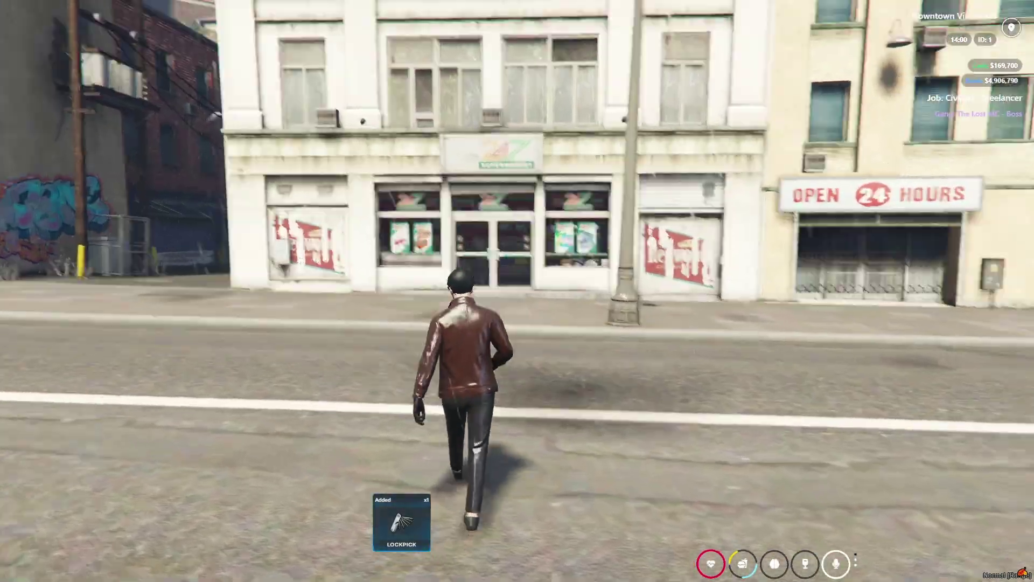
key("w")
Reopen the inventory and look over the clothing slots for head, body and accessories
key("Tab")
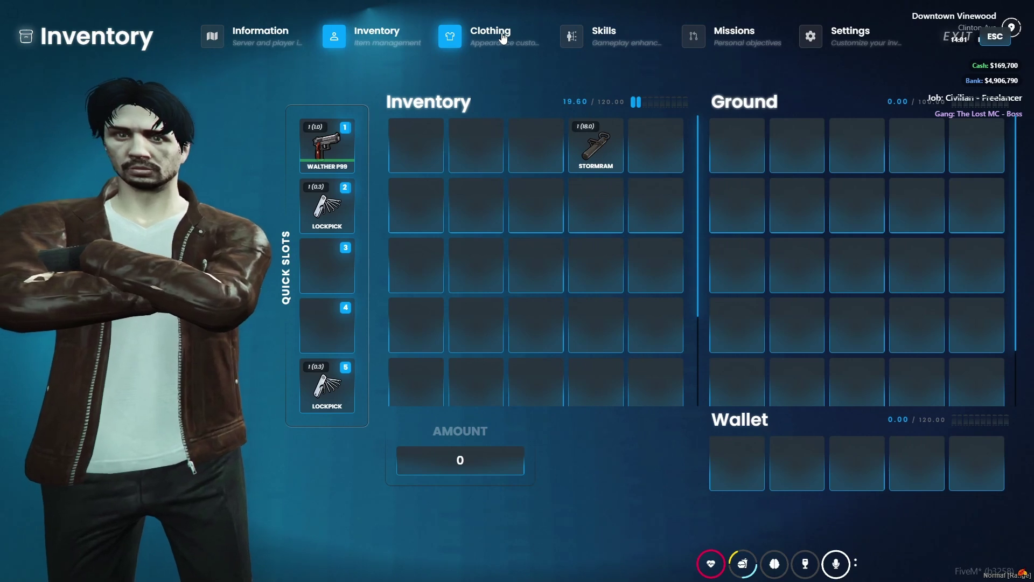
left_click(503, 38)
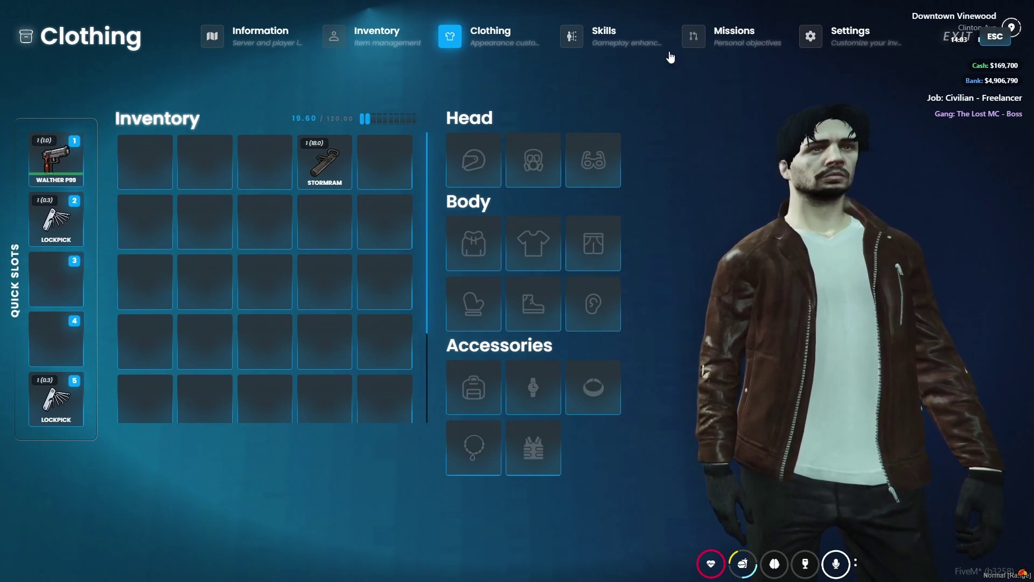
Open the skill tree, look over its nodes and purchase the Lightfooted skill for 2 points
left_click(571, 37)
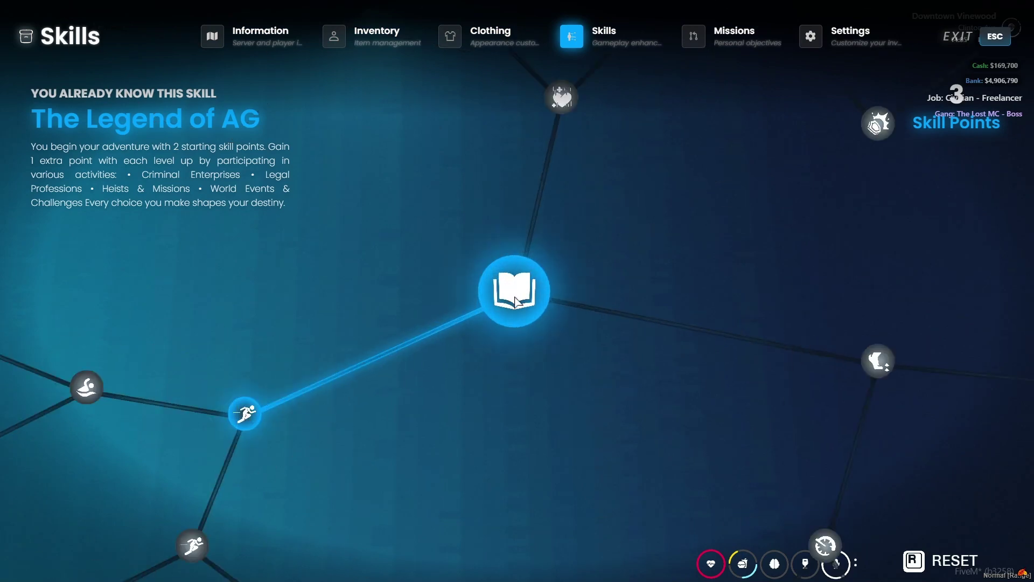
mouse_move(422, 335)
scroll(422, 335, "up", 3)
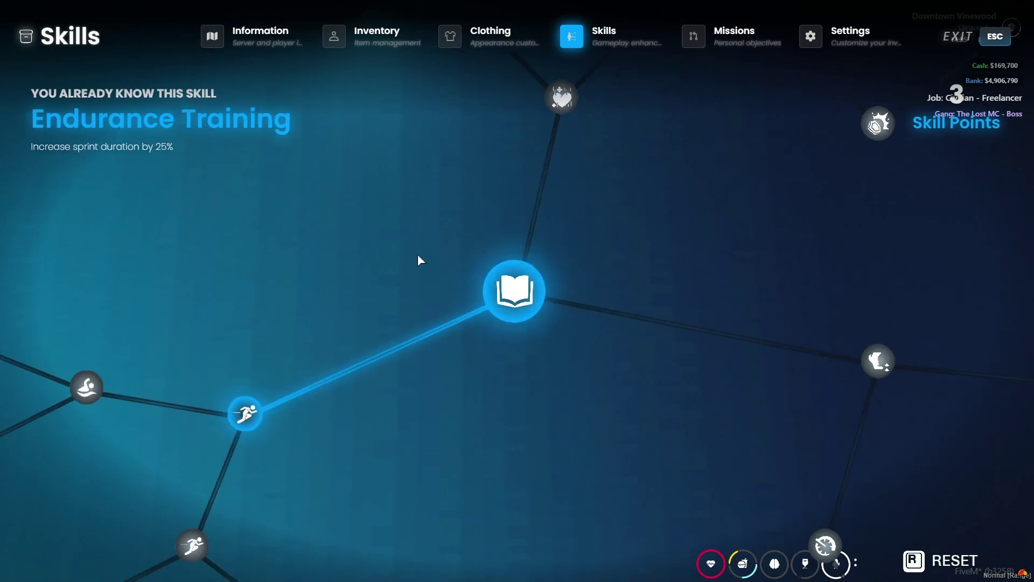
scroll(413, 252, "down", 1)
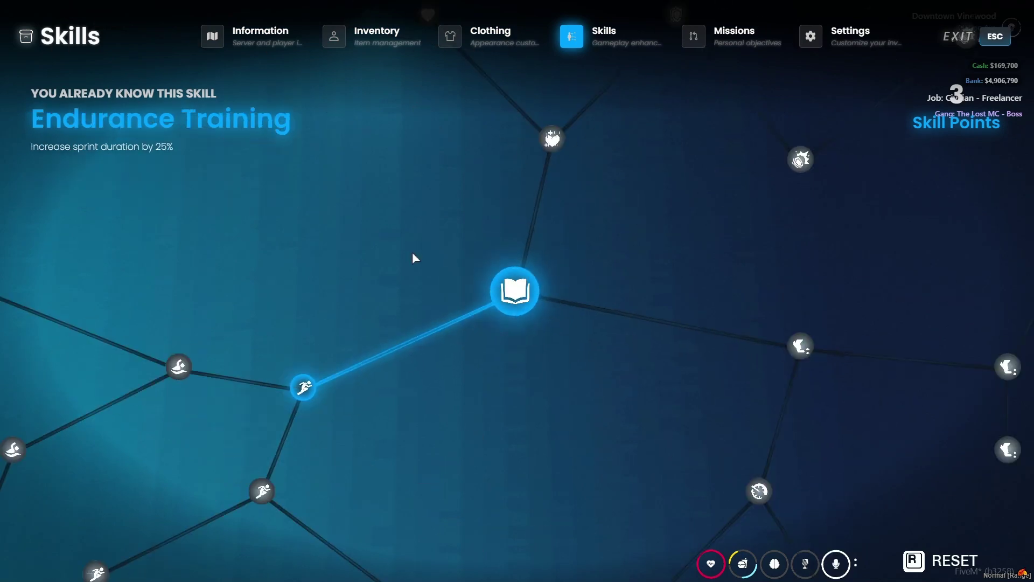
left_click(807, 344)
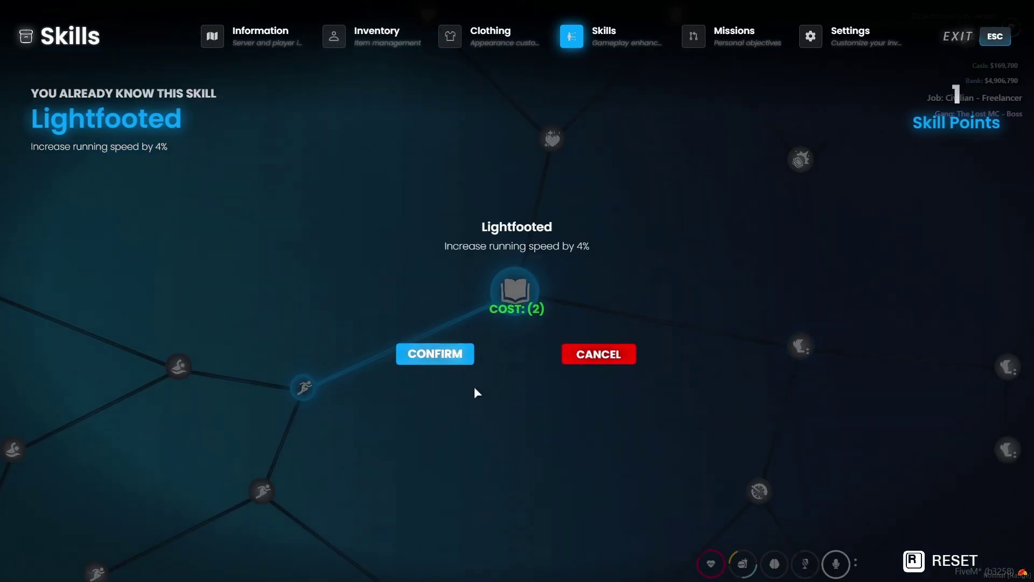
left_click(460, 357)
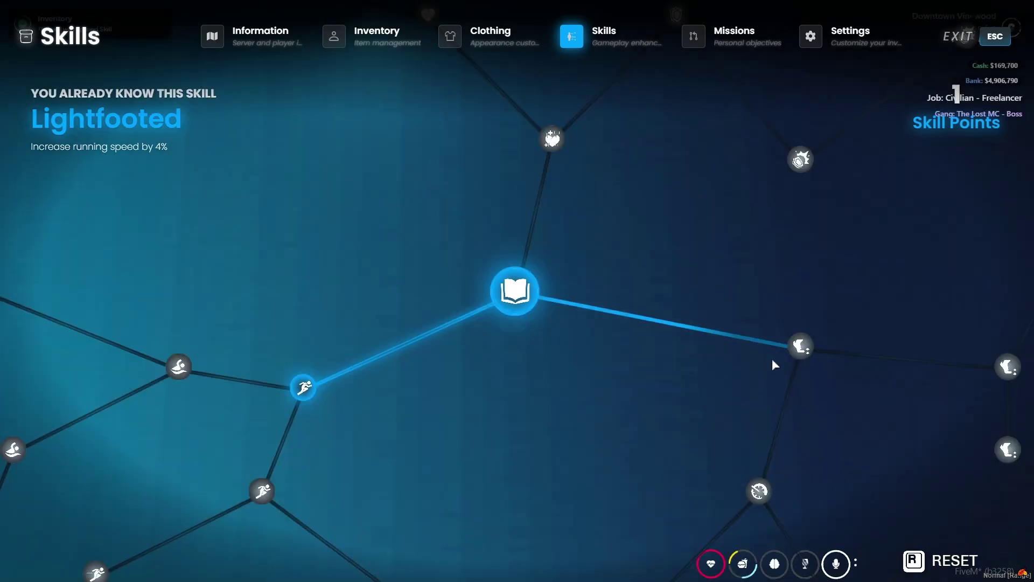
Bring up the Basic Vitality purchase prompt, cancel it and look over the whole skill tree
left_click(552, 141)
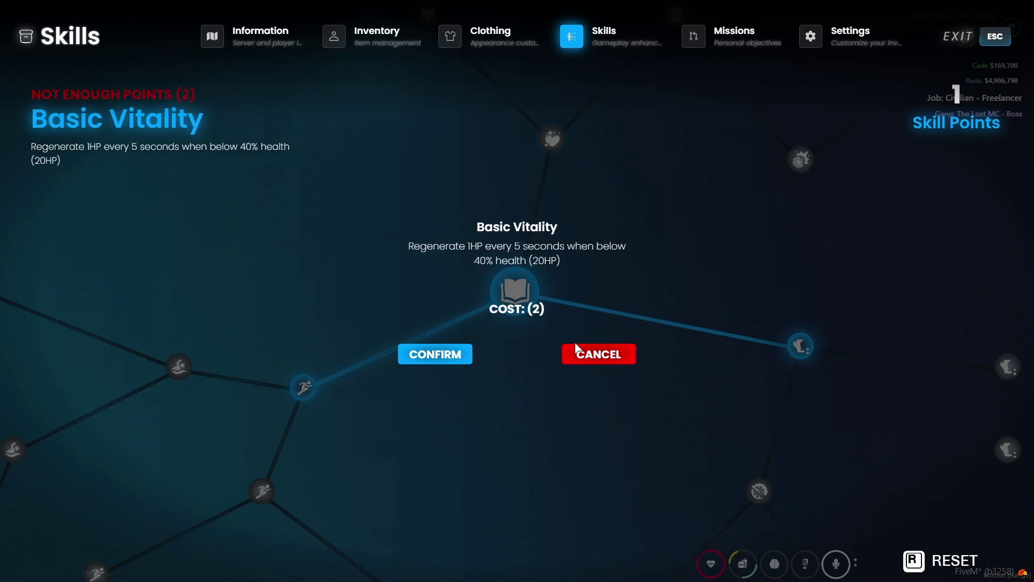
left_click(594, 354)
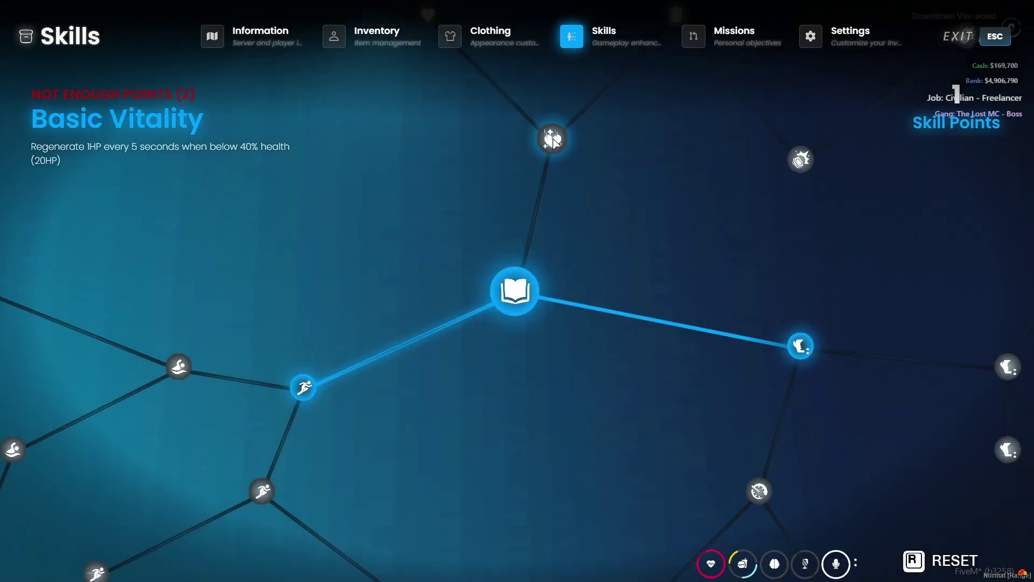
left_click(552, 141)
left_click(619, 353)
scroll(597, 258, "down", 3)
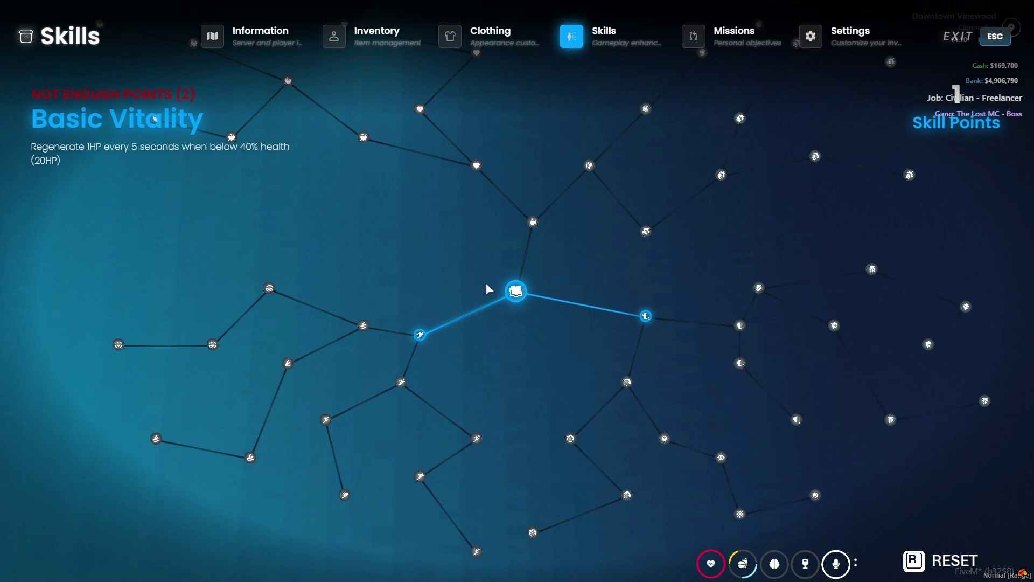
left_click(515, 290)
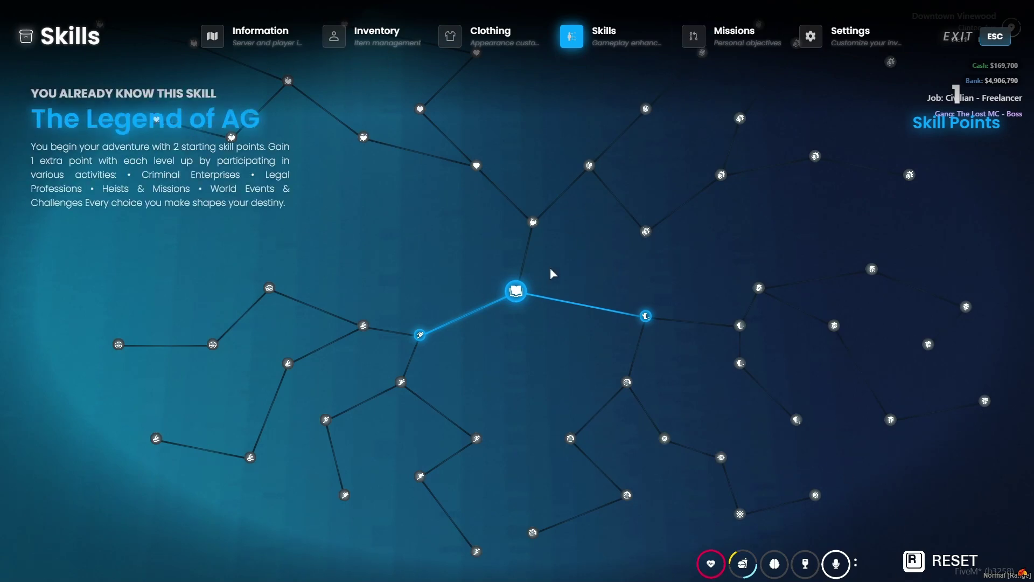
Claim the Bearer of Legends mission reward and check the character's level on the Information page
left_click(699, 37)
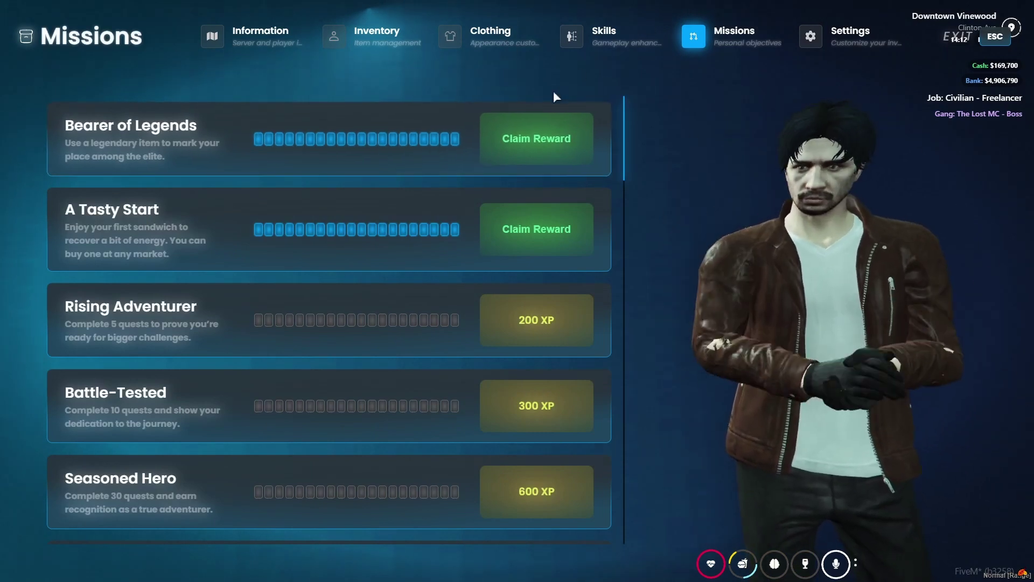
left_click(587, 219)
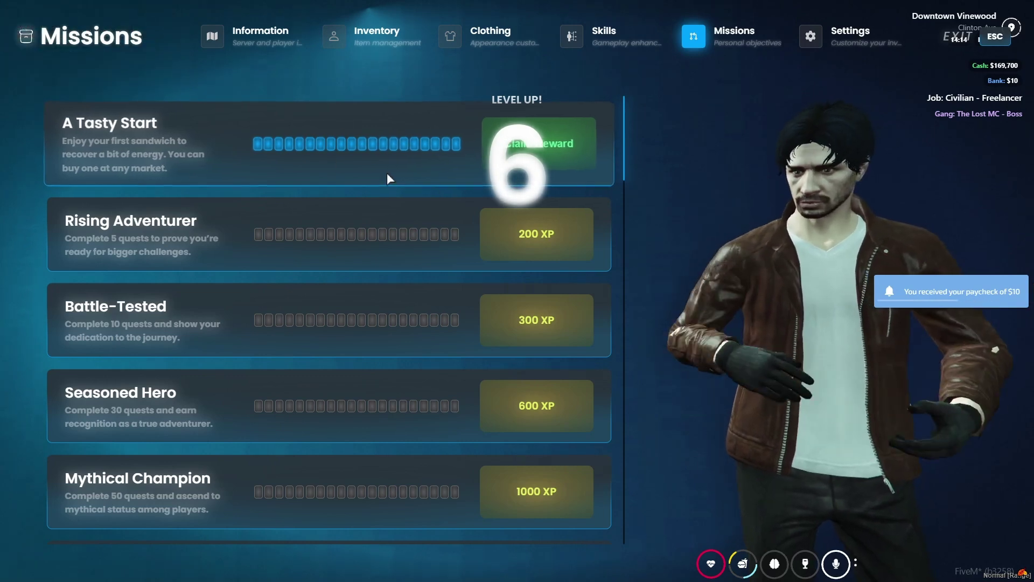
left_click(257, 37)
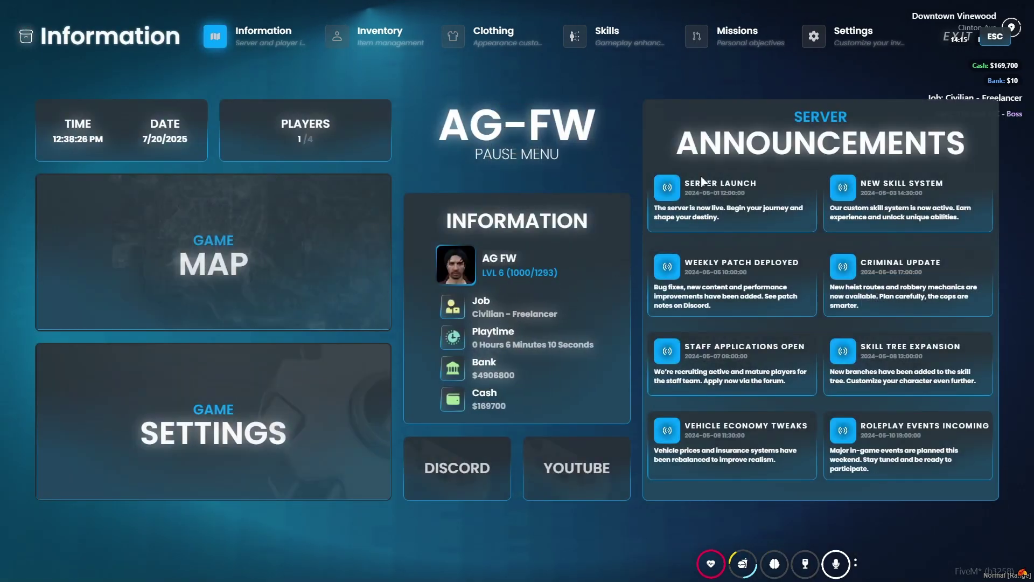
Claim the A Tasty Start and Level 5 Unlocked mission rewards and check the character's level again
left_click(728, 43)
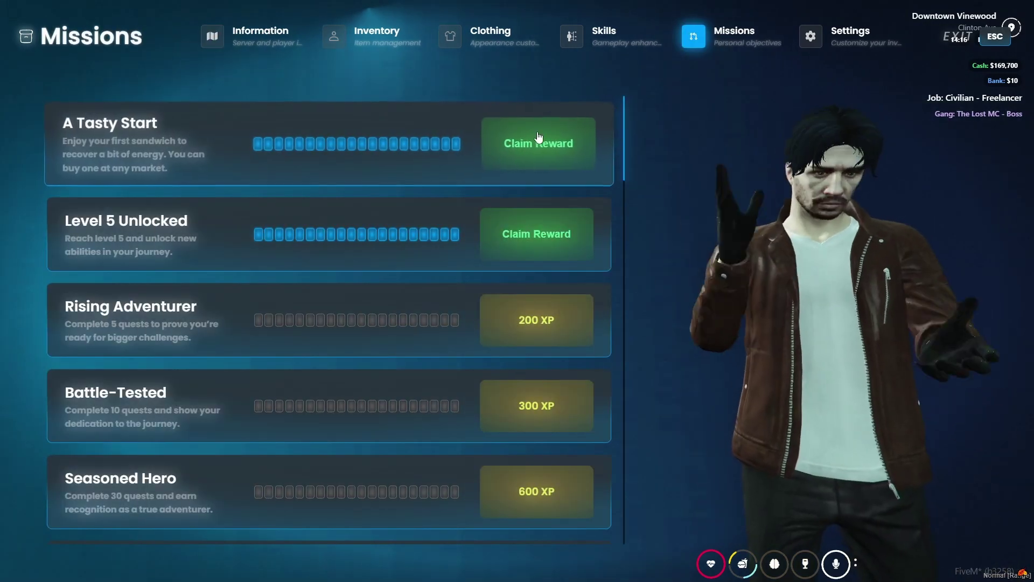
left_click(538, 140)
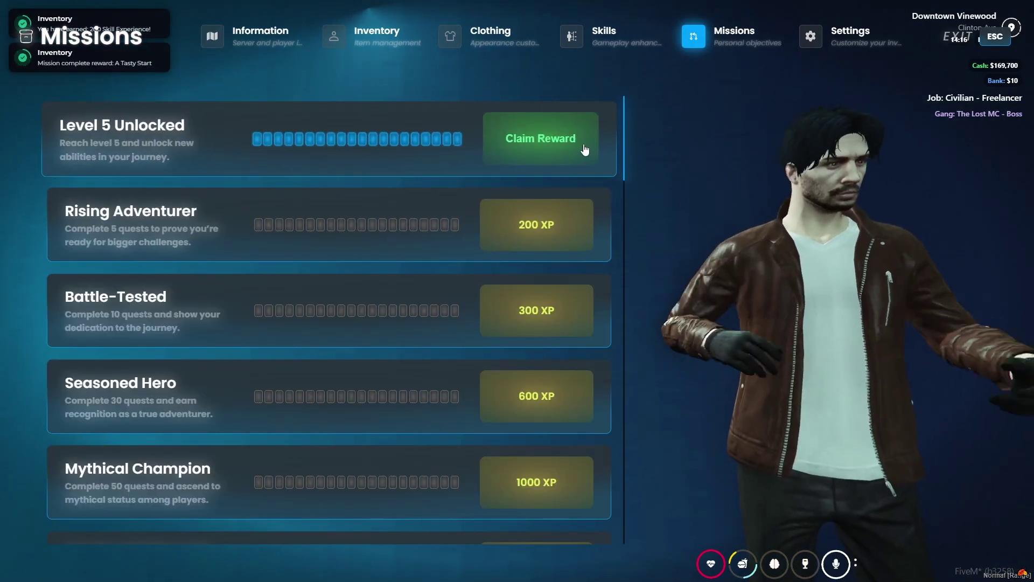
left_click(583, 155)
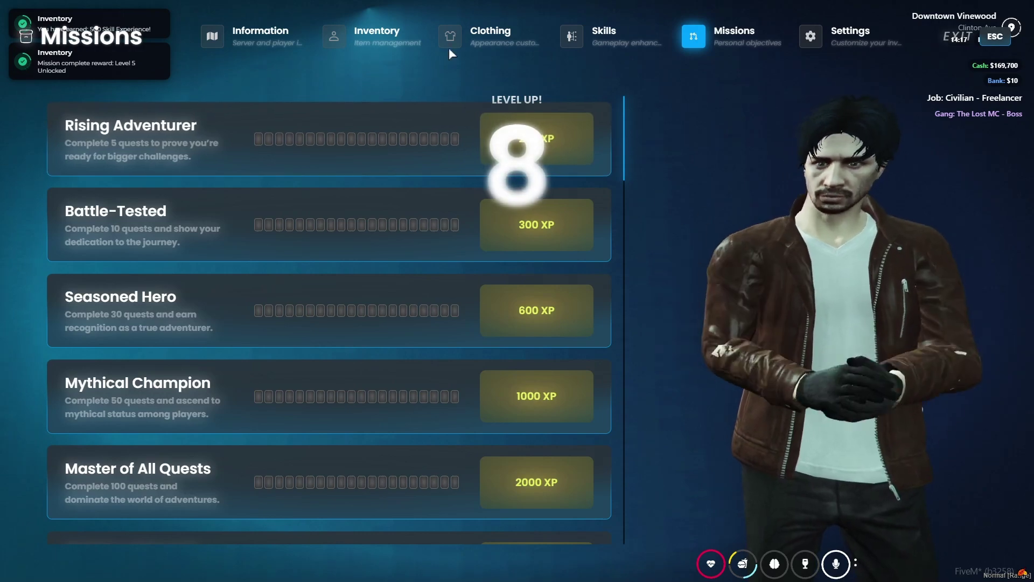
left_click(274, 42)
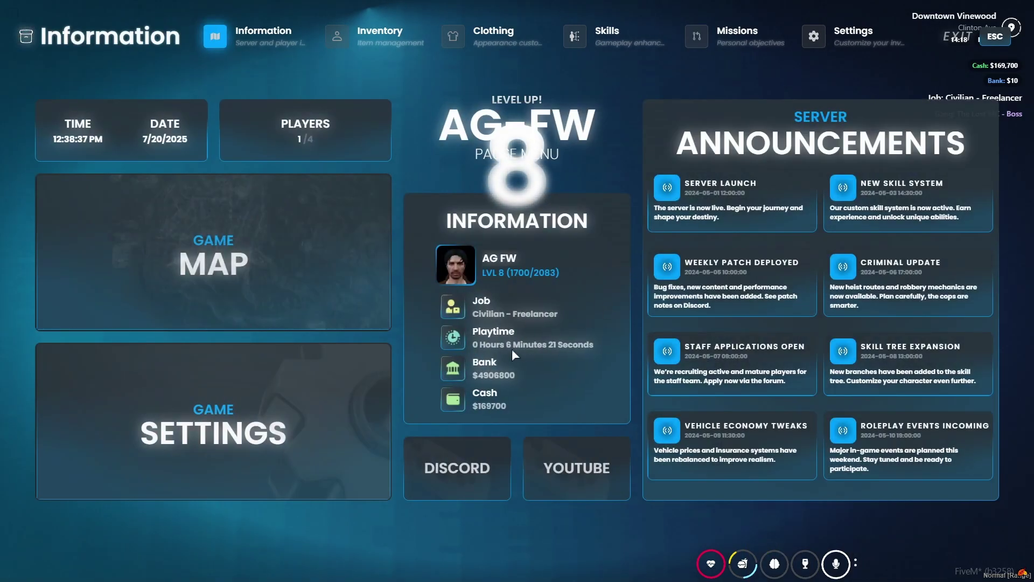
Purchase the Basic Vitality and First Aid Kit skills in the skill tree for 2 points each
left_click(653, 38)
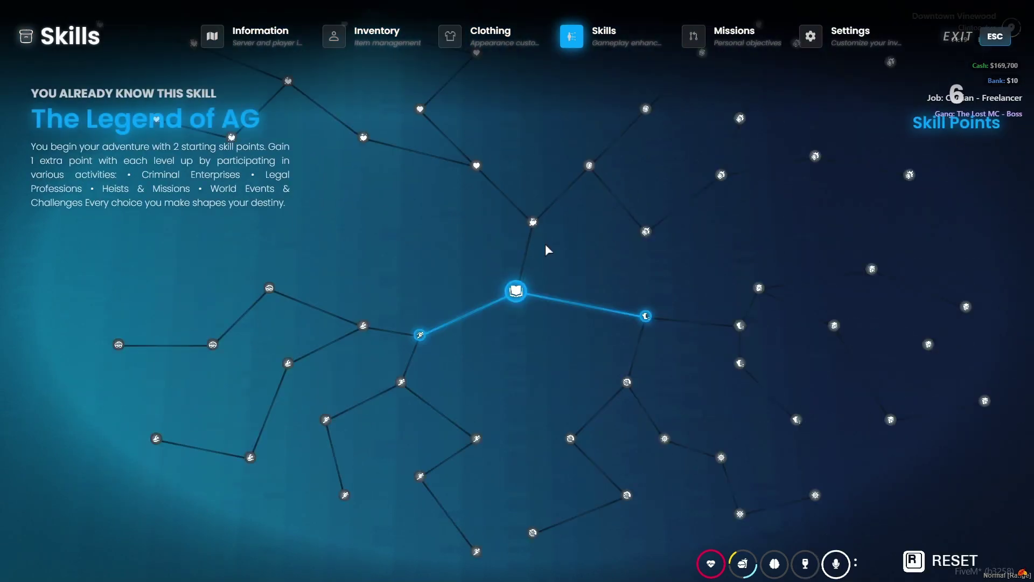
left_click(531, 222)
left_click(435, 354)
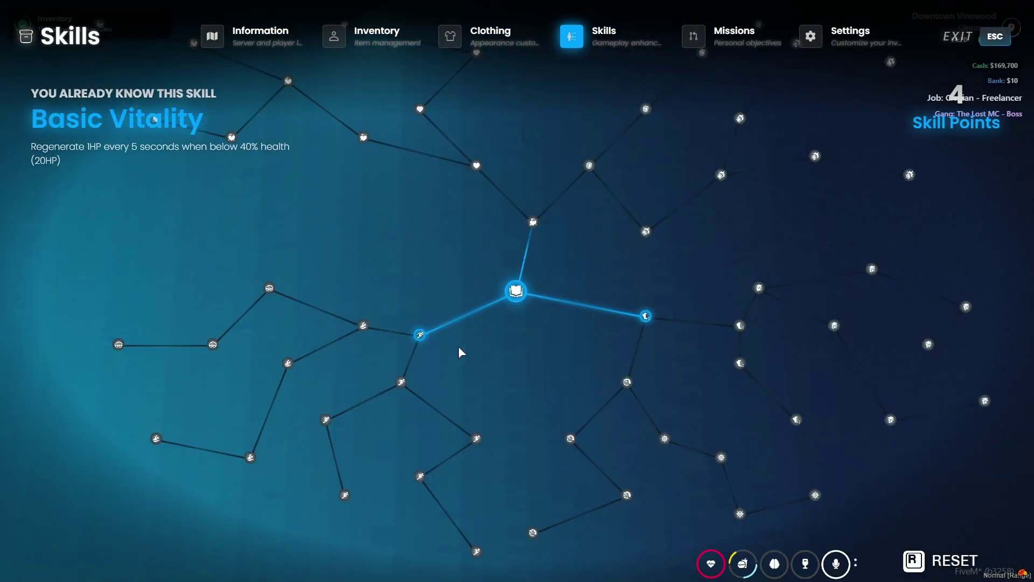
left_click(476, 162)
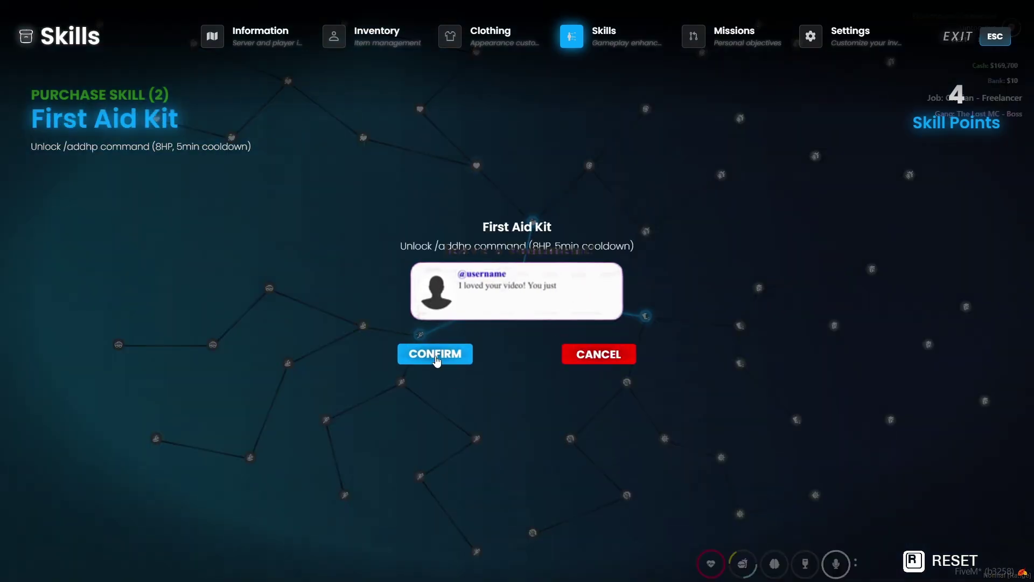
left_click(434, 354)
In the inventory settings, change the primary color to a slightly darker blue and set the secondary color to RGB 82, 44, 0
left_click(693, 38)
left_click(810, 39)
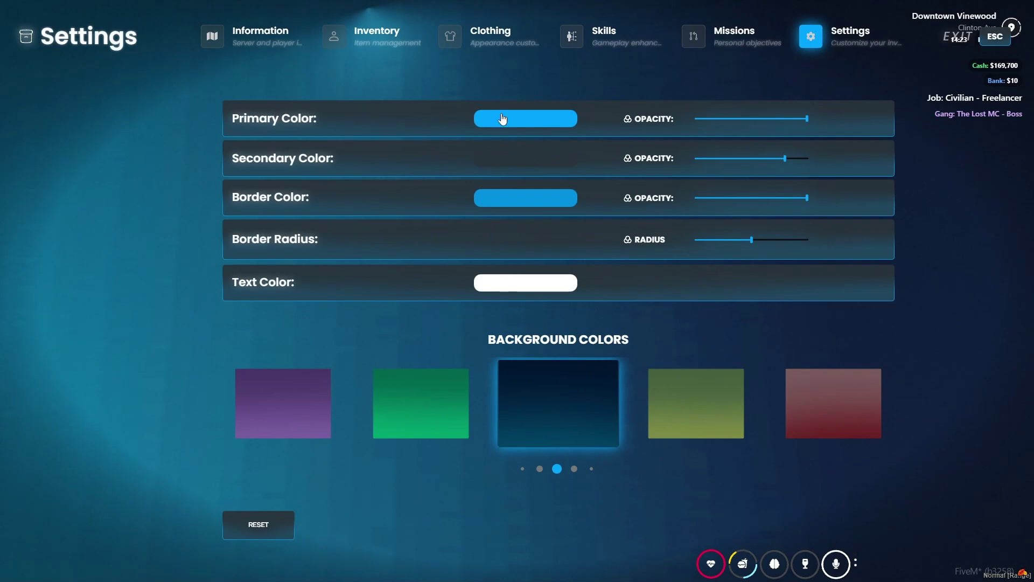
left_click(503, 119)
left_click_drag(562, 152, 590, 133)
left_click(495, 95)
left_click(520, 164)
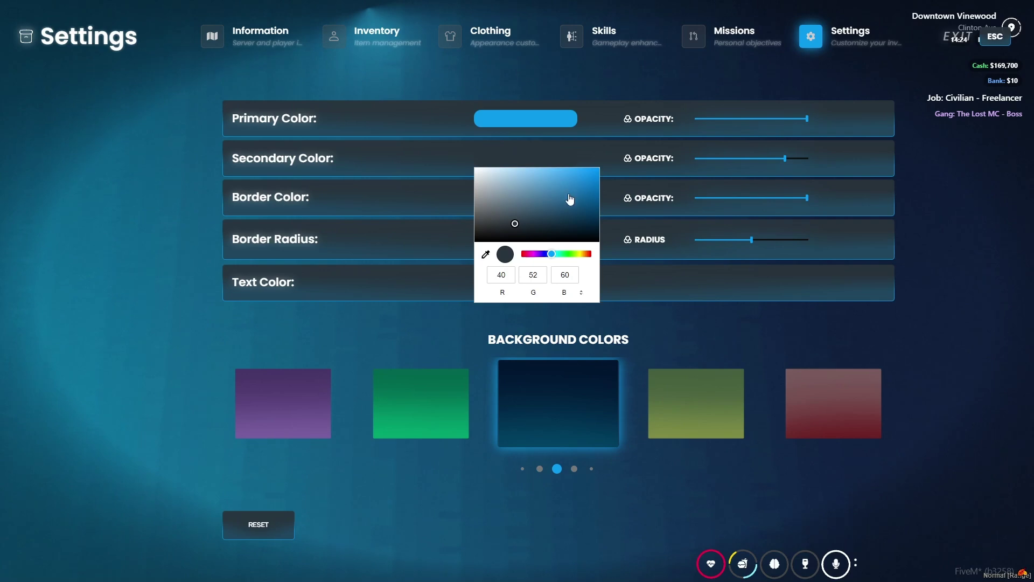
left_click_drag(550, 251, 579, 259)
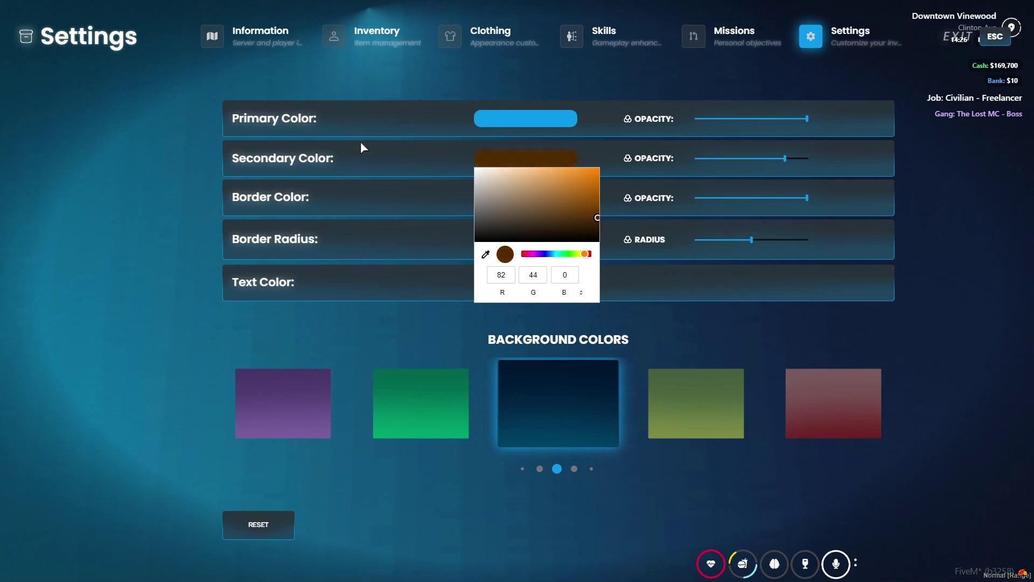
Try the lowest border opacity and the highest border radius in the inventory settings, and reset the settings to their defaults
left_click(441, 144)
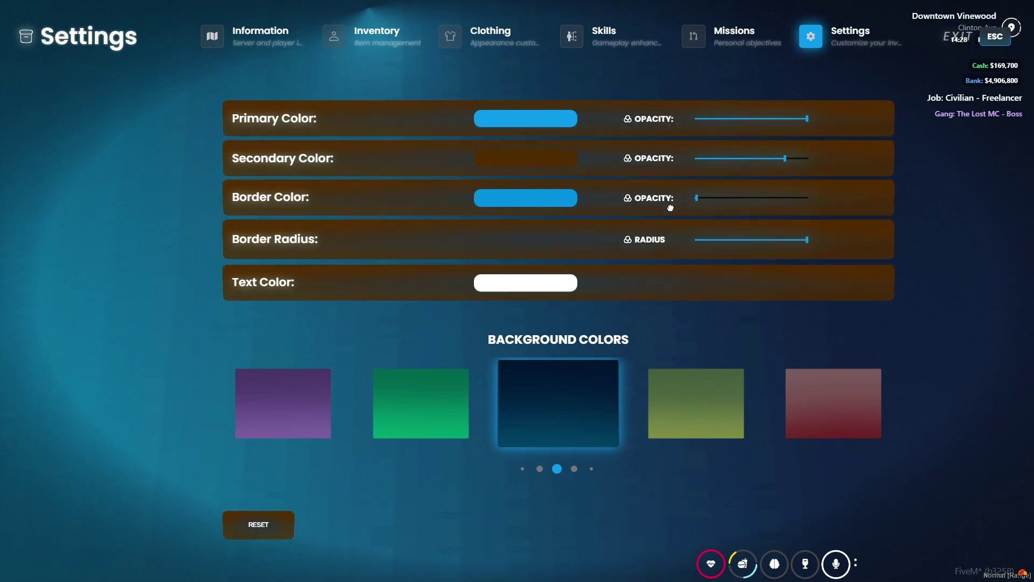
left_click_drag(786, 158, 808, 159)
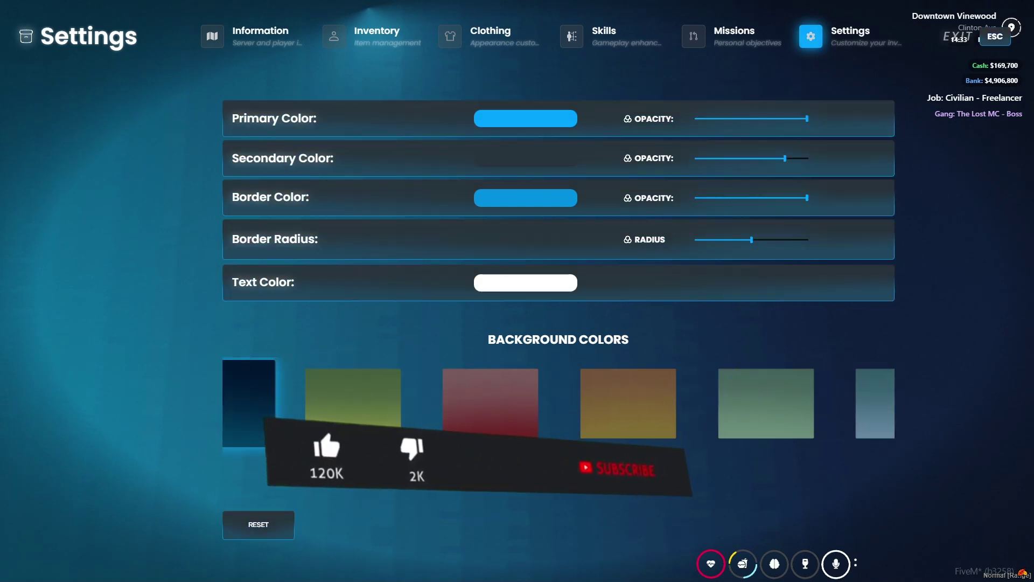
Browse the background color presets in the settings and look over the inventory page
left_click(513, 410)
left_click_drag(636, 392, 397, 427)
left_click_drag(696, 412, 500, 428)
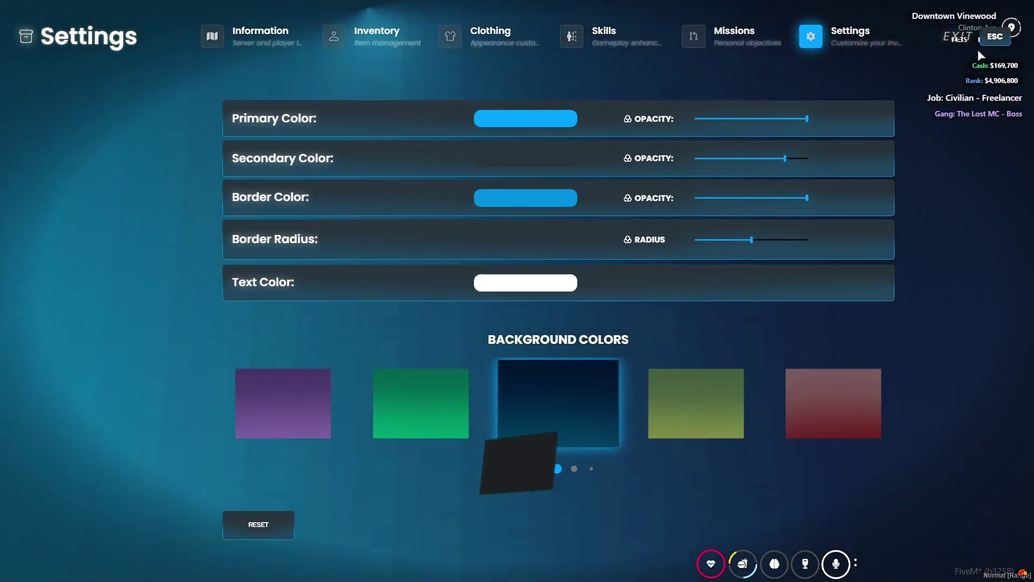
left_click(988, 39)
key("Tab")
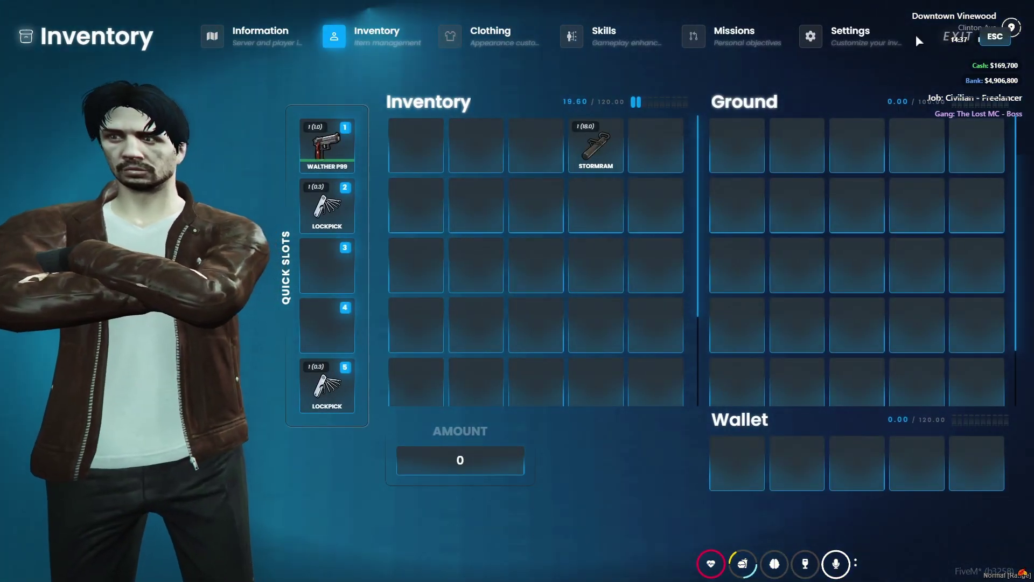
key("Escape")
Walk to the clerk at the supermarket counter and open the 24/7 Market shop by targeting him
key("w")
key("w")
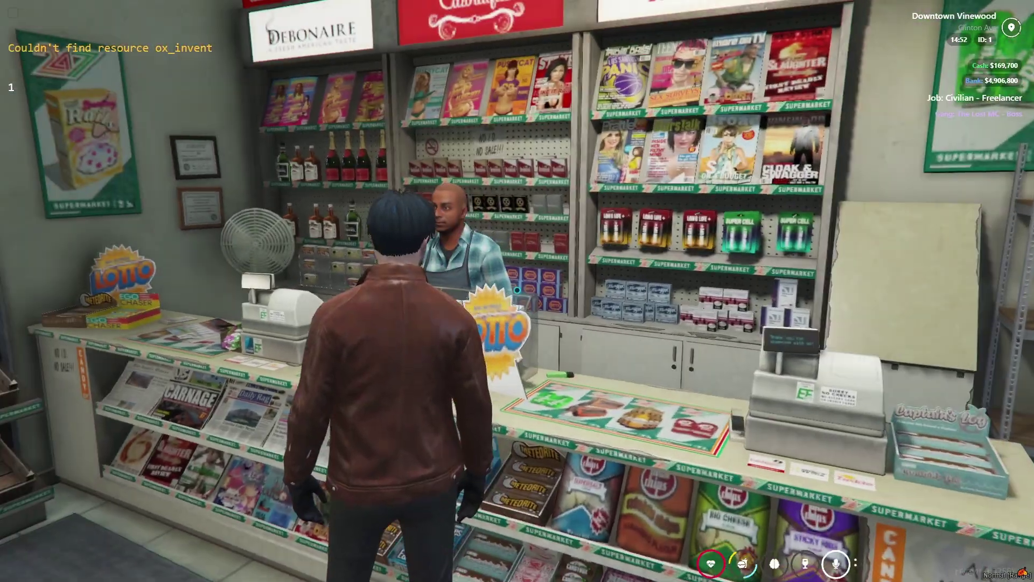
key("alt")
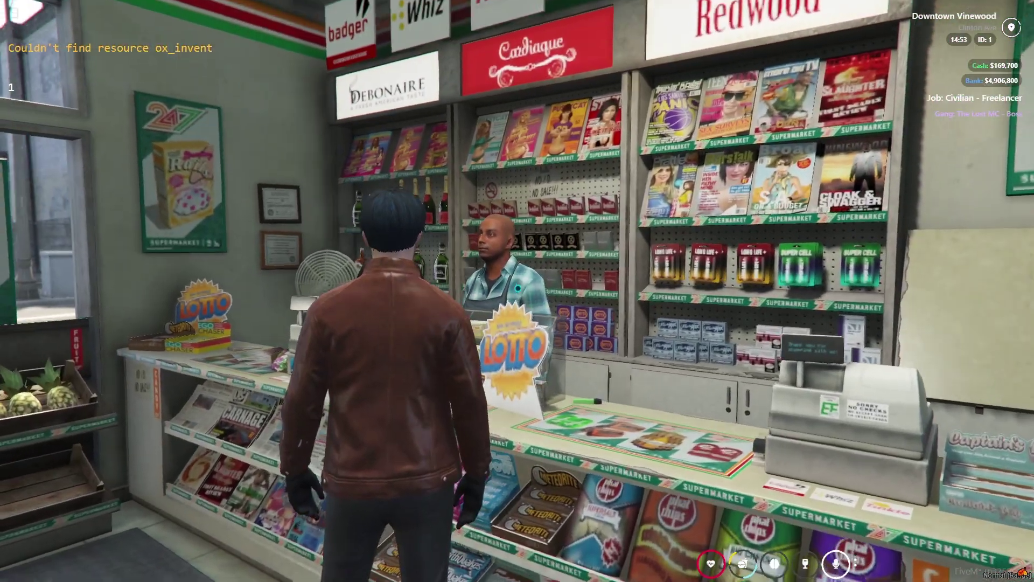
key("d")
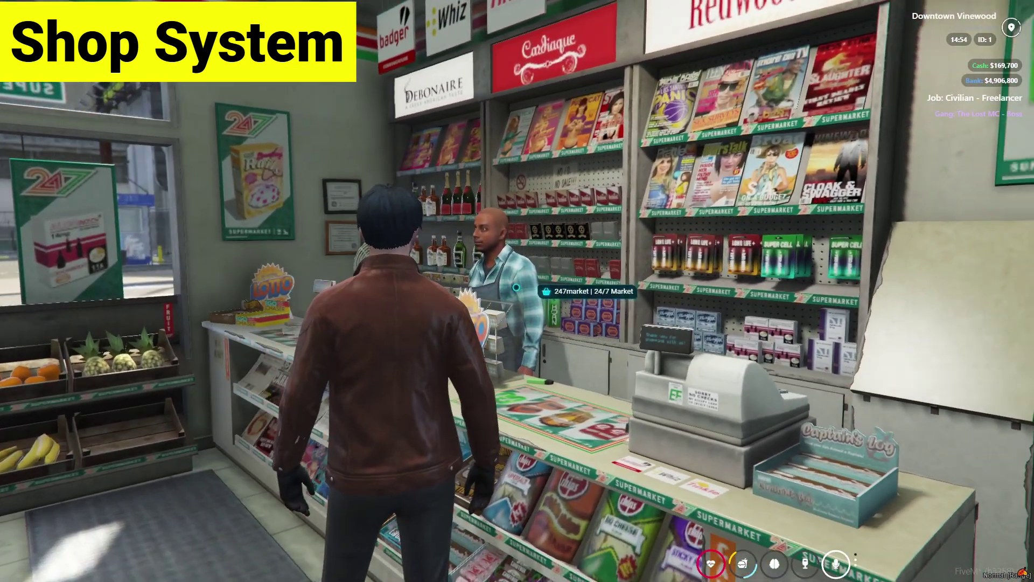
left_click(568, 292)
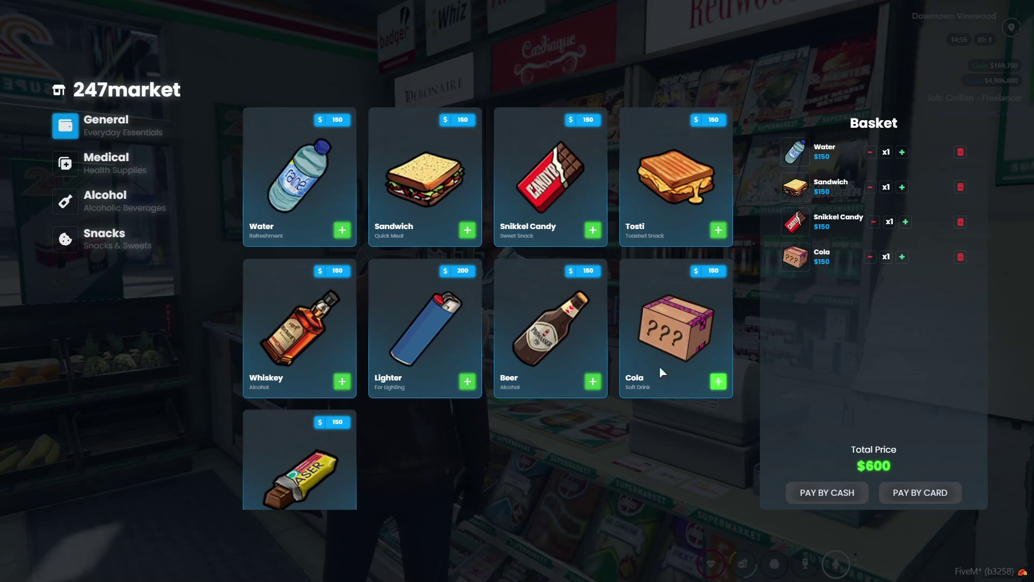
Fill the basket with one each of Water, Sandwich, Snikkel Candy, Cola, Bandage, Vodka and Tosti, and pay by card
left_click(118, 174)
left_click(341, 230)
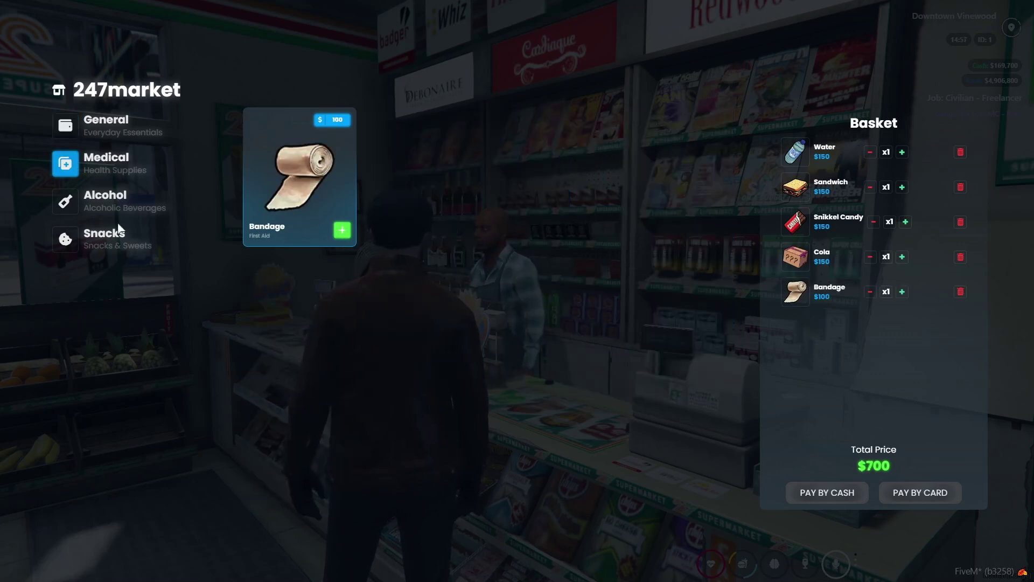
left_click(105, 200)
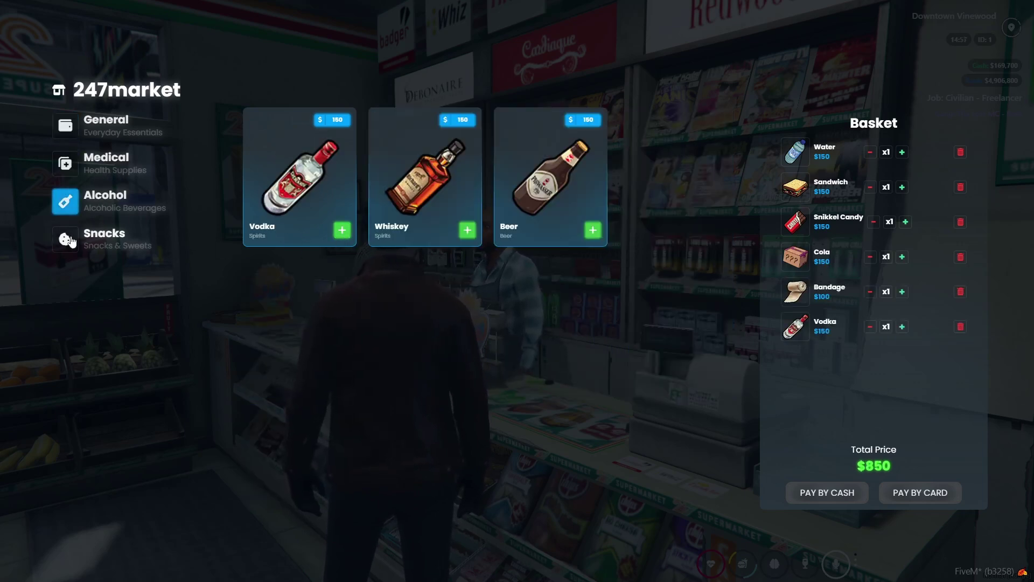
left_click(49, 233)
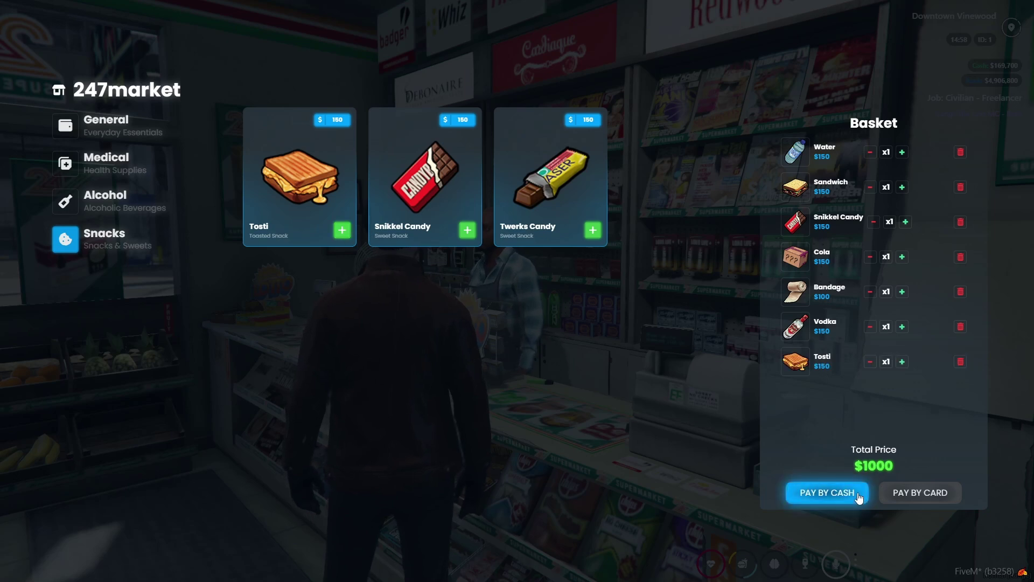
left_click(915, 493)
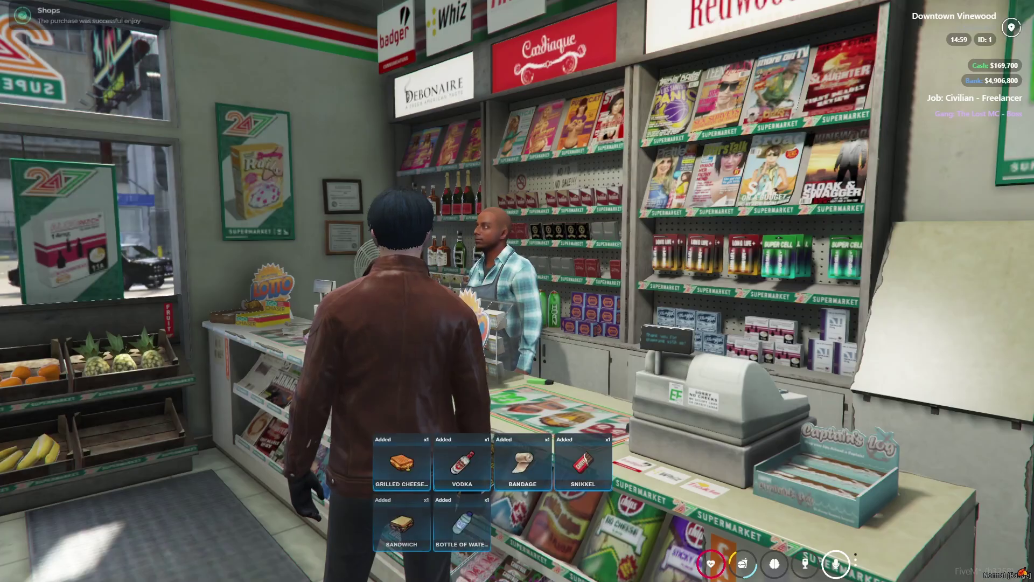
Walk away from the counter and check the purchased items in the inventory
key("w")
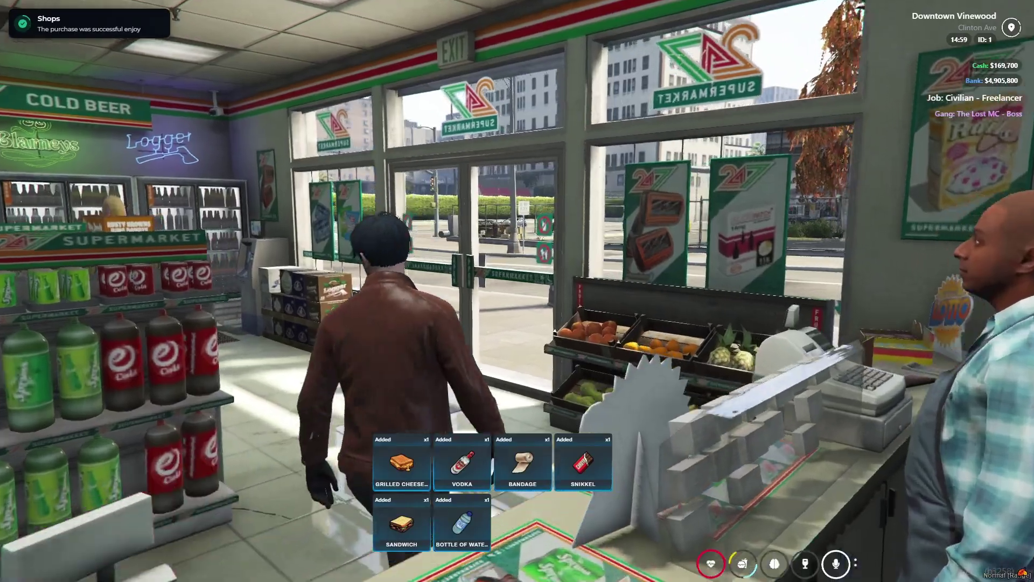
key("Tab")
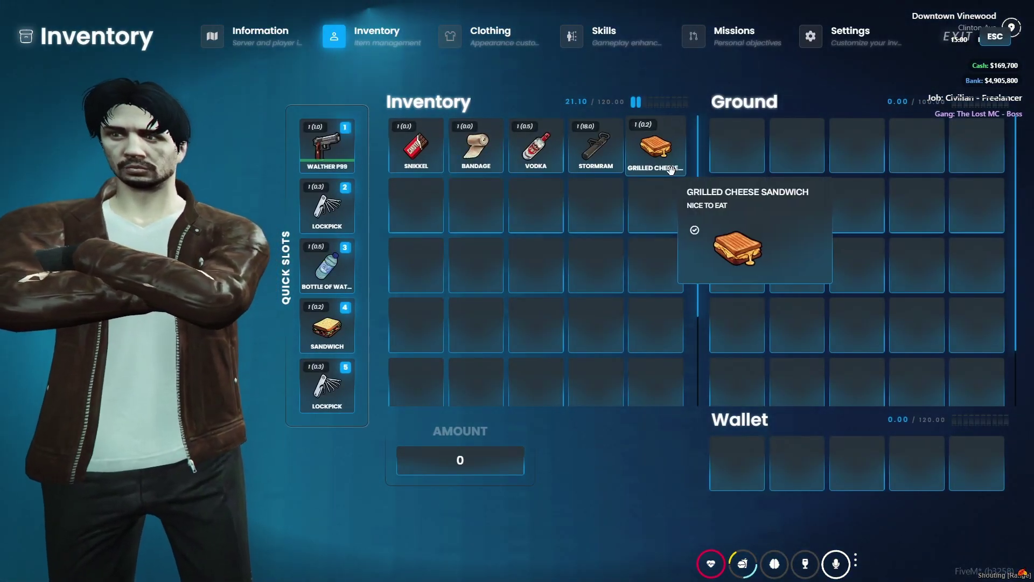
key("Escape")
key("w")
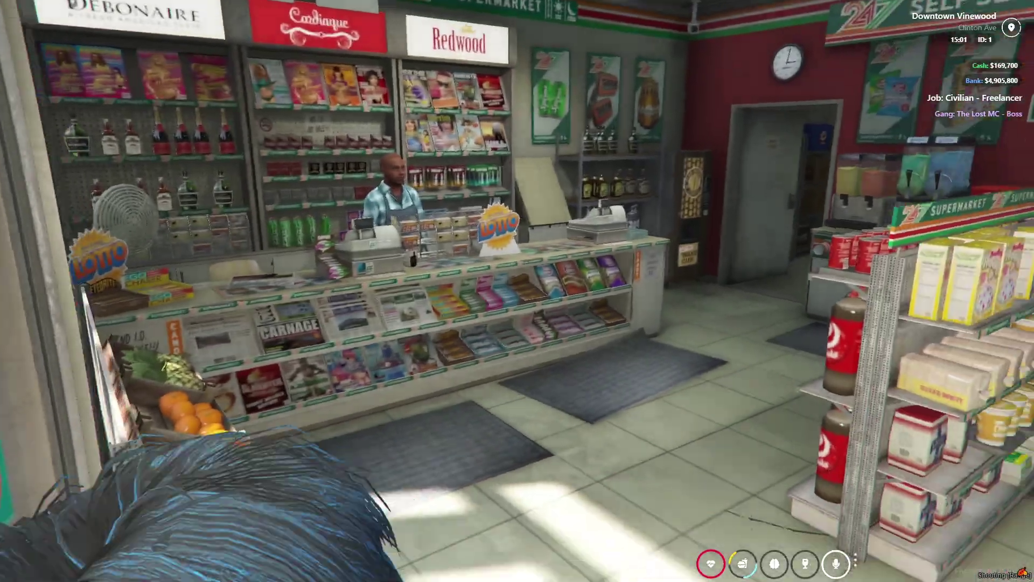
key("w")
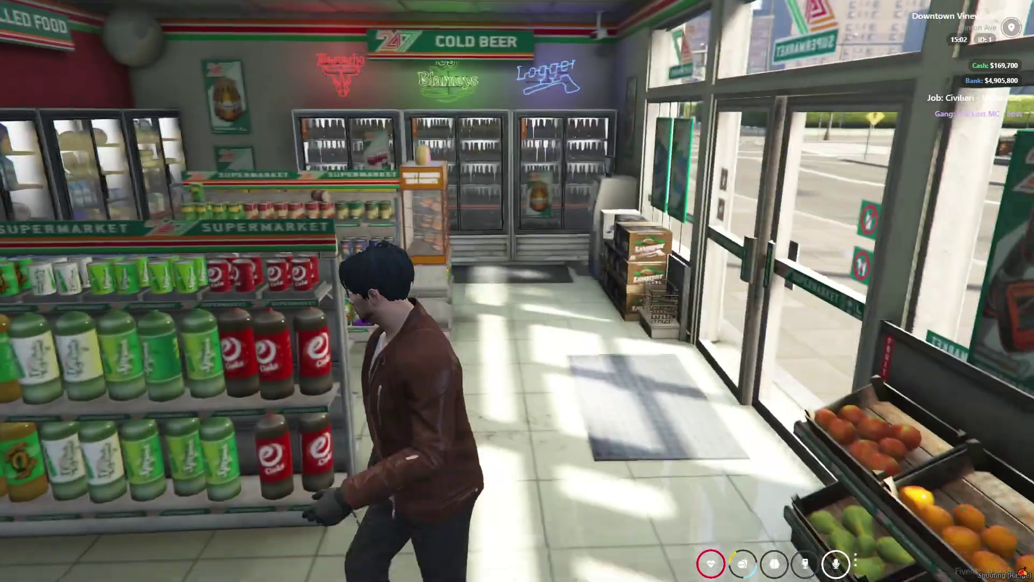